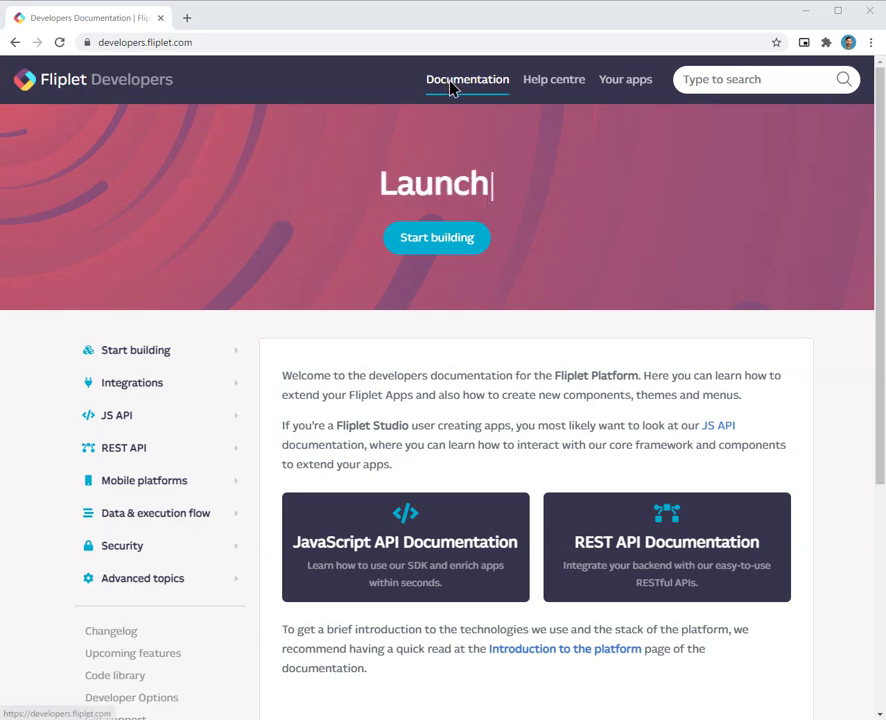
Step: Open the Data Integration Service page under Integrations and scroll to its Install instructions
left_click(177, 393)
left_click(175, 415)
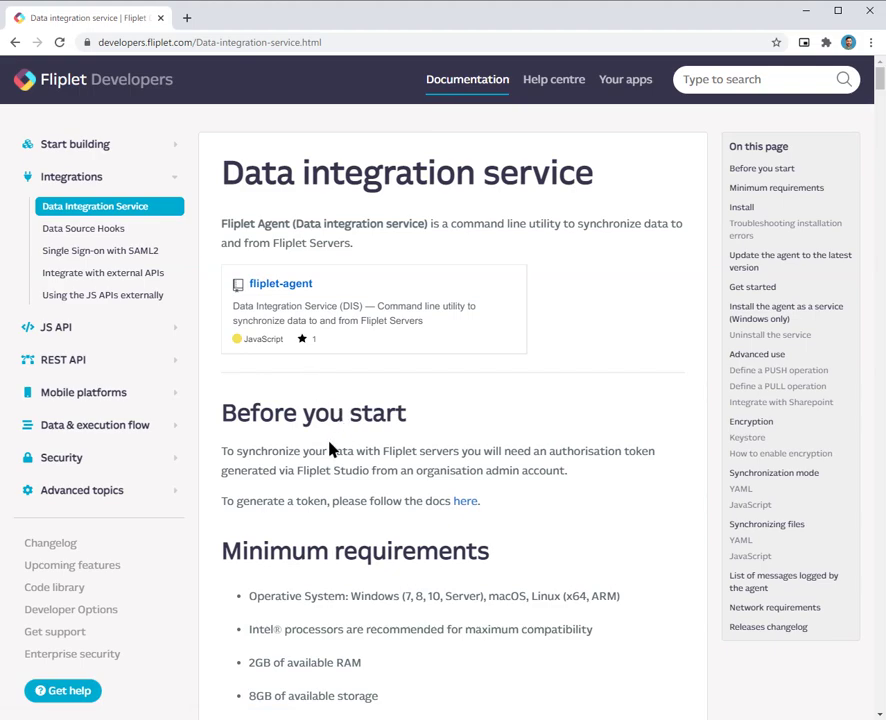
scroll(334, 452, "down", 2)
scroll(352, 375, "down", 2)
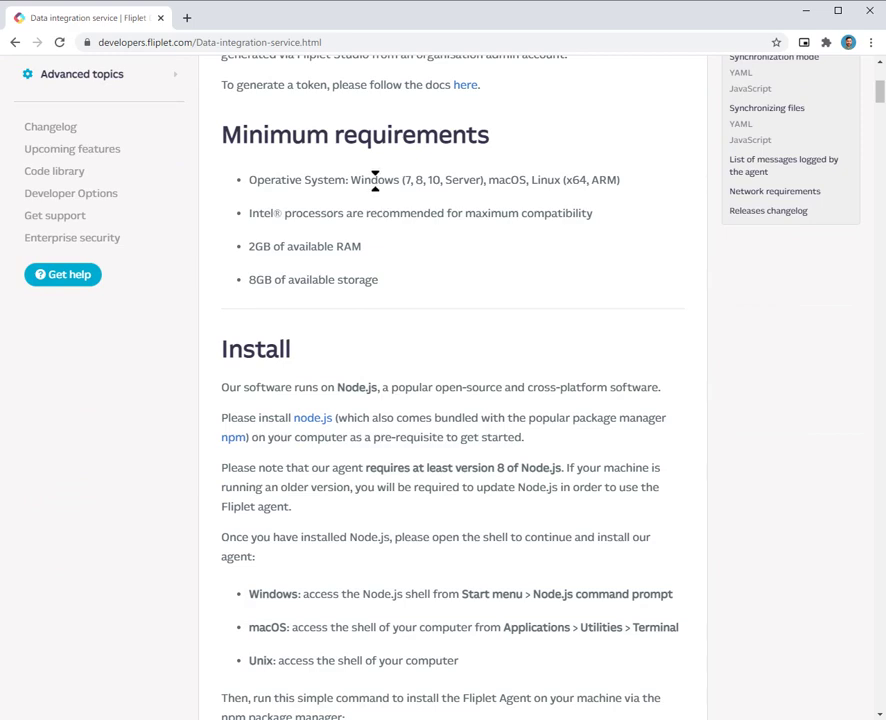
left_click_drag(351, 180, 575, 197)
left_click(358, 218)
scroll(346, 402, "down", 1)
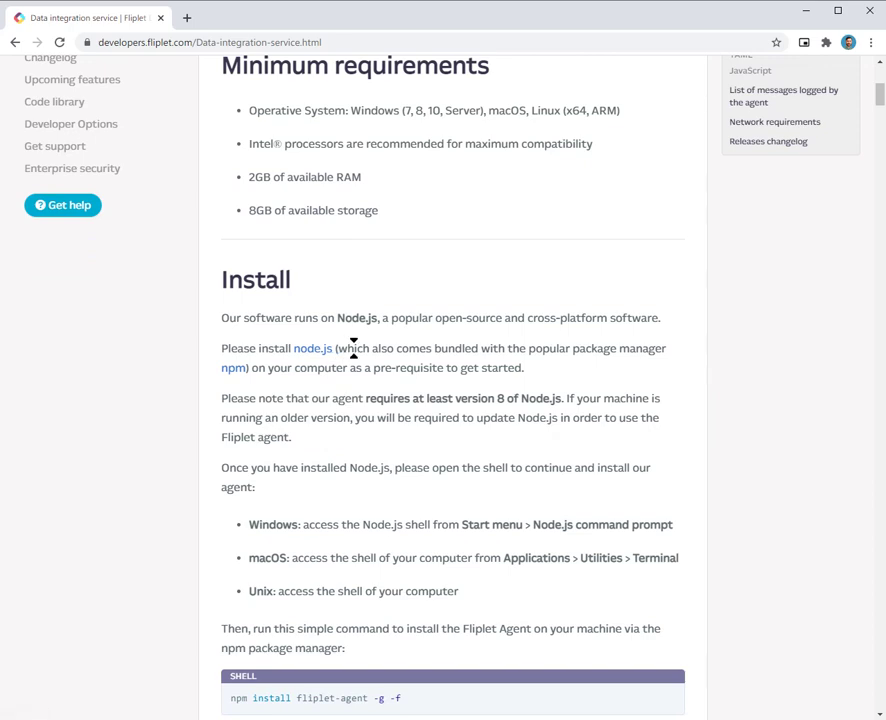
scroll(352, 348, "down", 1)
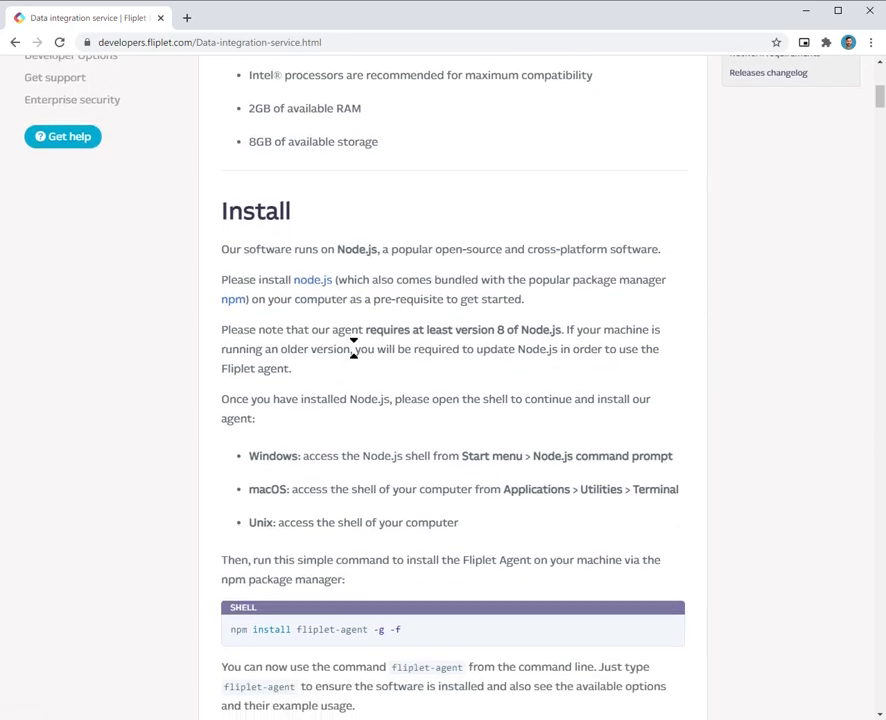
Step: Download the Node.js 14.15.5 LTS Windows installer from nodejs.org and launch its setup wizard
left_click(322, 287, "ctrl")
left_click(250, 20)
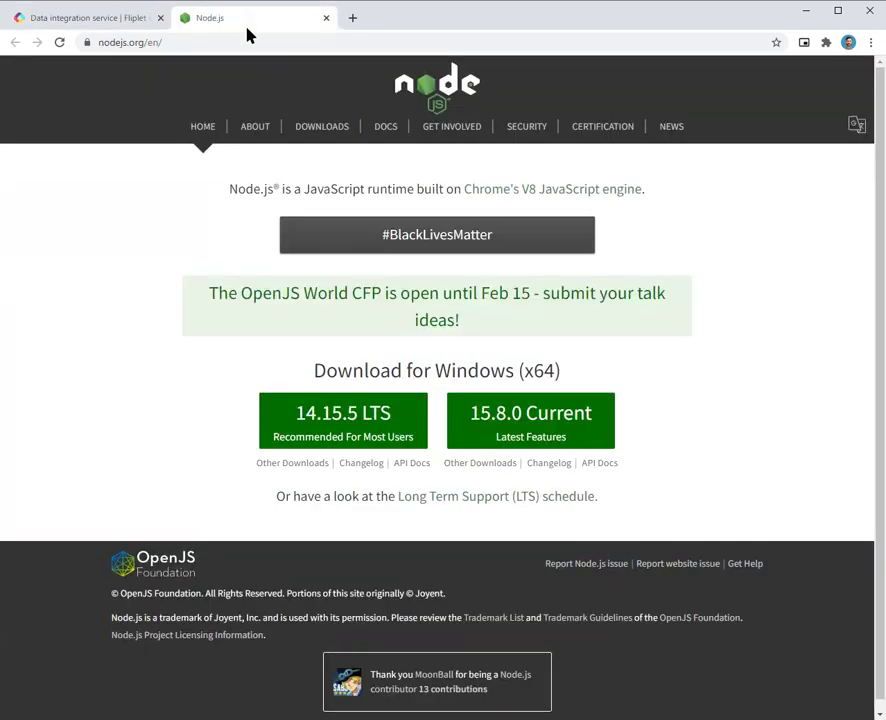
left_click(312, 425)
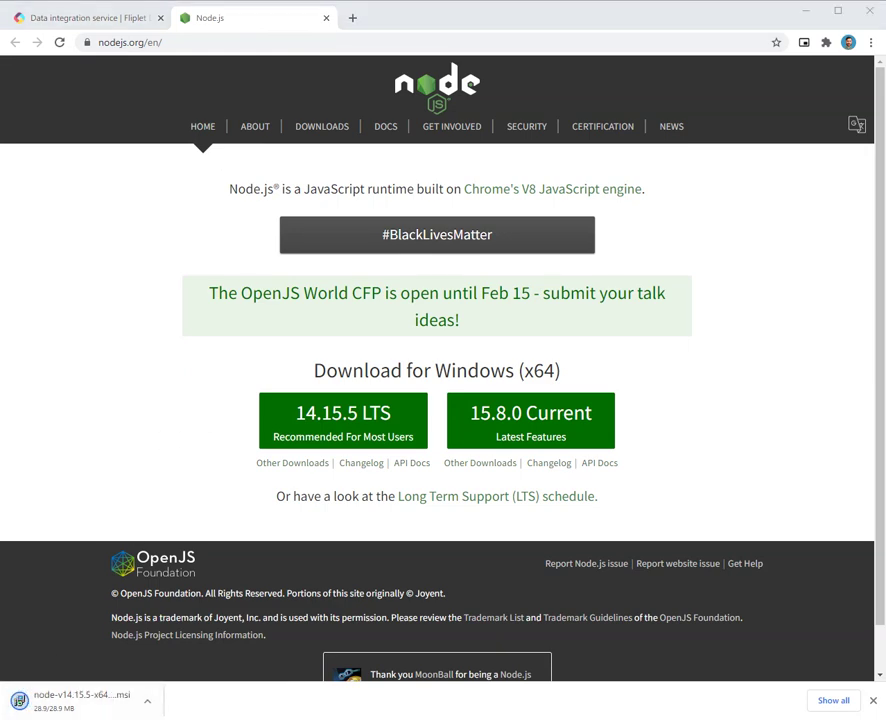
left_click_drag(346, 272, 368, 270)
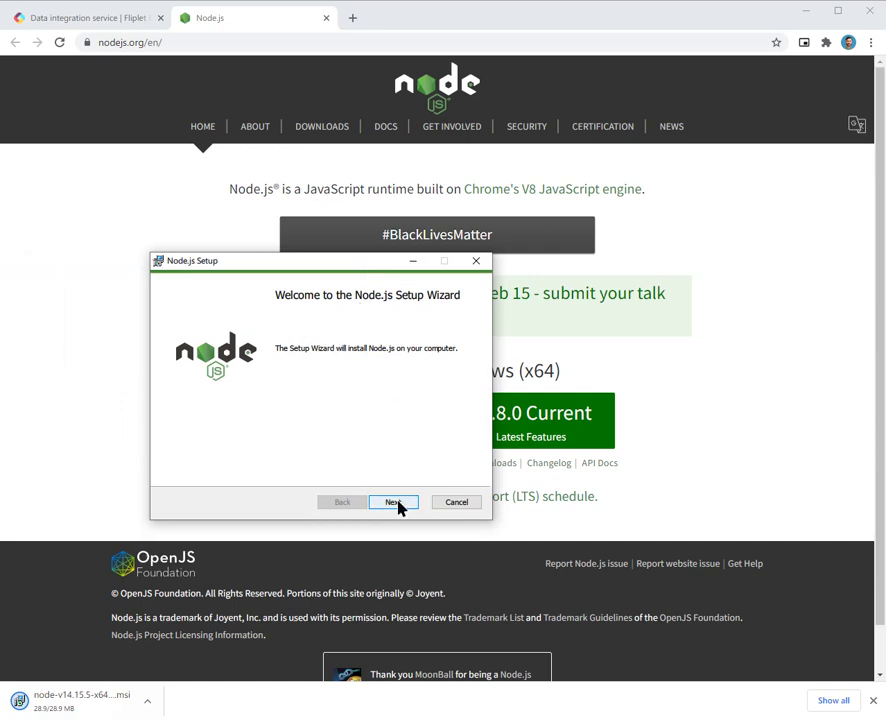
Step: Install Node.js with the default folder and features, including Add to PATH, then finish
left_click(398, 503)
left_click(295, 470)
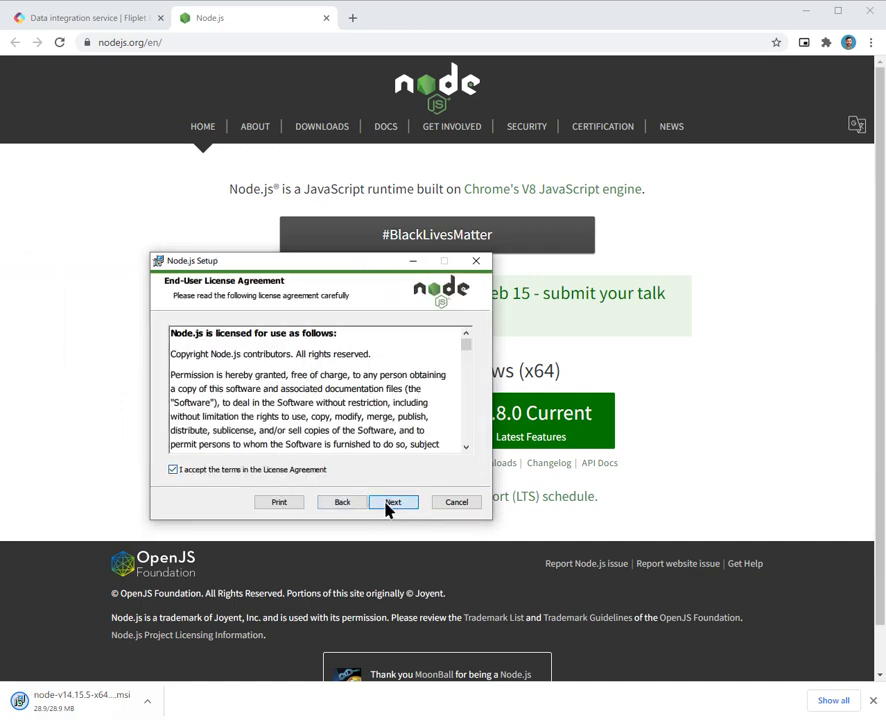
left_click(390, 504)
left_click(391, 503)
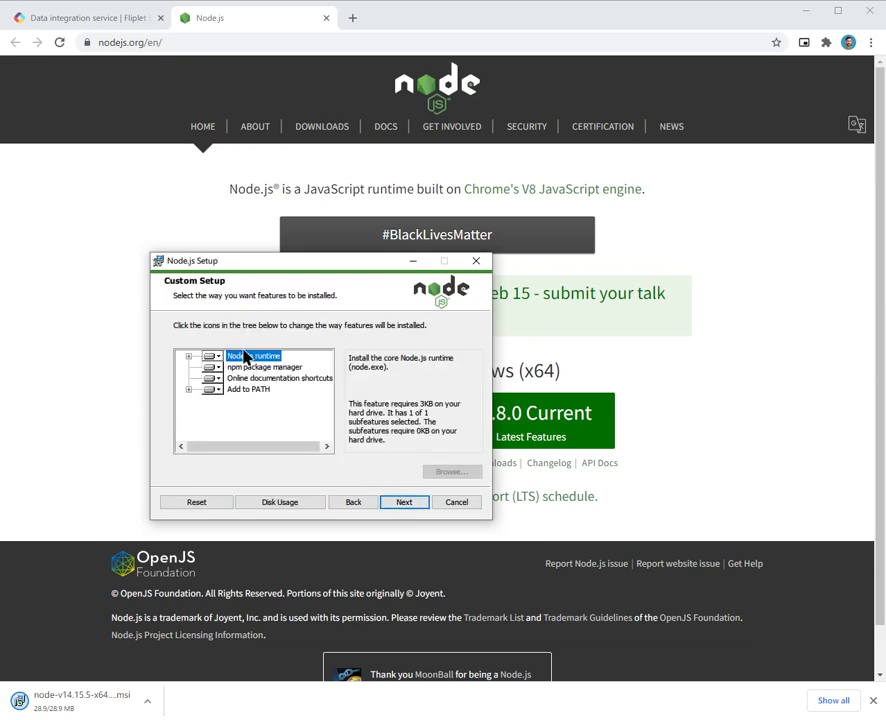
left_click(245, 390)
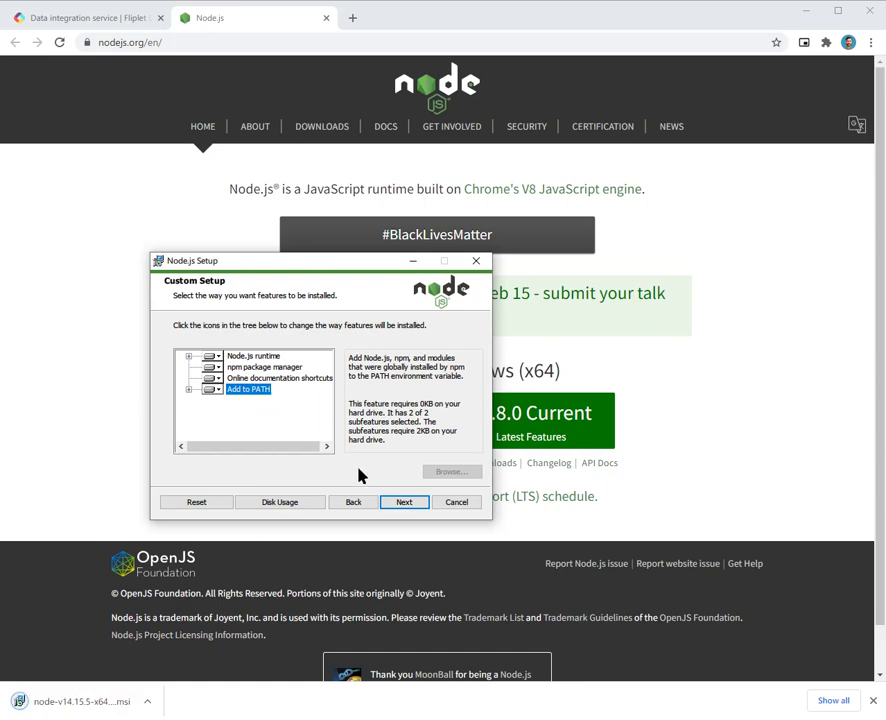
left_click(400, 505)
left_click(395, 503)
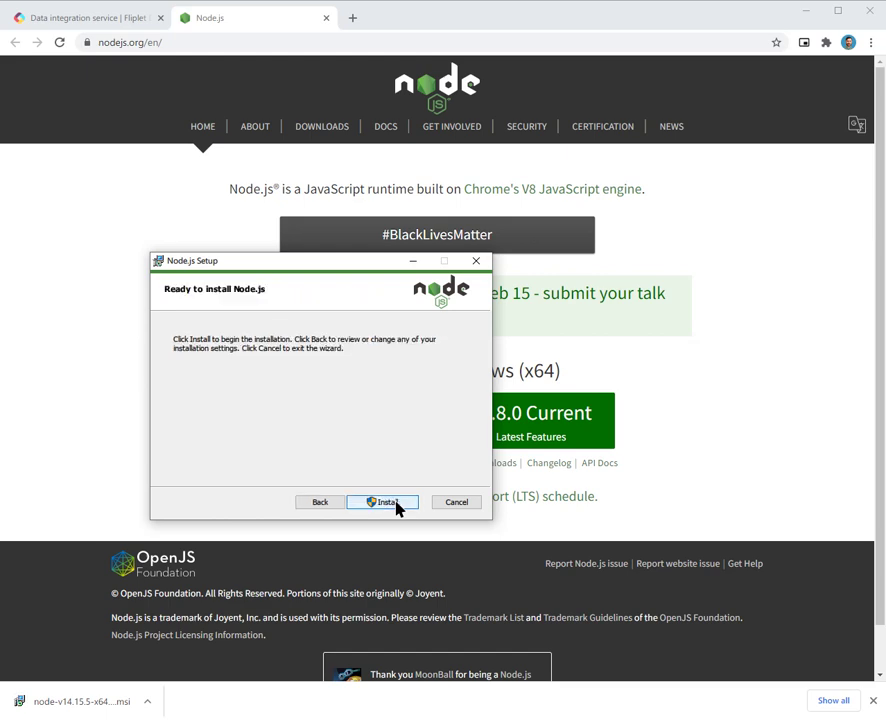
left_click(390, 502)
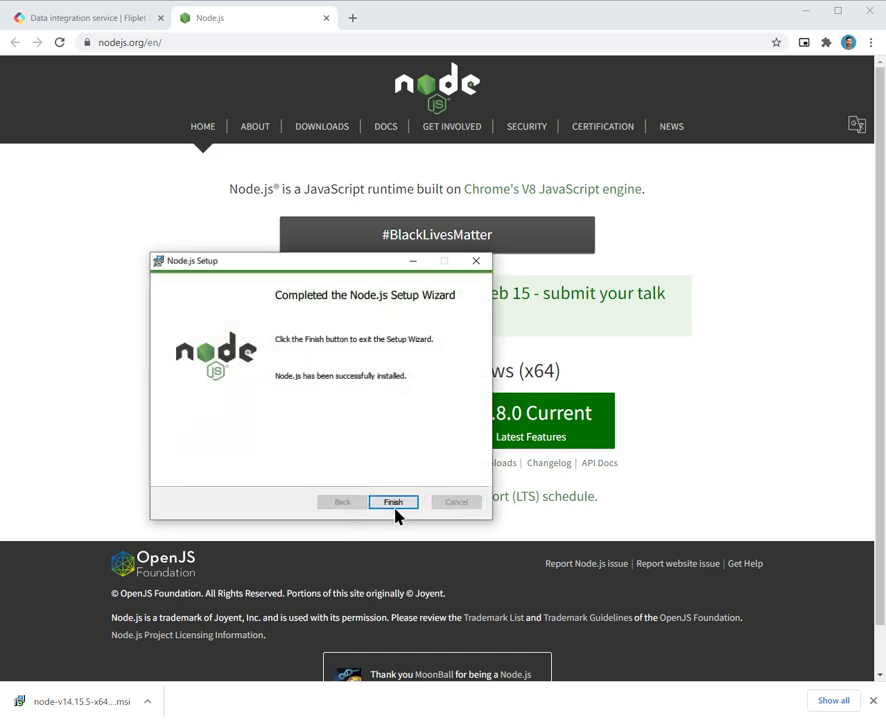
left_click(393, 502)
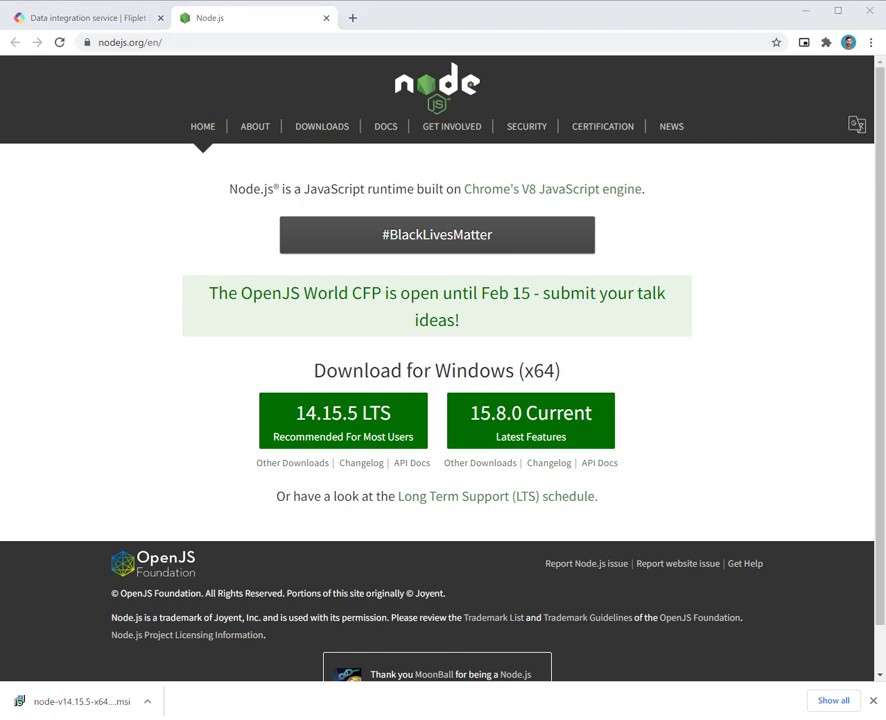
Step: Place the Node.js prompt beside the docs and select the 'npm install fliplet-agent -g -f' command
left_click_drag(350, 220, 404, 196)
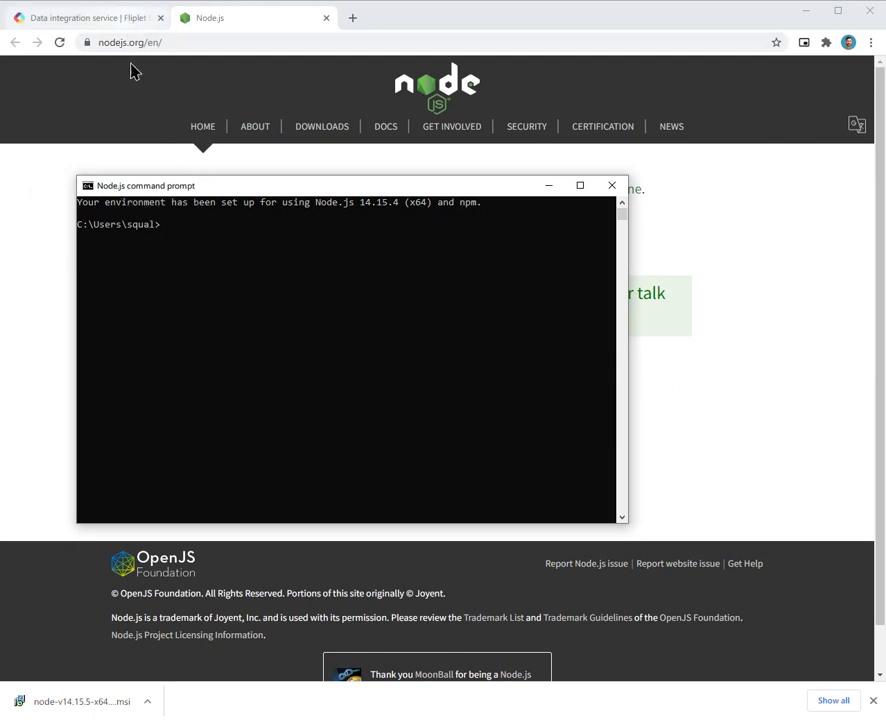
left_click_drag(267, 187, 0, 347)
left_click(78, 20)
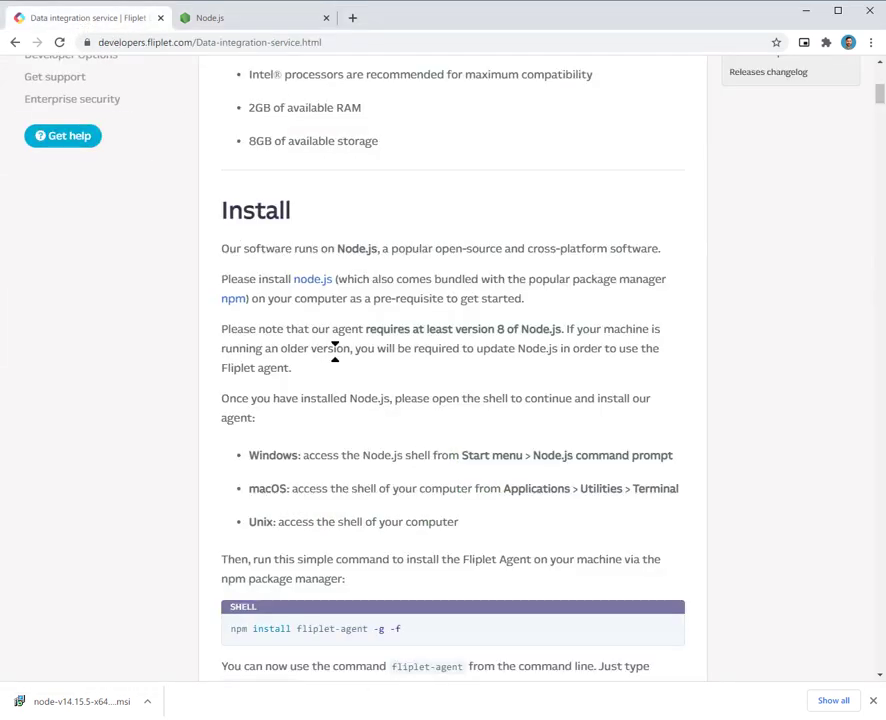
scroll(335, 350, "down", 2)
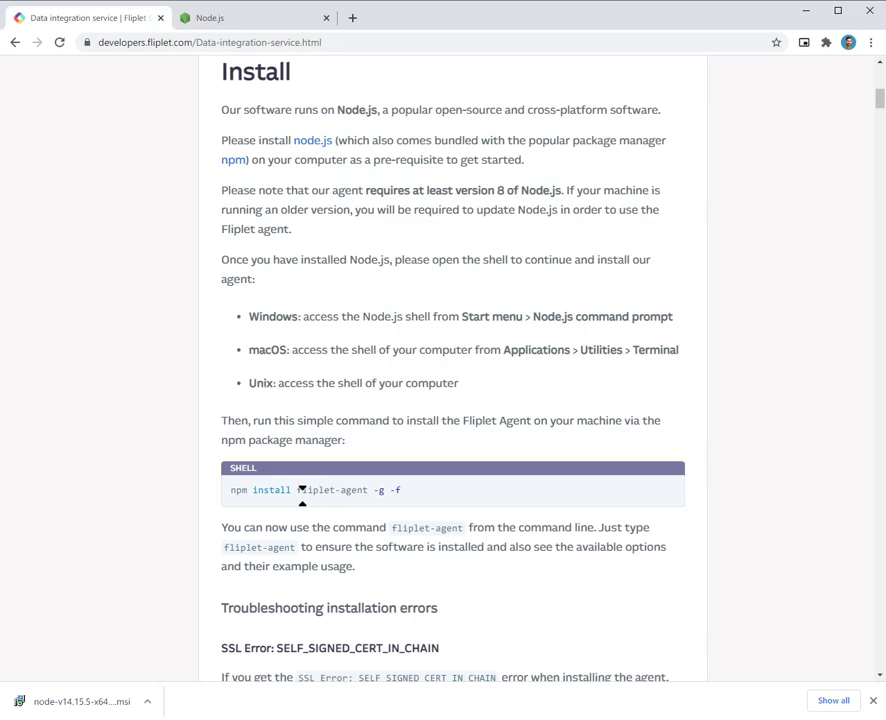
left_click_drag(403, 497, 303, 494)
left_click(340, 489)
left_click_drag(364, 490, 303, 498)
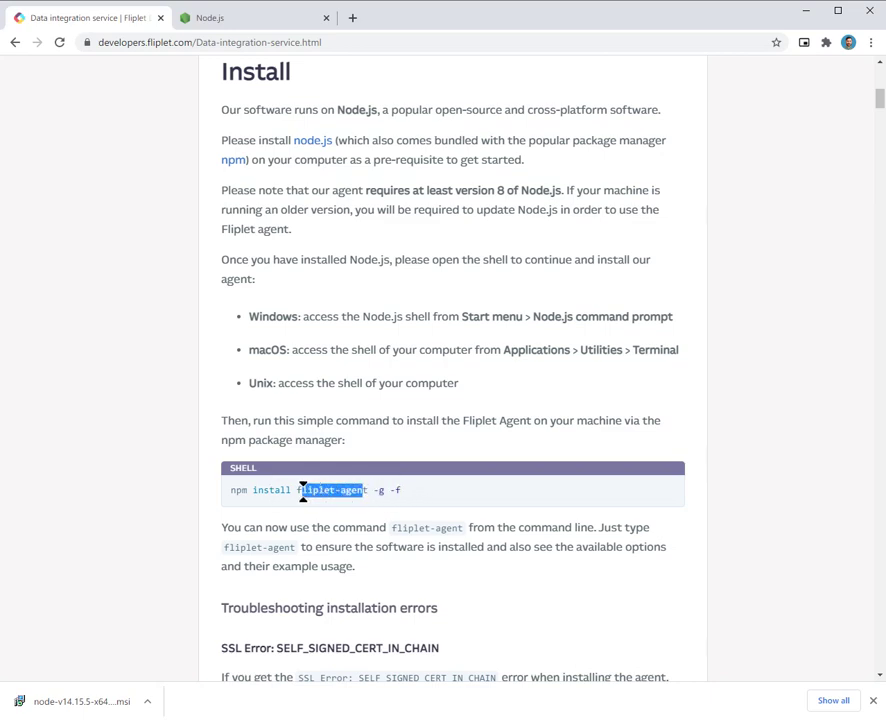
left_click(405, 495)
left_click_drag(406, 497, 234, 494)
key("super+c")
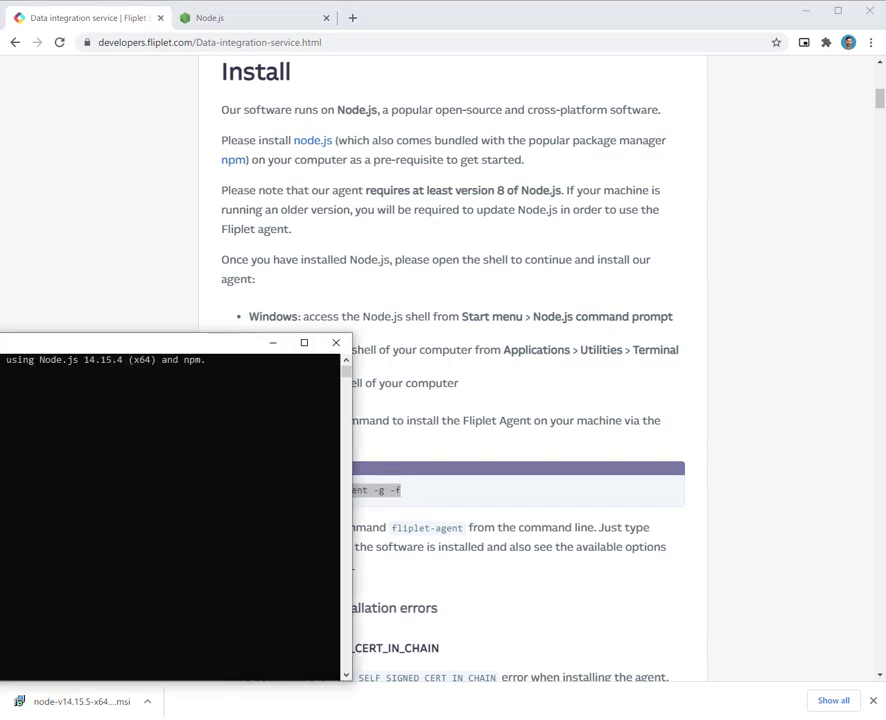
Step: Paste and run 'npm install fliplet-agent -g -f' in the Node.js command prompt
left_click(307, 330)
right_click(307, 330)
key("Return")
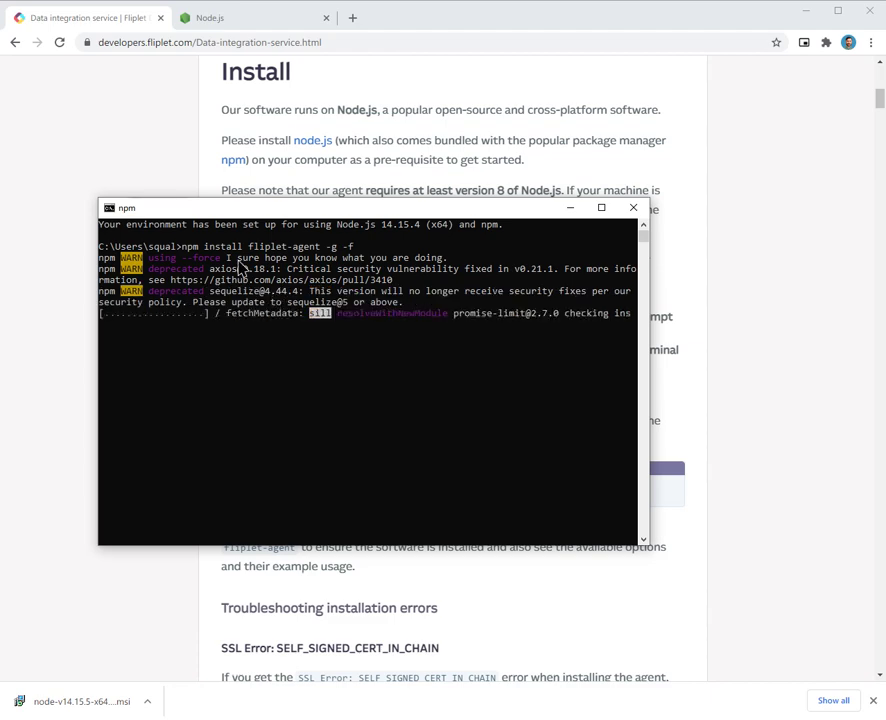
left_click_drag(316, 210, 38, 310)
left_click(124, 240)
scroll(412, 412, "down", 2)
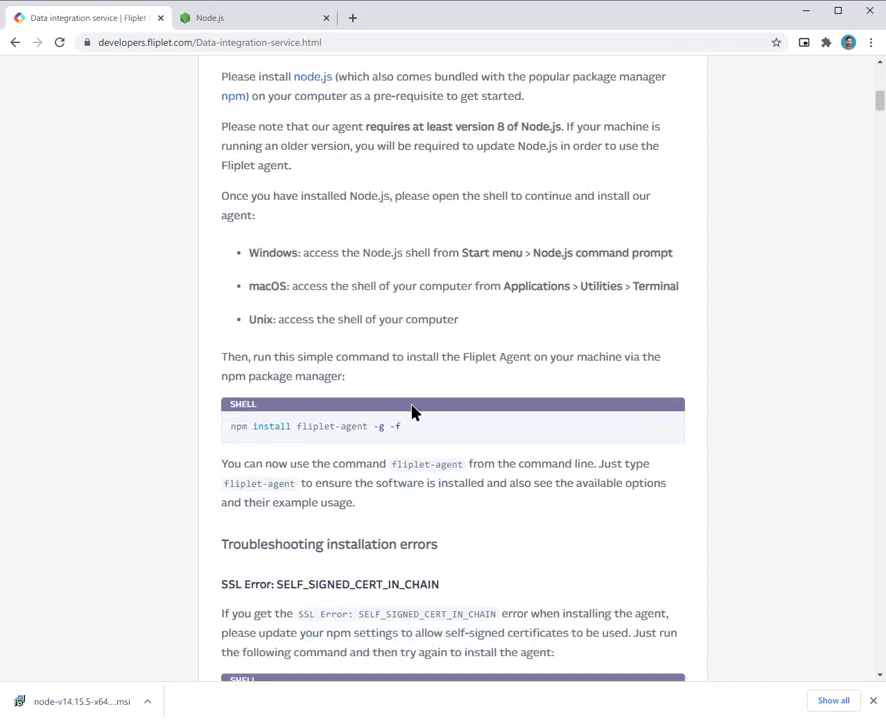
scroll(412, 412, "down", 3)
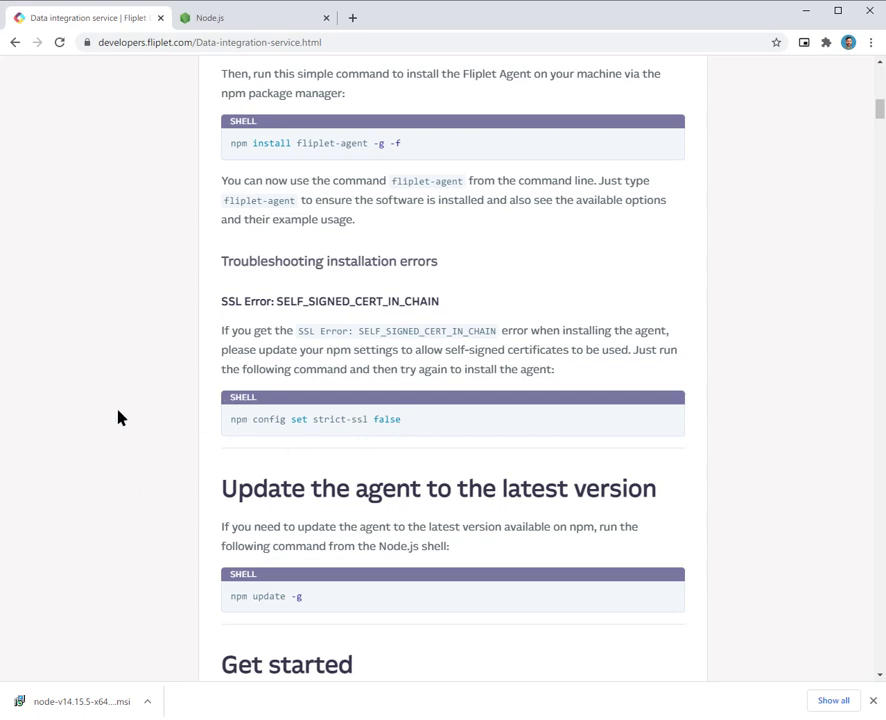
key("alt+Tab")
left_click_drag(86, 310, 367, 222)
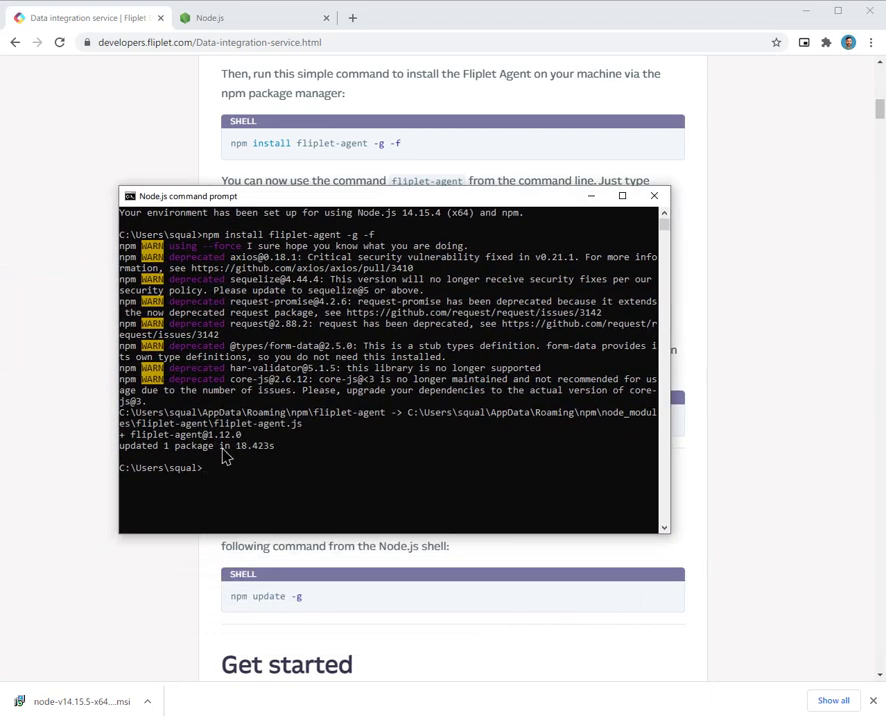
Step: Run 'fliplet-agent --version' to confirm the installed agent is version 1.12.0
left_click_drag(249, 438, 117, 442)
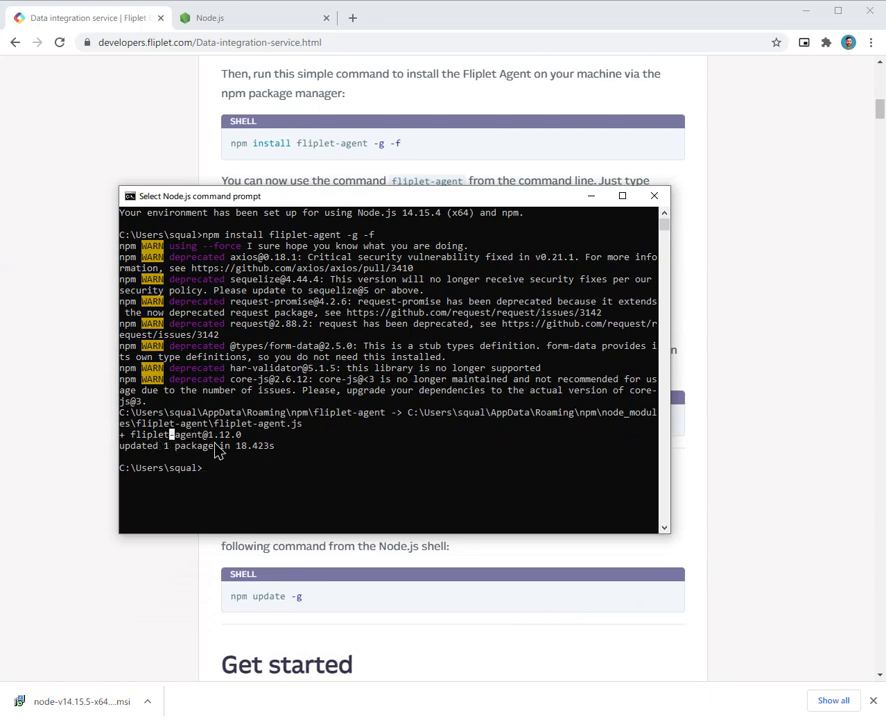
left_click(270, 436)
left_click(278, 468)
type("fliplet-agent --version")
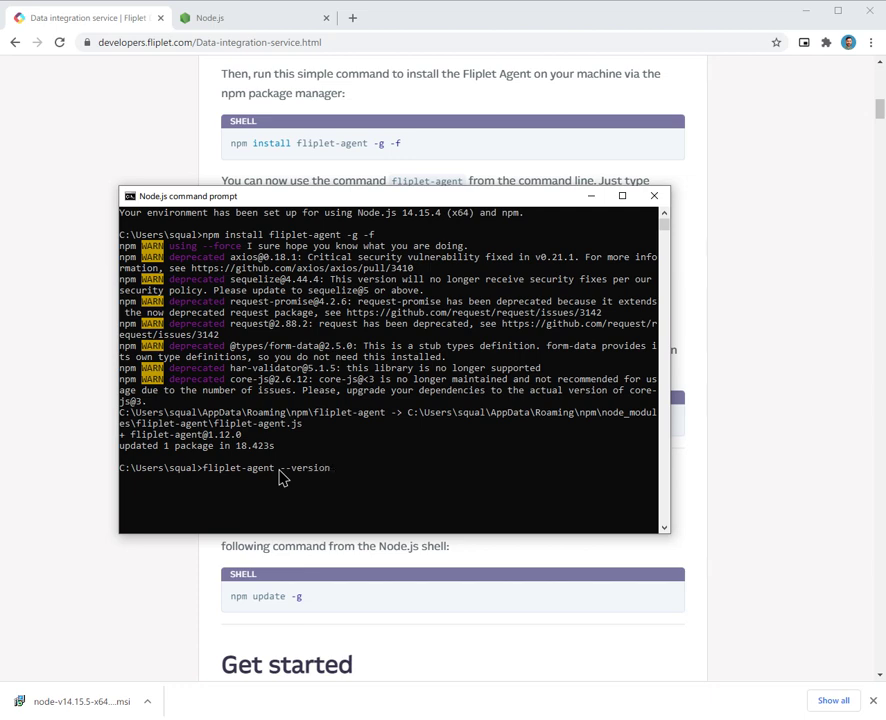
key("Return")
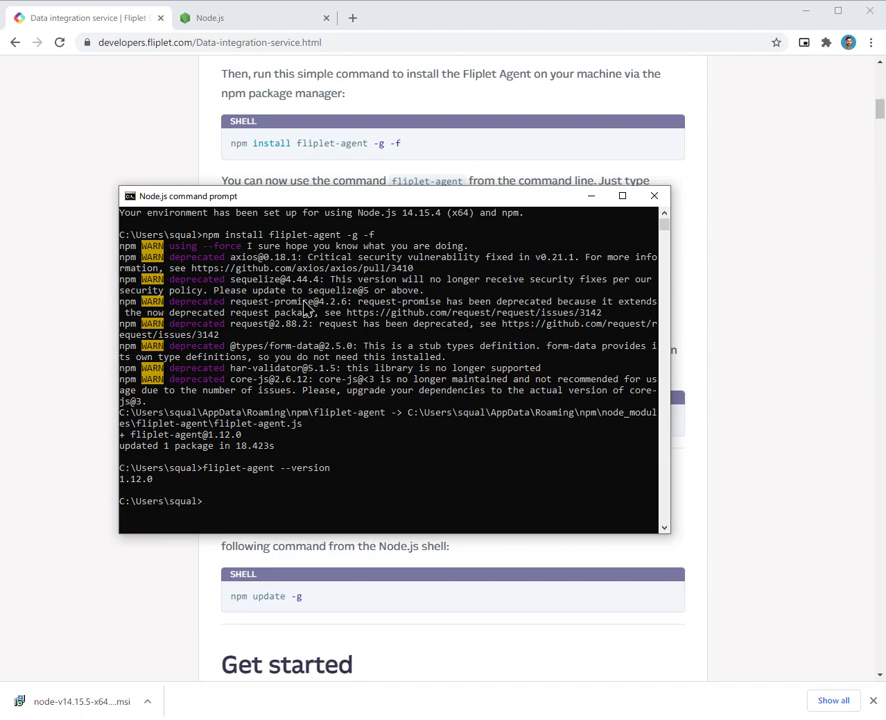
left_click_drag(368, 197, 328, 118)
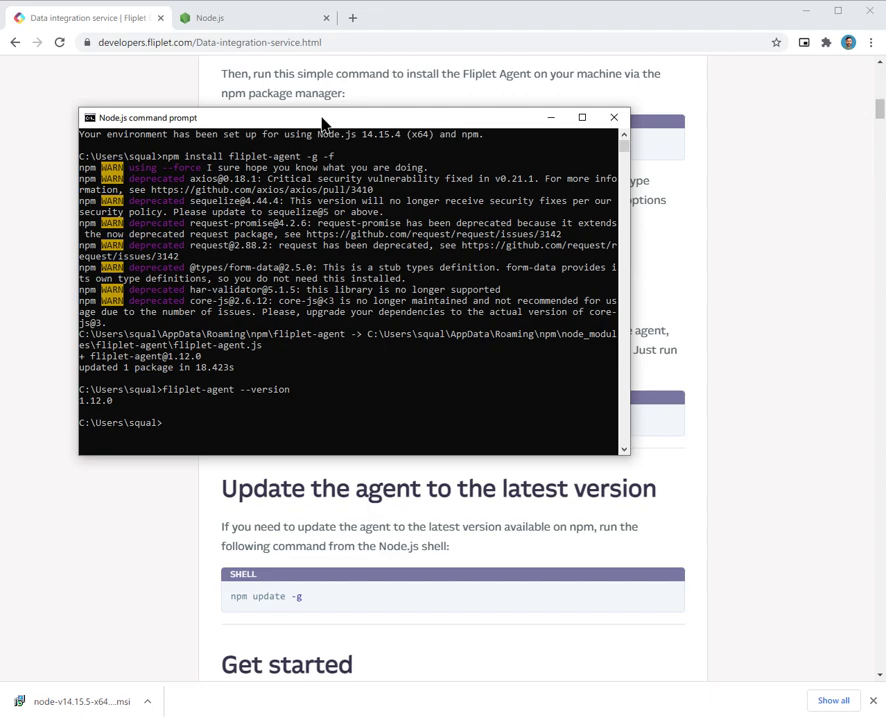
left_click_drag(322, 122, 60, 198)
left_click(526, 352)
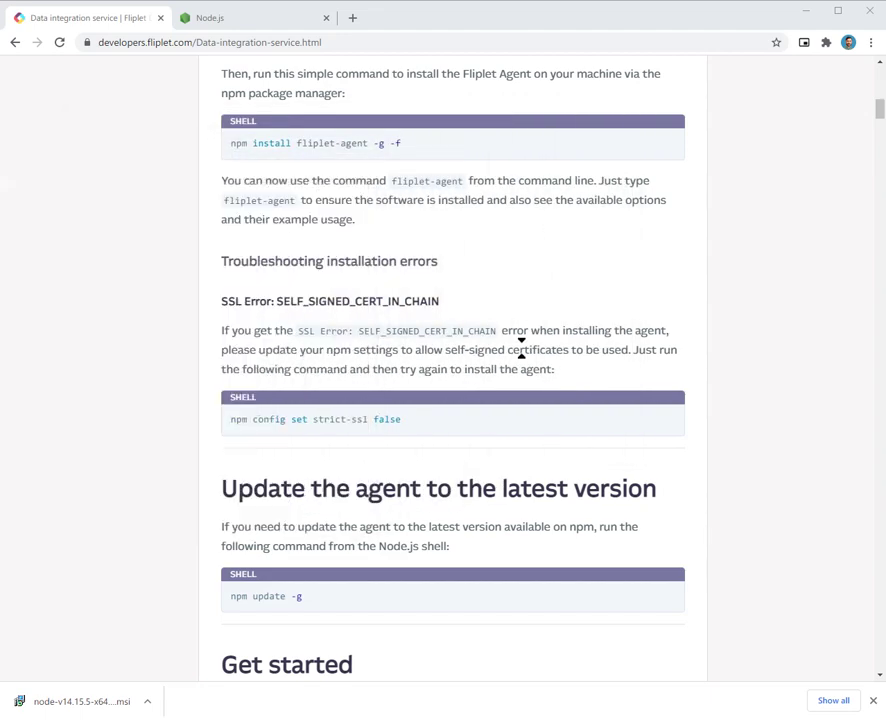
left_click(874, 700)
scroll(474, 528, "down", 5)
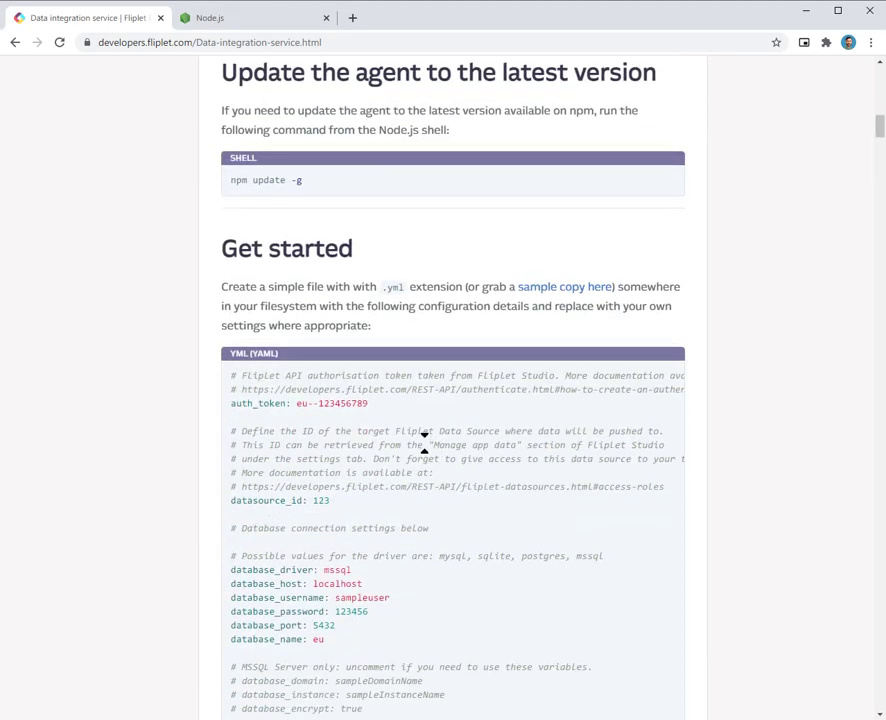
double_click(393, 287)
left_click(334, 370)
scroll(364, 305, "down", 2)
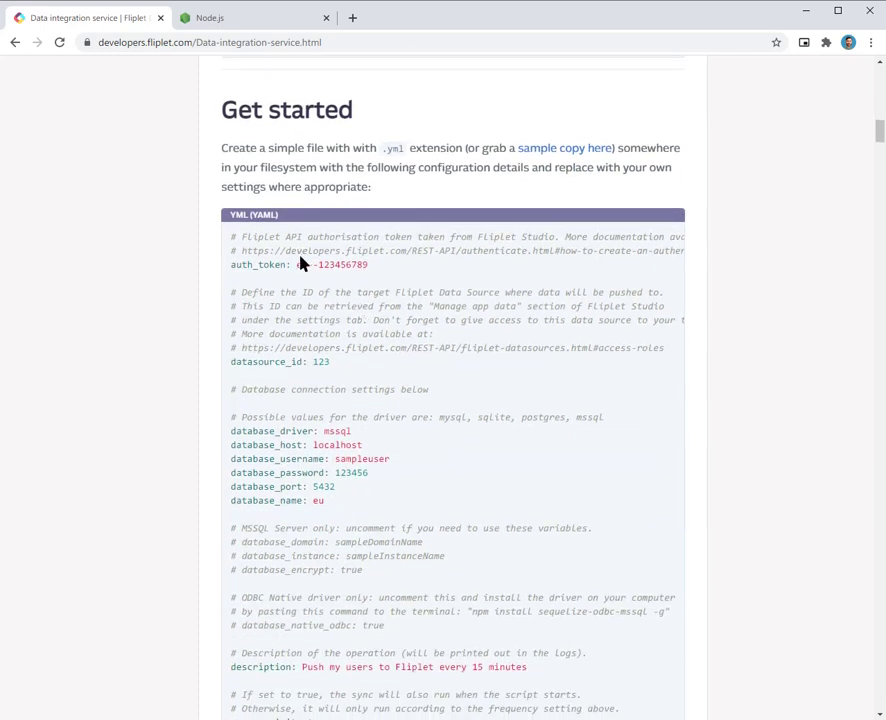
left_click_drag(299, 240, 362, 478)
left_click(362, 478)
scroll(310, 476, "down", 5)
scroll(307, 474, "down", 10)
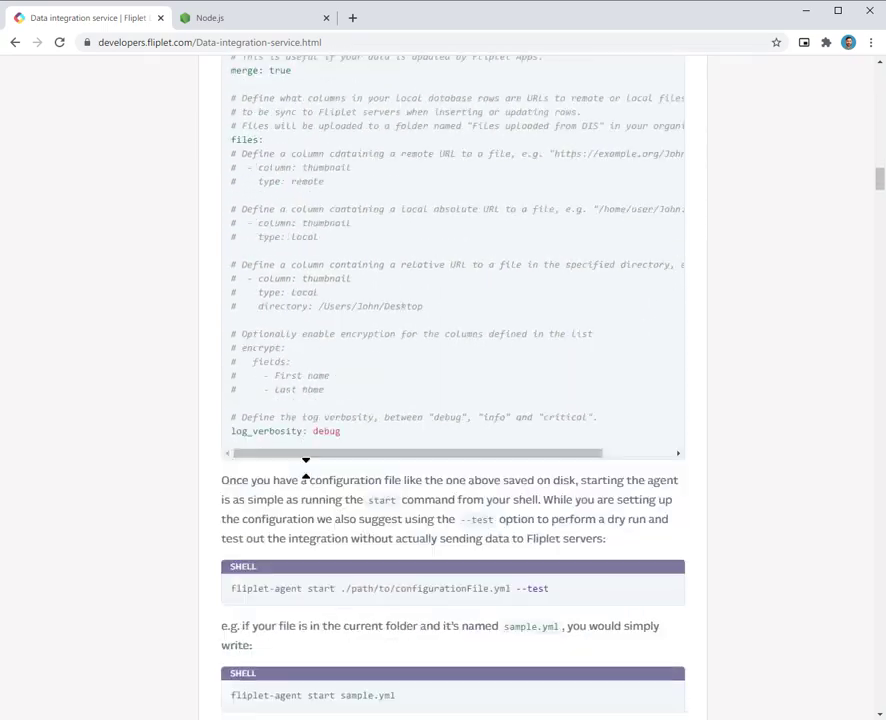
scroll(308, 472, "down", 4)
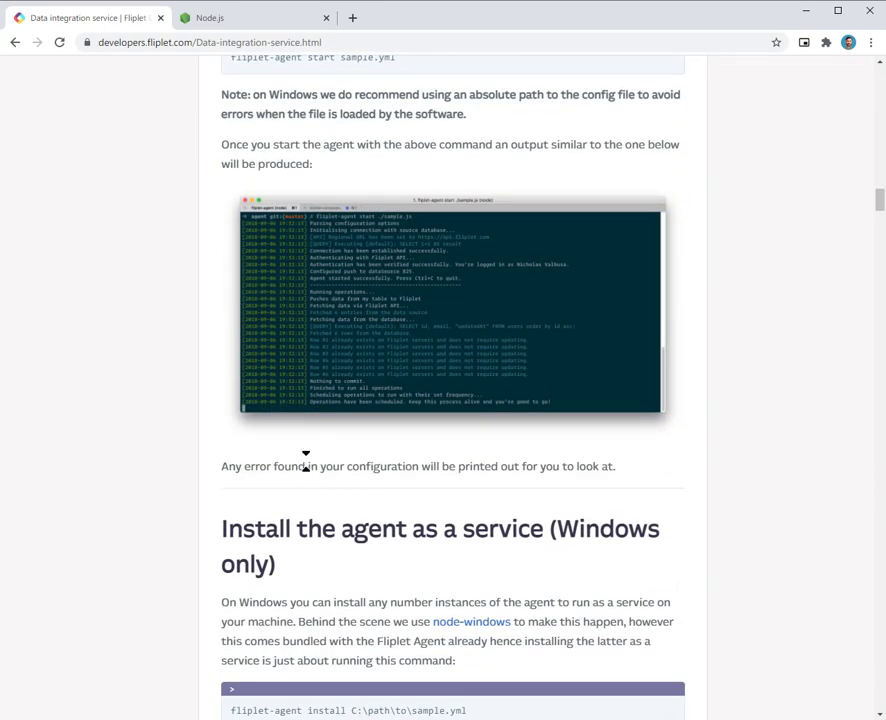
scroll(309, 460, "up", 2)
scroll(308, 432, "down", 13)
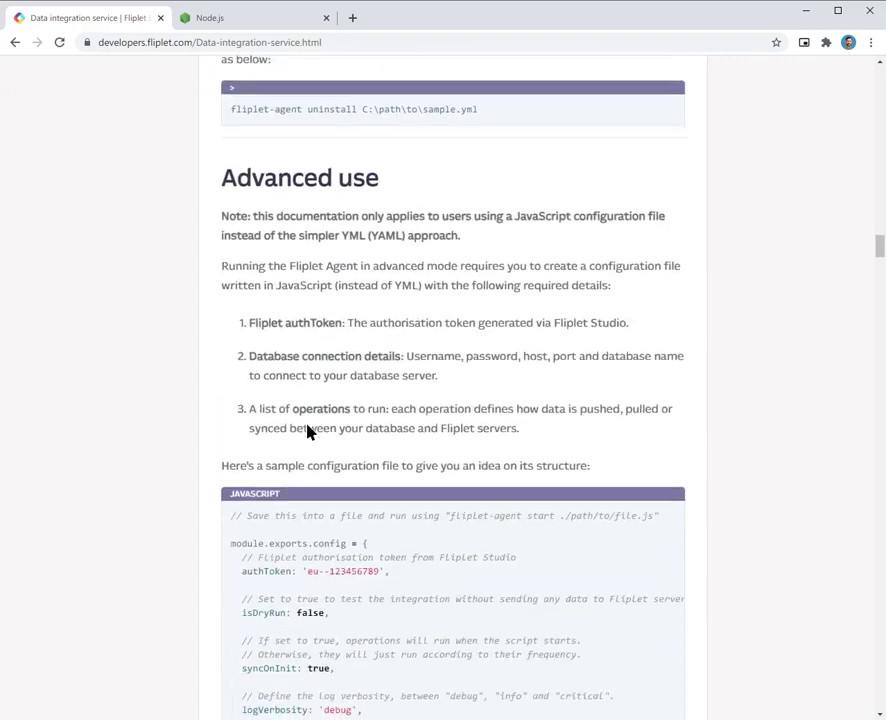
left_click_drag(391, 184, 247, 179)
left_click(285, 237)
scroll(320, 307, "down", 2)
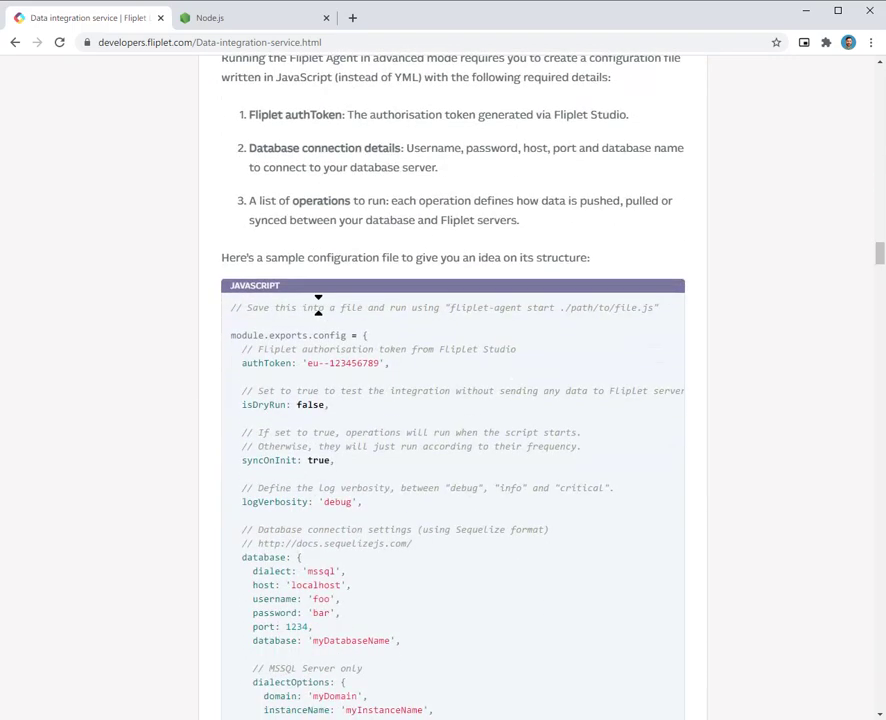
left_click_drag(302, 337, 316, 561)
left_click(319, 570)
scroll(347, 481, "down", 2)
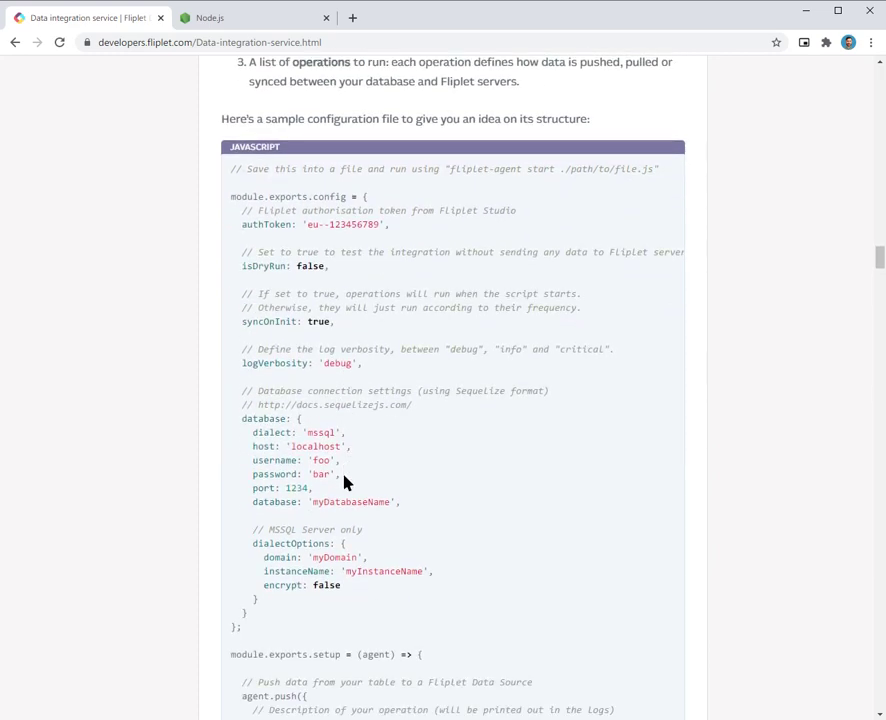
middle_click(342, 440)
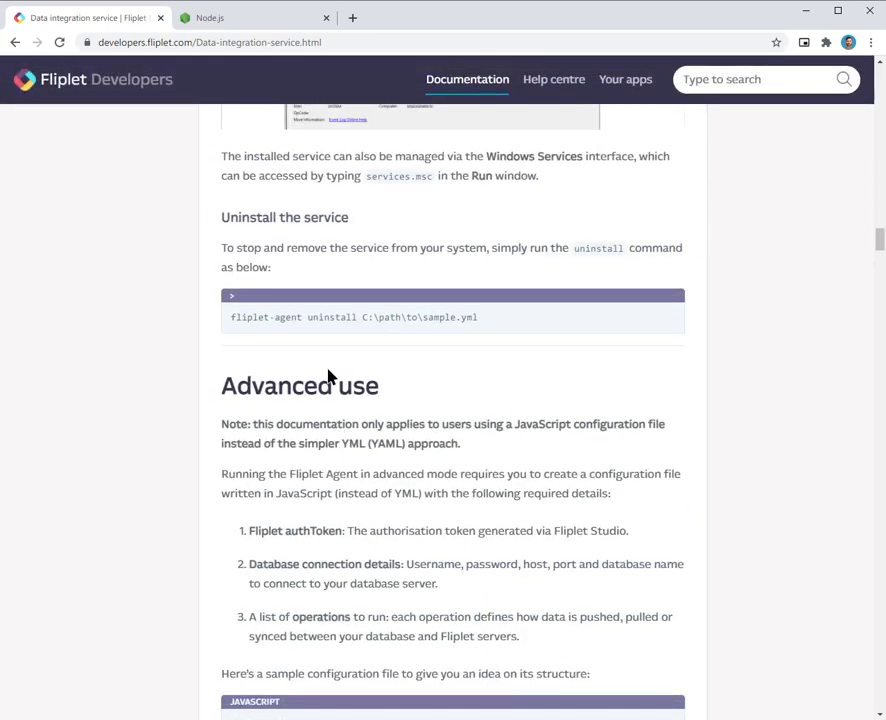
scroll(334, 380, "up", 10)
scroll(336, 425, "up", 13)
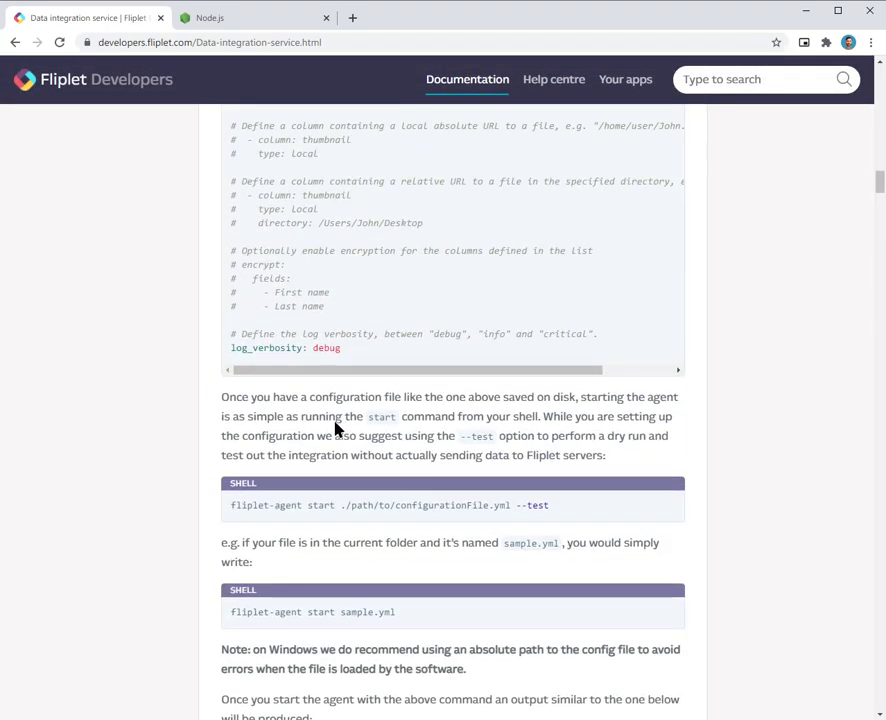
middle_click(334, 425)
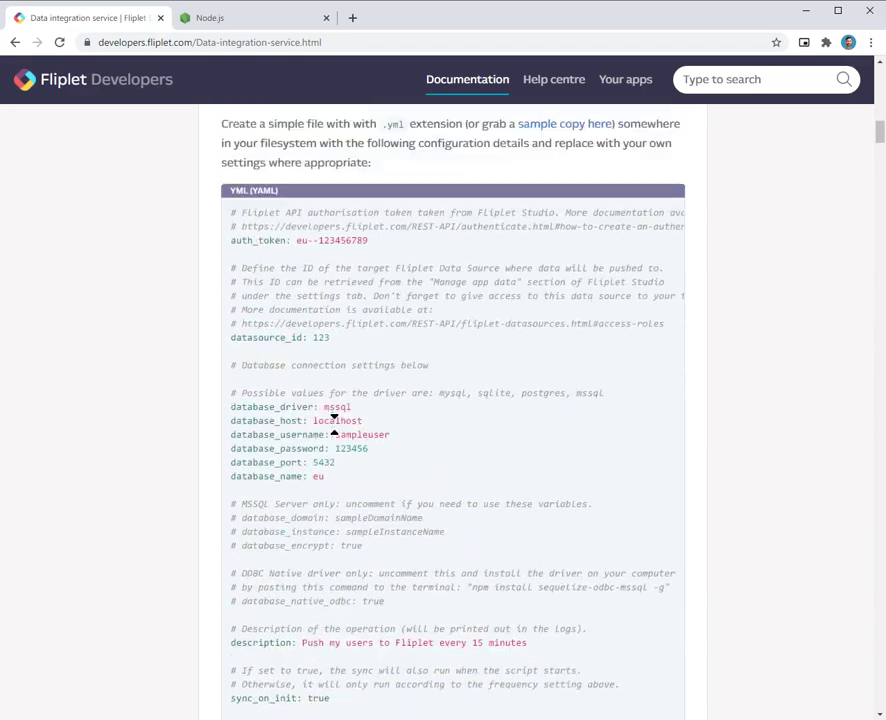
scroll(336, 430, "up", 3)
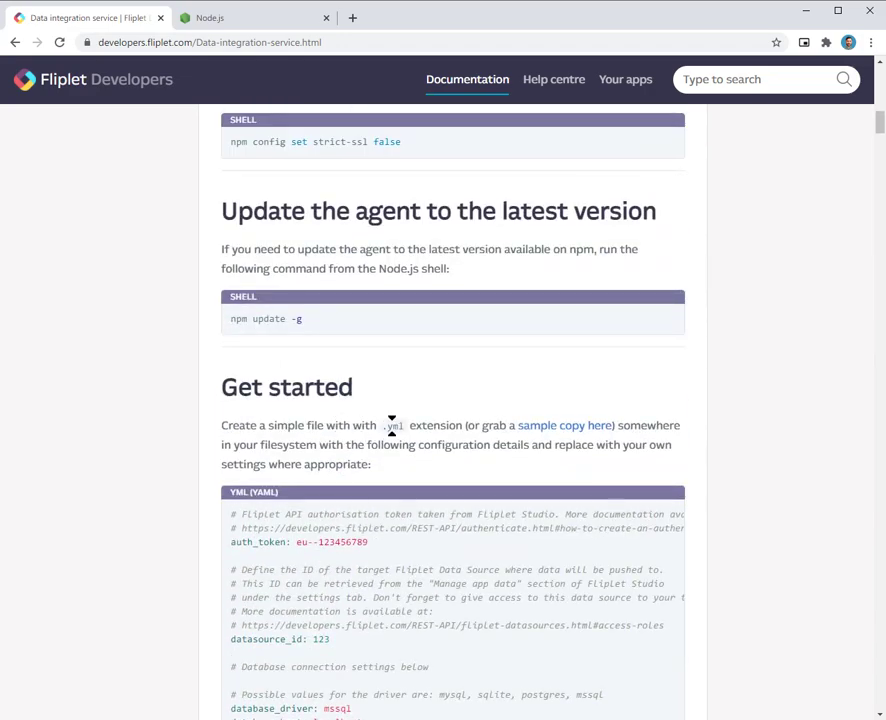
Step: Change into projects\fliplet with 'cd projects' and 'cd fliplet', then type 'explorer .'
left_click_drag(0, 190, 428, 192)
type("cd projects")
key("Return")
type("cd fliplet")
key("Return")
type("explorer .")
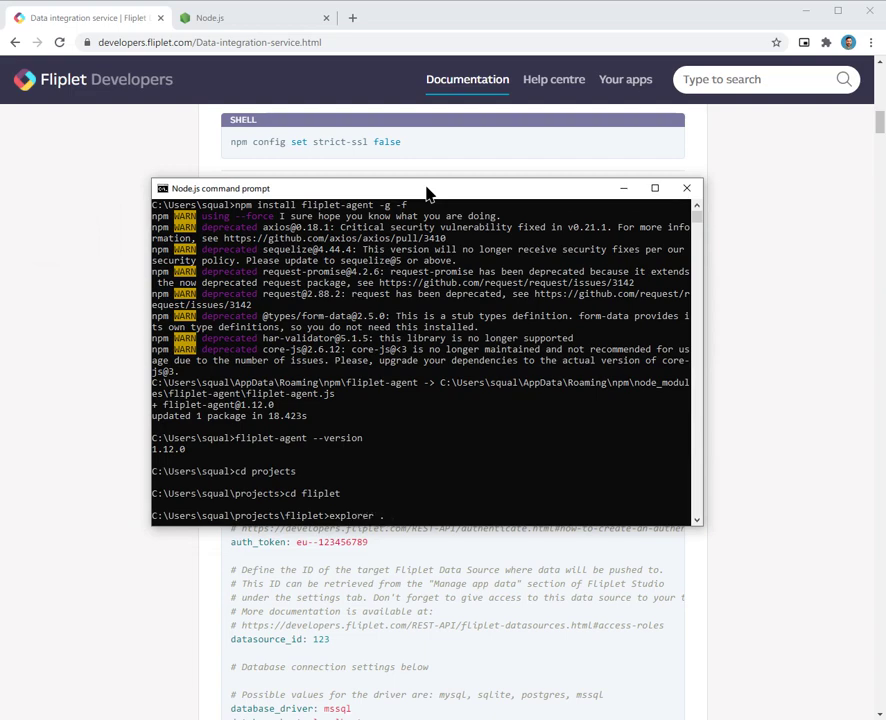
Step: Open the fliplet folder in File Explorer and create an empty file named sample.yml
key("Return")
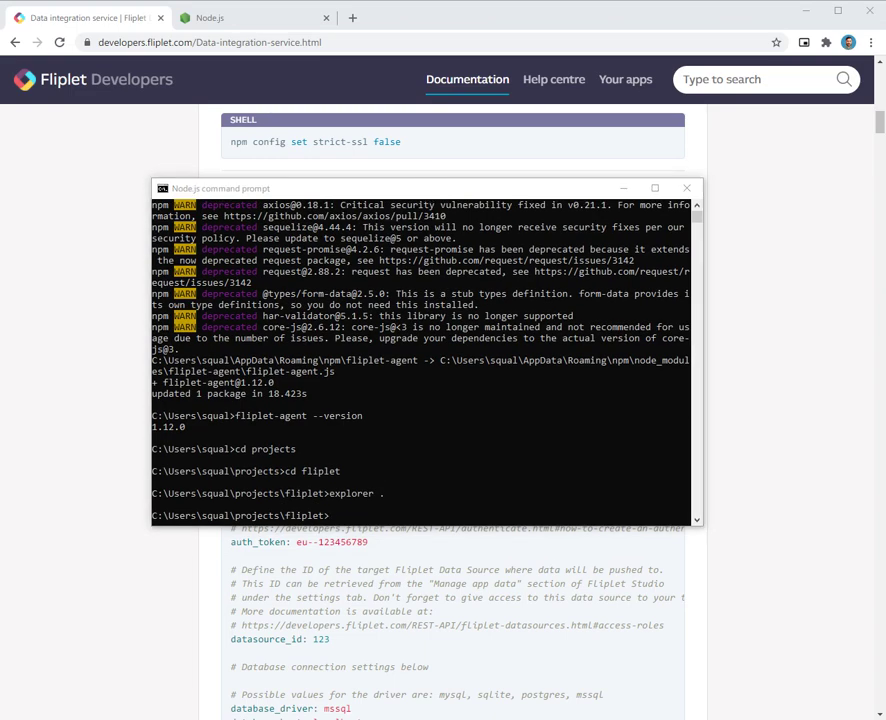
left_click_drag(250, 205, 514, 172)
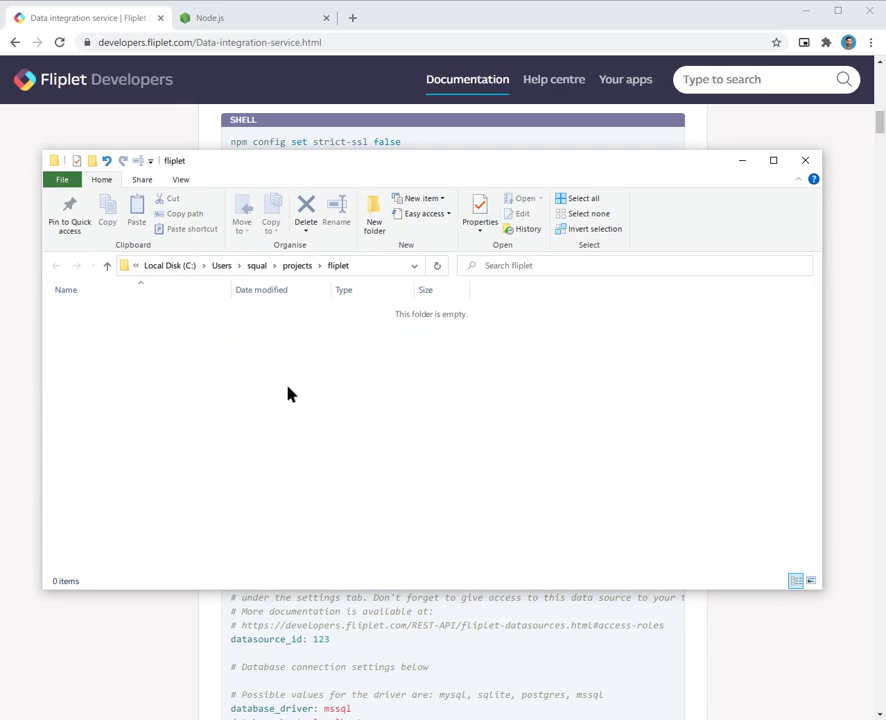
right_click(210, 358)
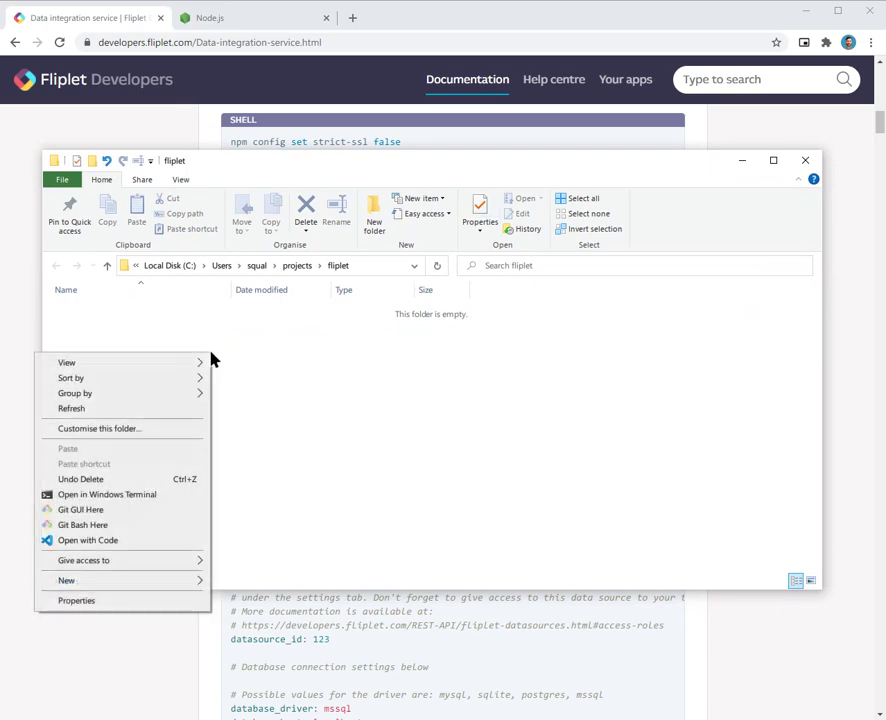
mouse_move(150, 588)
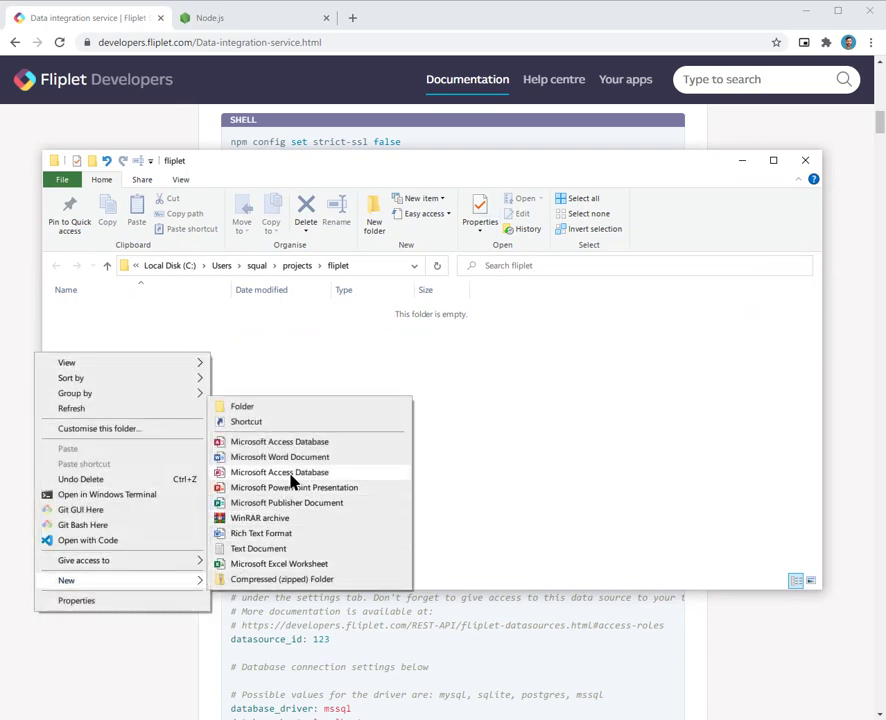
left_click(262, 549)
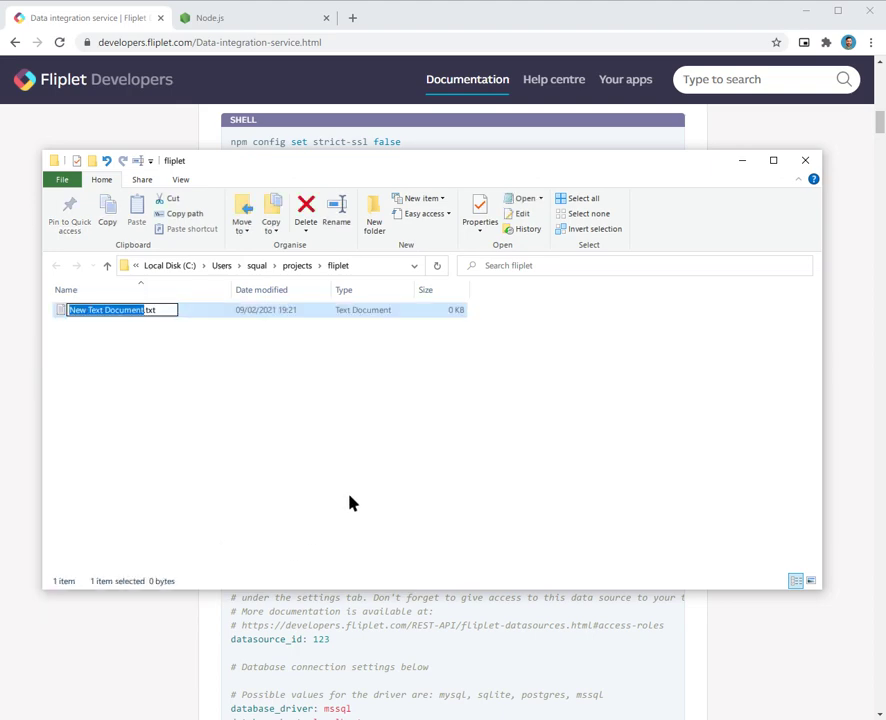
type("sample")
key("BackSpace")
key("BackSpace")
key("BackSpace")
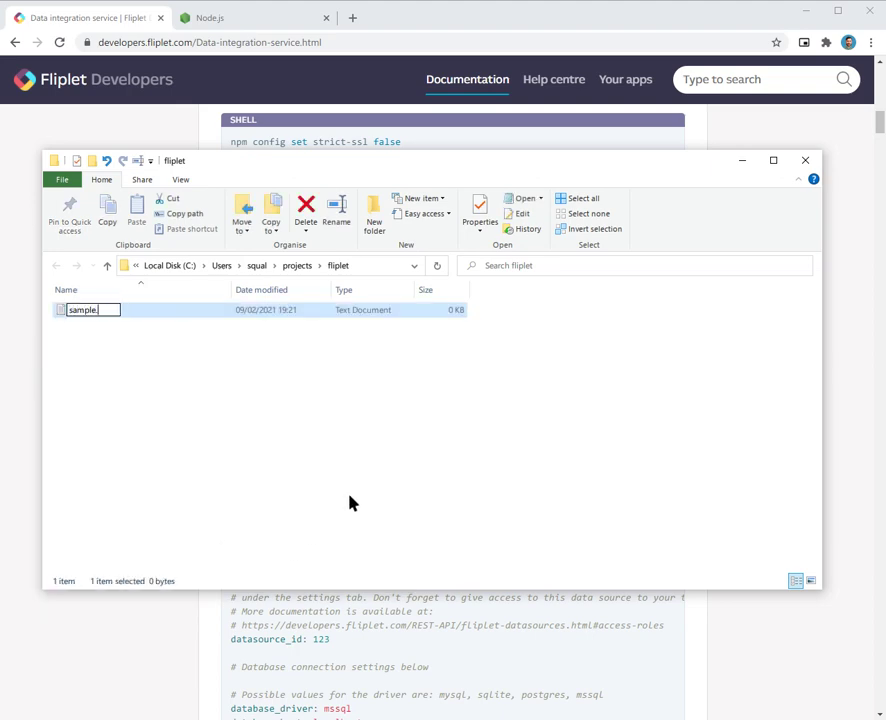
type("yml")
key("Return")
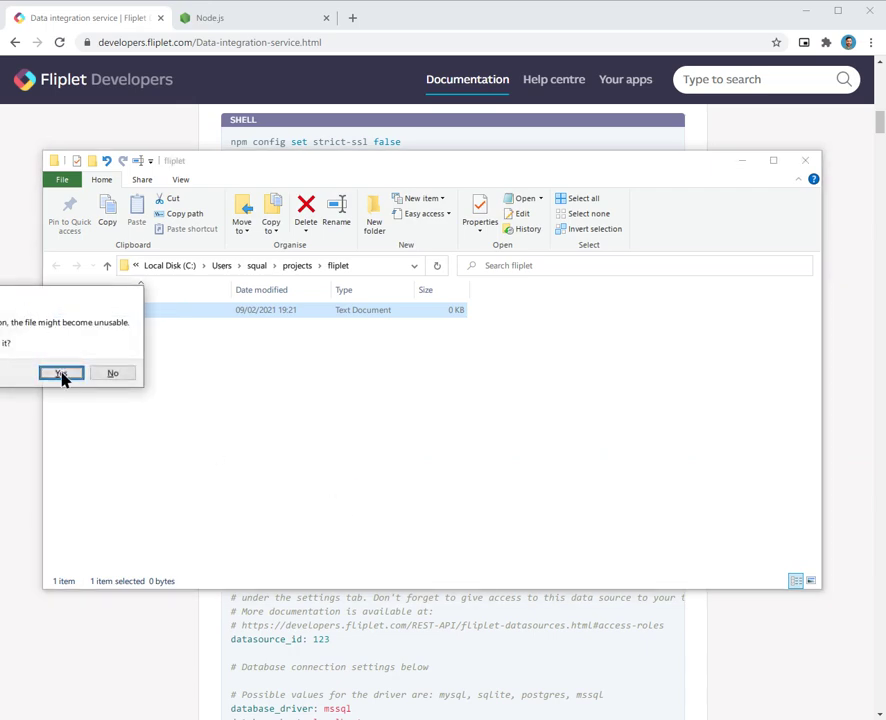
left_click(63, 374)
left_click(67, 376)
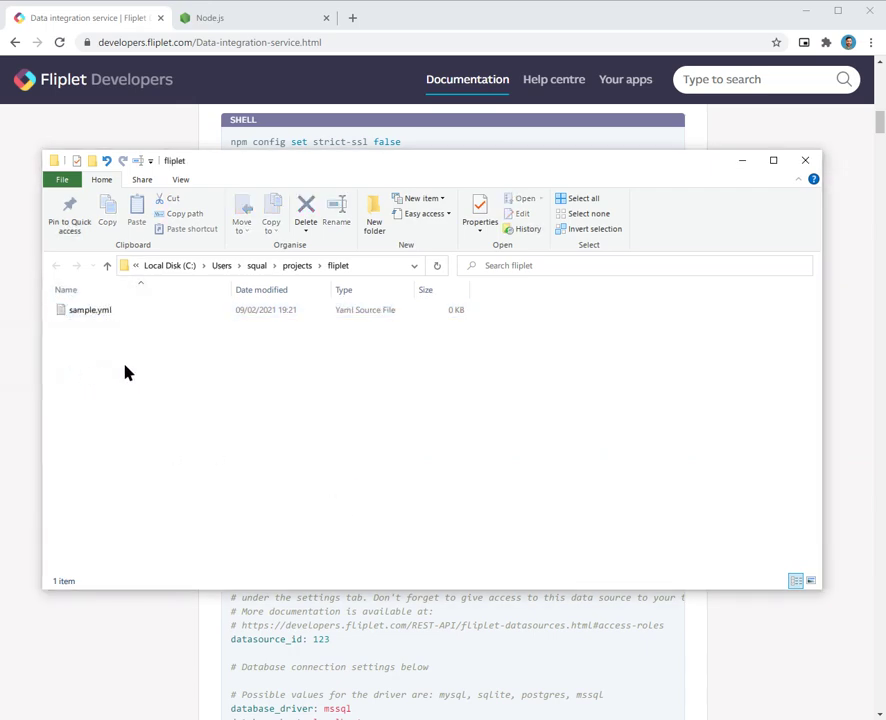
Step: Open sample.yml in Visual Studio Code
left_click(90, 310)
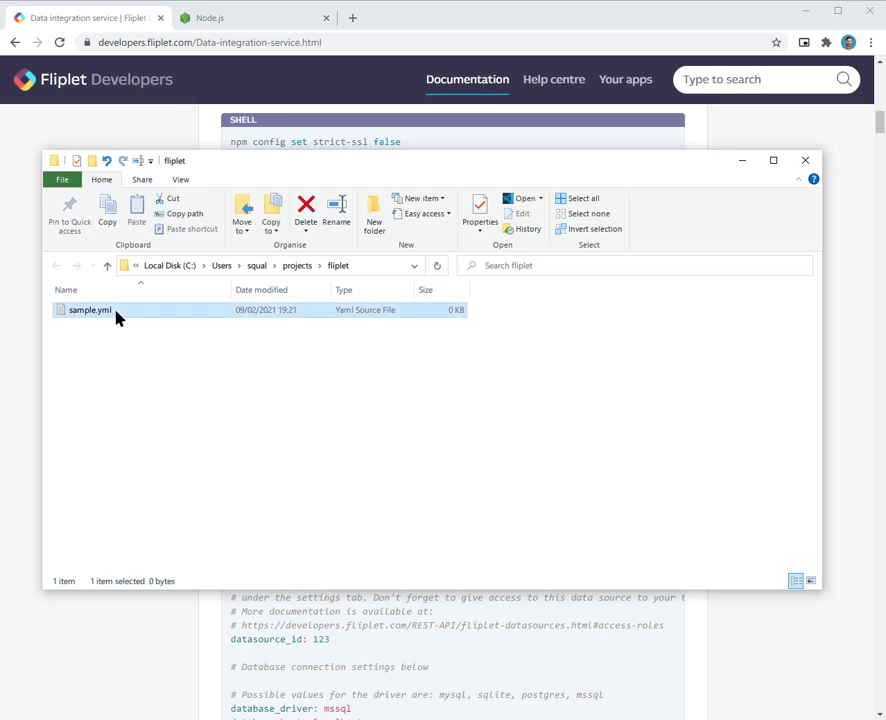
right_click(116, 315)
left_click(165, 357)
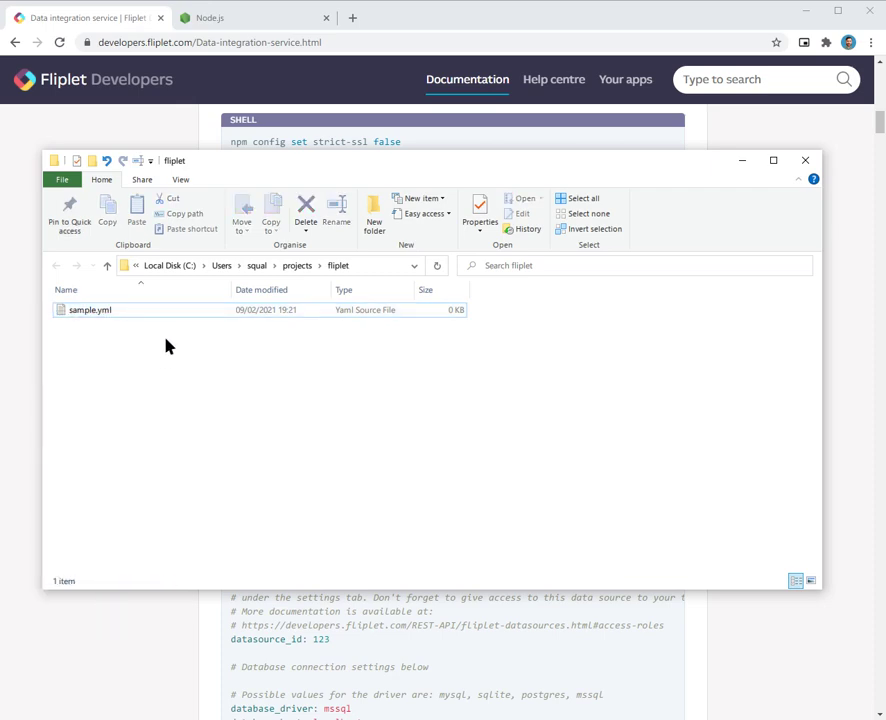
left_click(99, 314)
left_click_drag(303, 166, 411, 156)
right_click(210, 305)
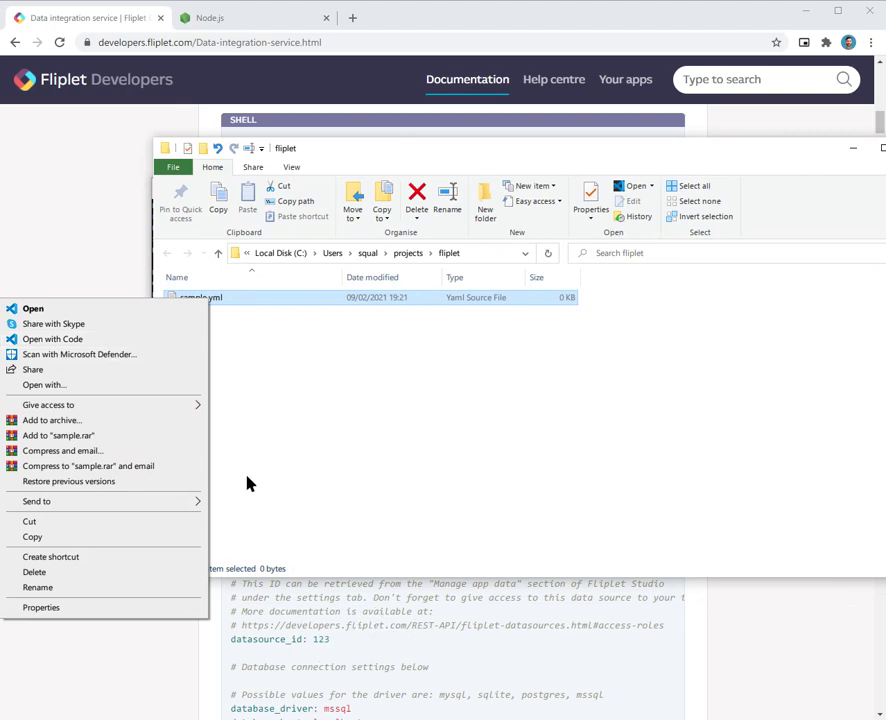
left_click(114, 343)
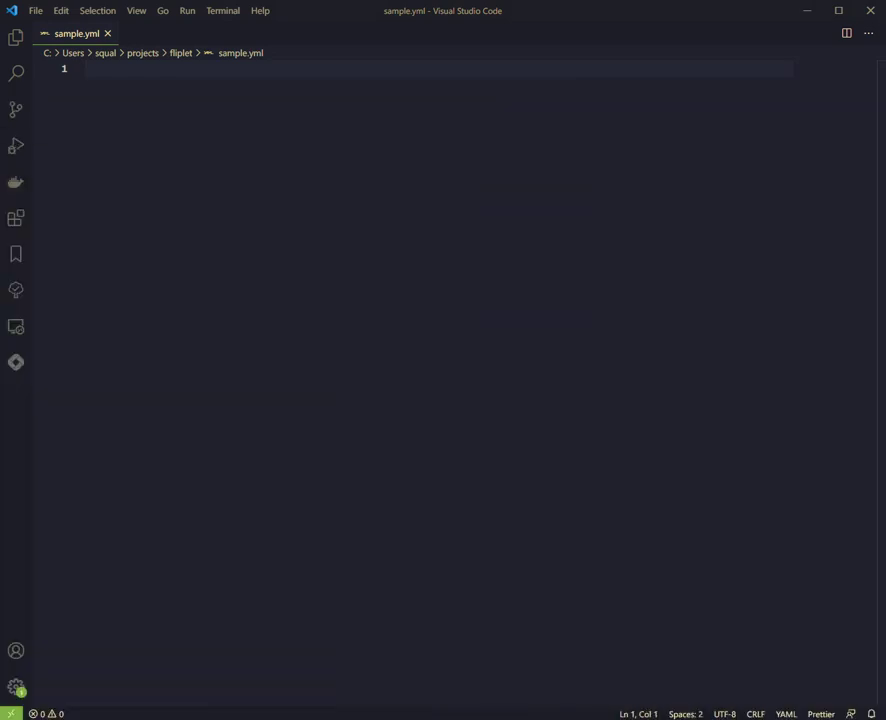
Step: Back in the Fliplet docs, select the YAML sample from the first comment through 'log_verbosity: debug'
key("alt+Tab")
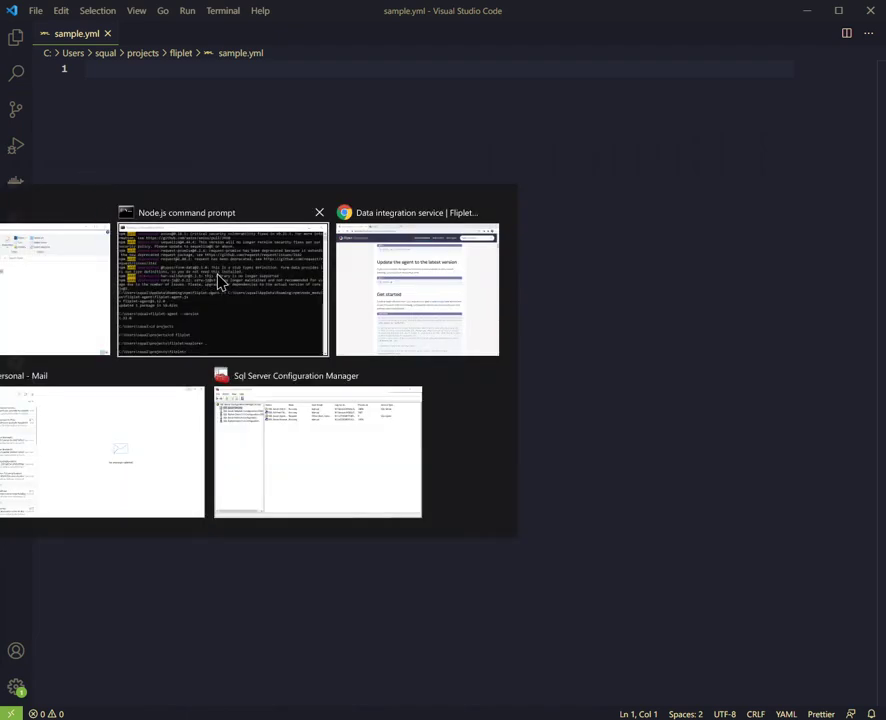
left_click(414, 277)
scroll(360, 370, "down", 3)
left_click_drag(233, 237, 295, 408)
scroll(310, 398, "down", 5)
scroll(325, 402, "down", 10)
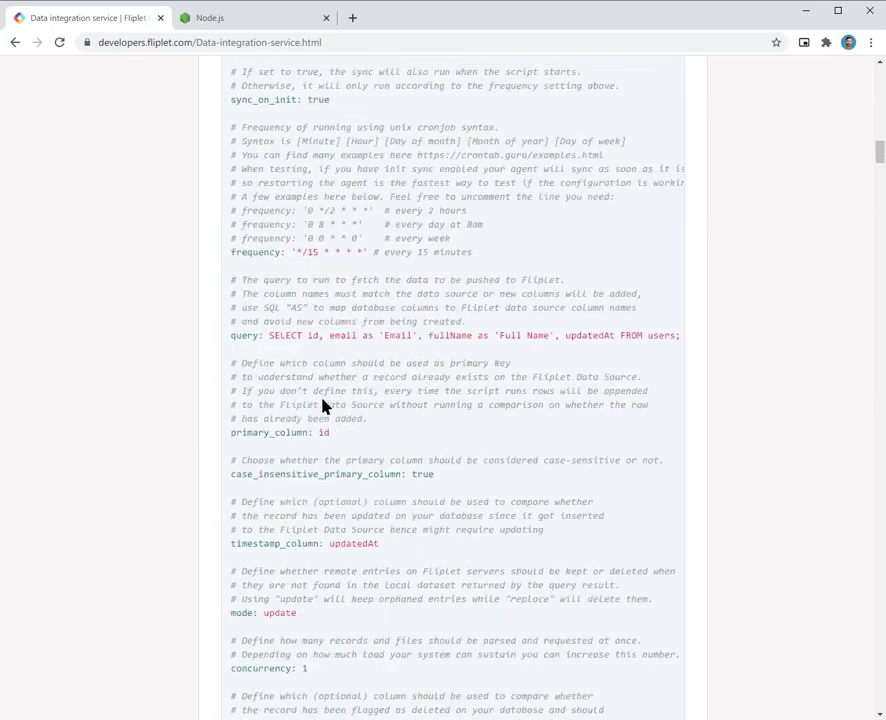
scroll(322, 402, "down", 1)
left_click(352, 352, "shift")
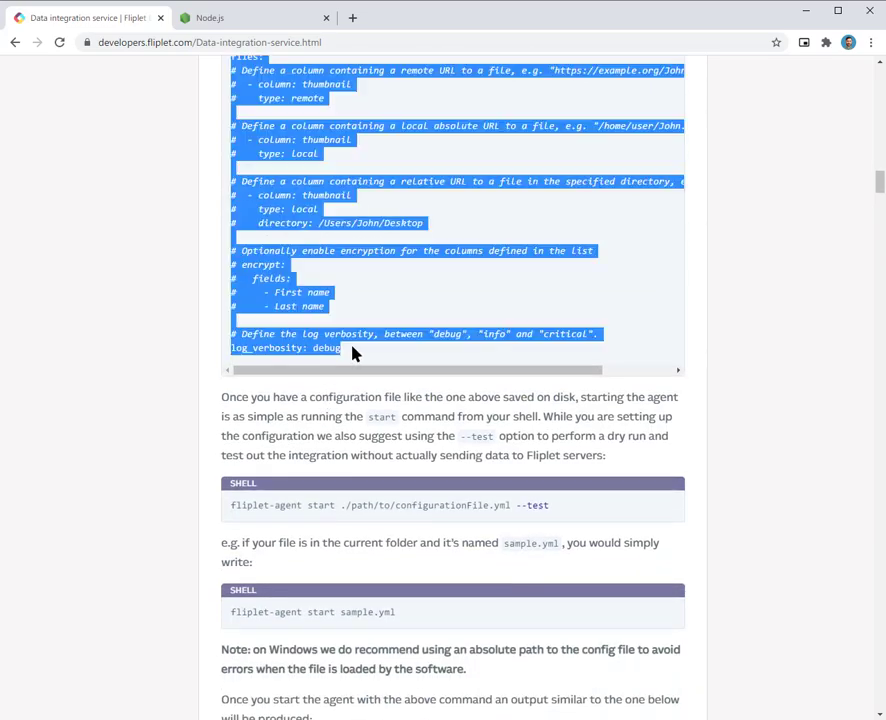
scroll(358, 330, "up", 12)
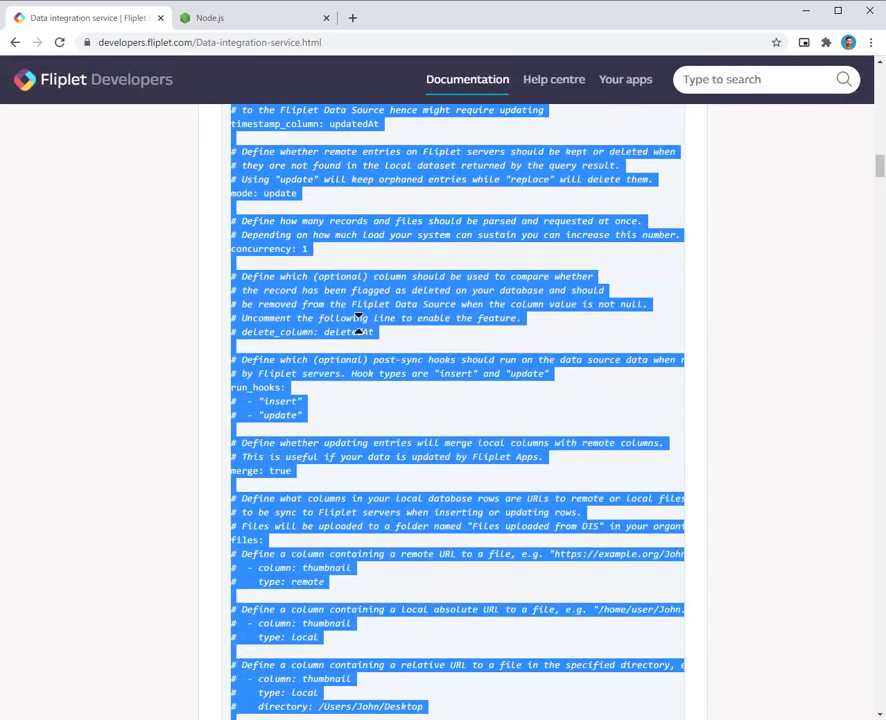
scroll(362, 325, "up", 5)
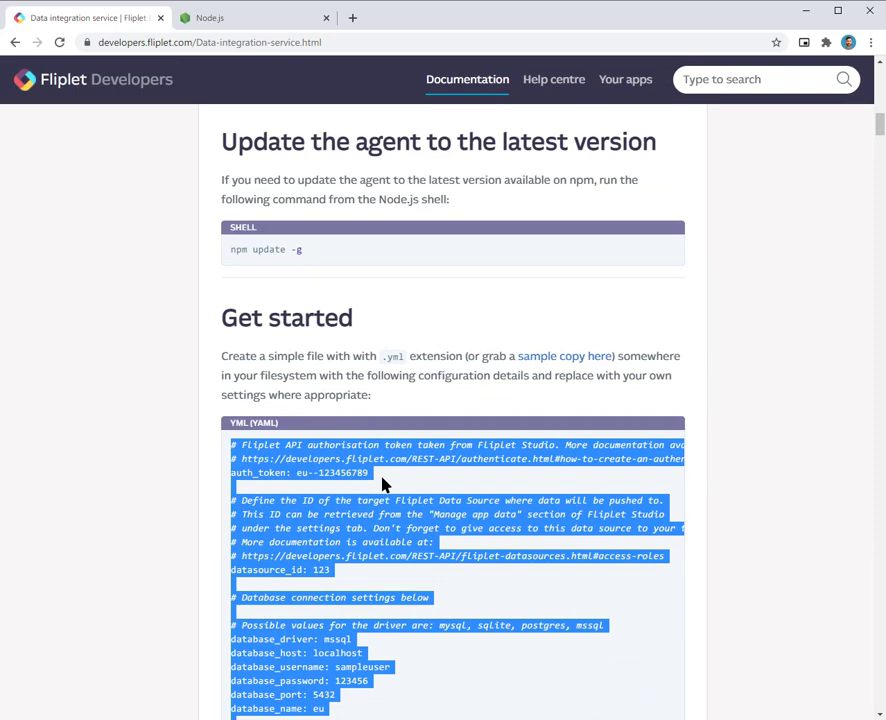
Step: Paste the YAML sample into sample.yml and review its auth_token and datasource_id lines
left_click(806, 12)
key("ctrl+v")
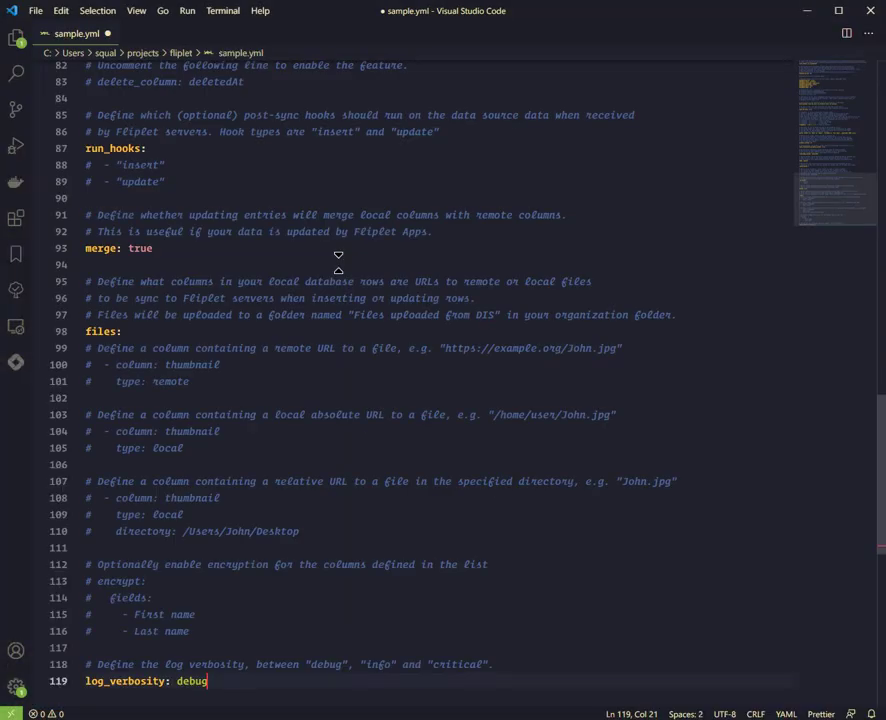
scroll(306, 298, "up", 20)
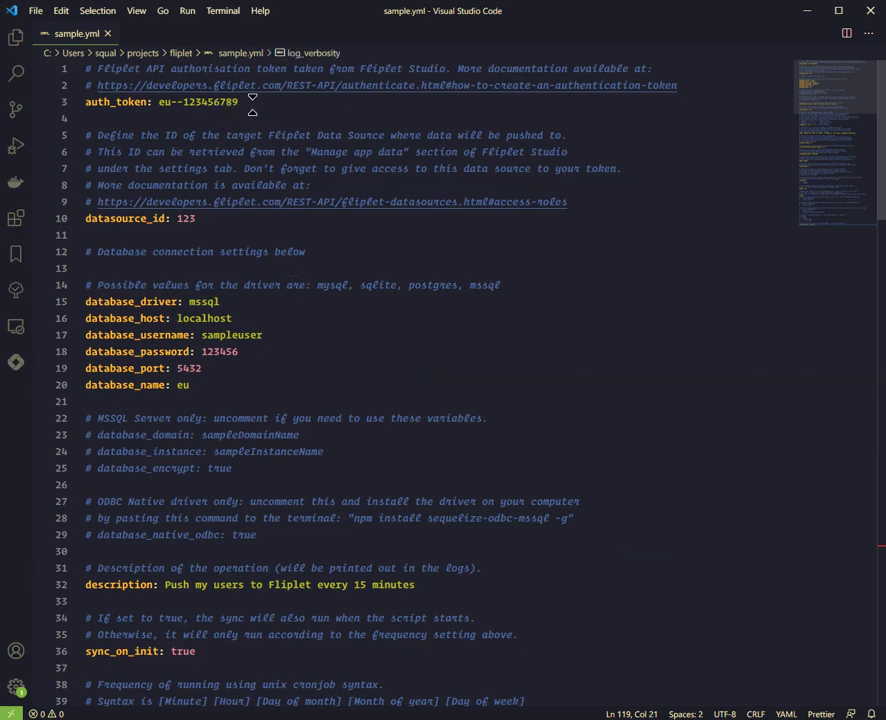
left_click_drag(252, 102, 34, 108)
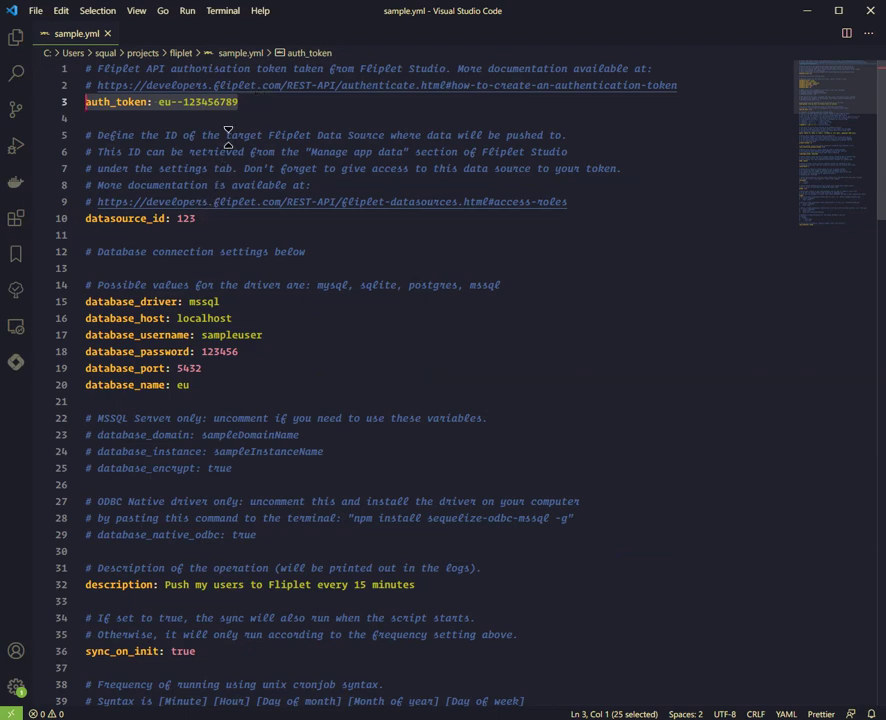
left_click_drag(240, 102, 60, 108)
left_click_drag(197, 222, 158, 150)
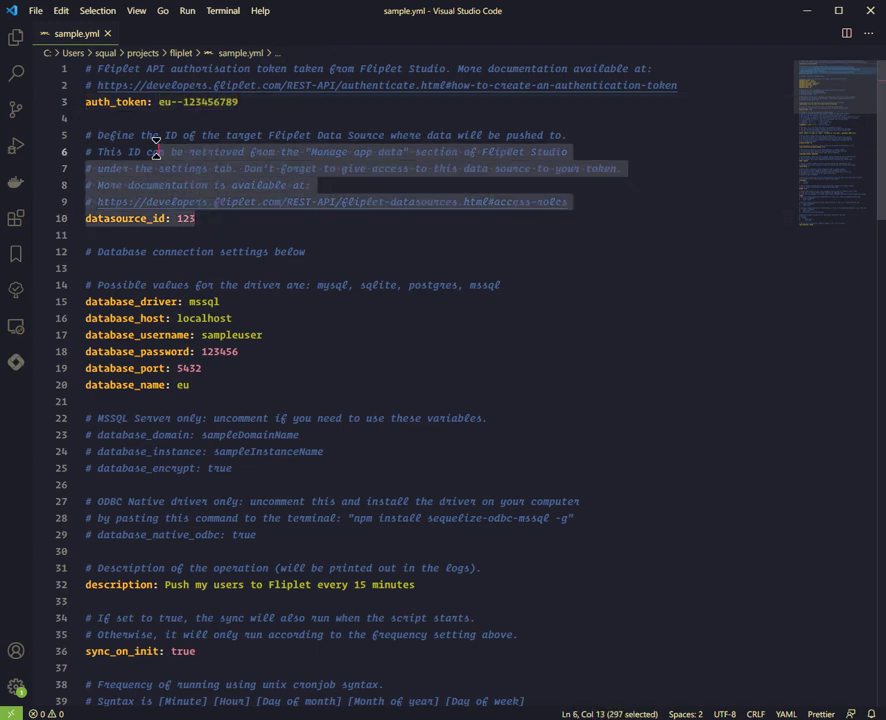
left_click(210, 218)
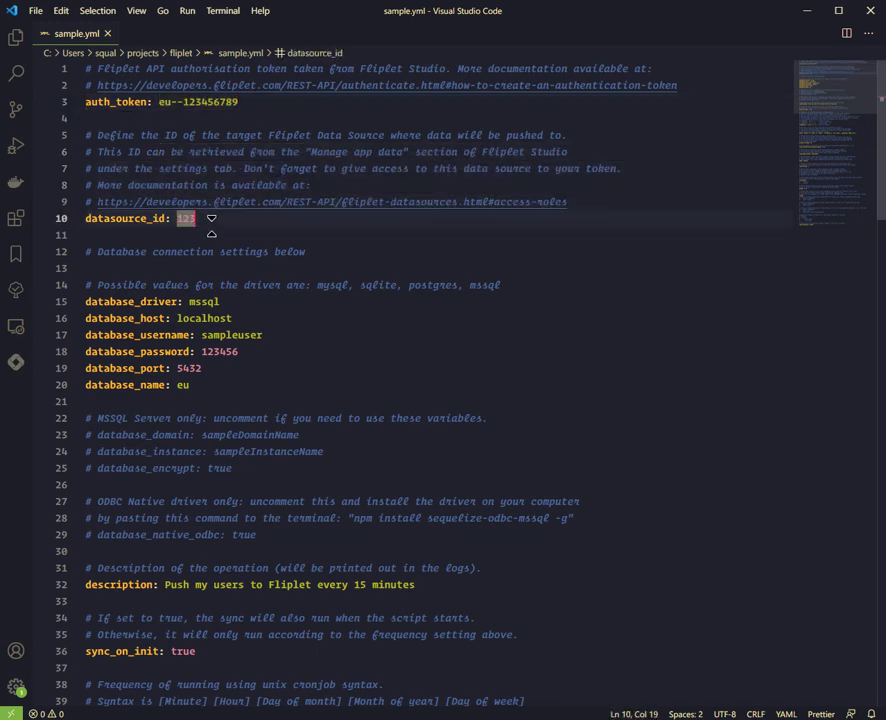
key("alt+Tab")
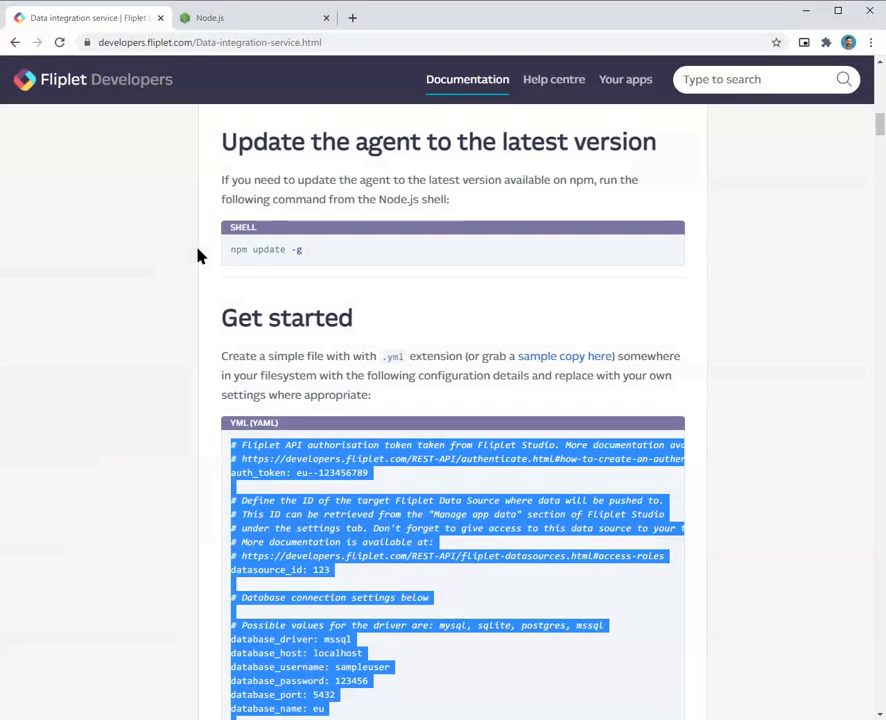
Step: Open Fliplet Studio and go to the App tokens section of the My event app's settings
left_click(294, 140)
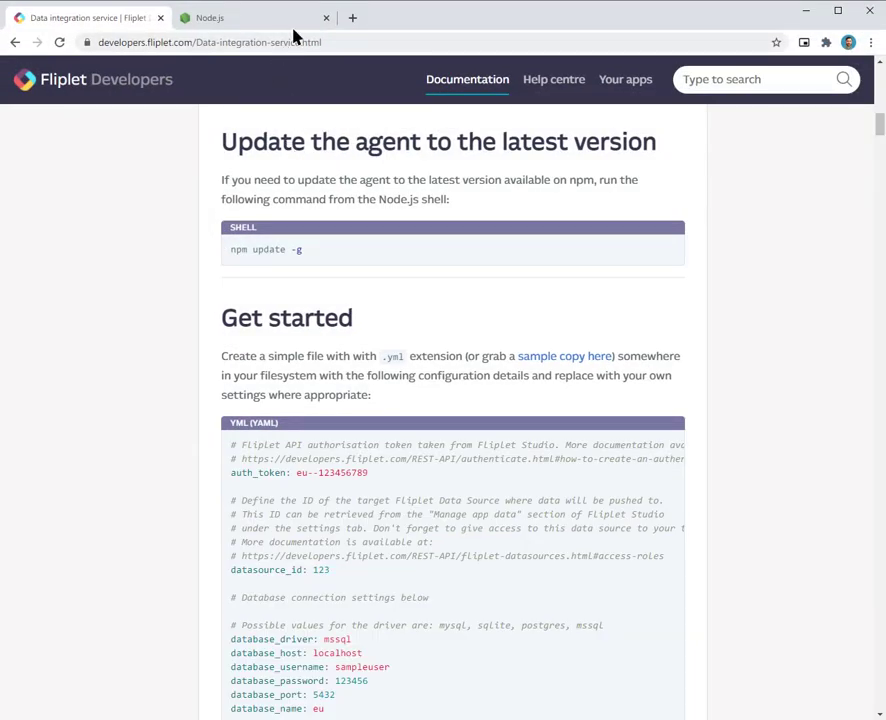
left_click(326, 18)
key("ctrl+t")
type("studio.fliplet.com")
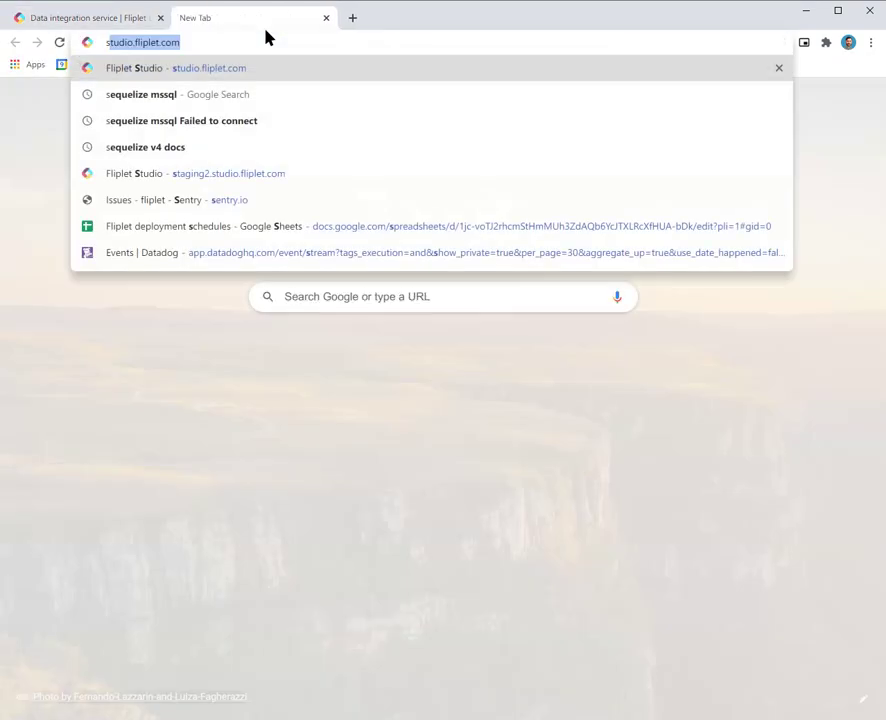
key("Return")
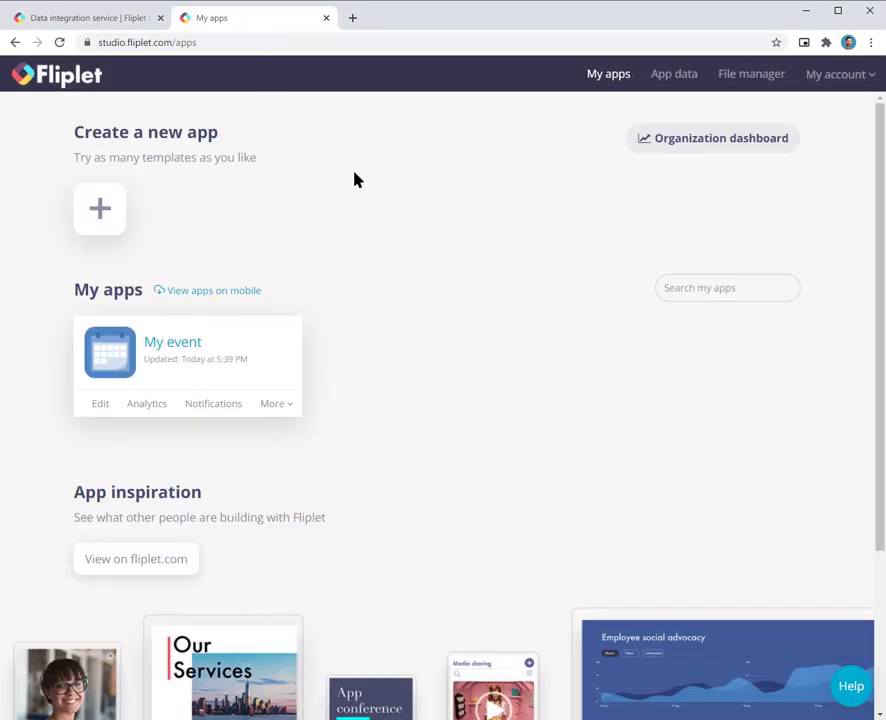
left_click(182, 349)
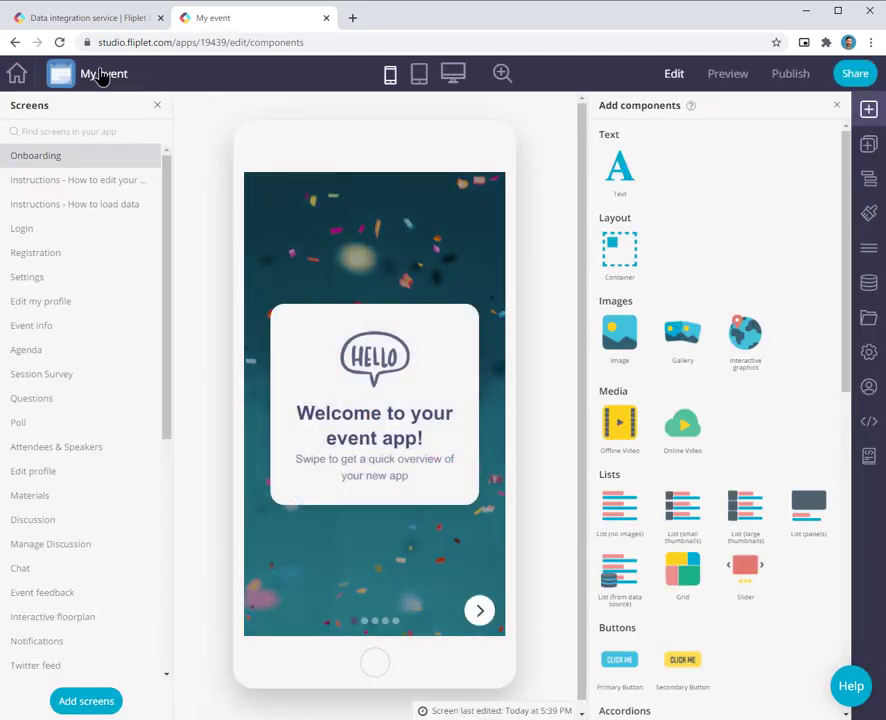
left_click(862, 358)
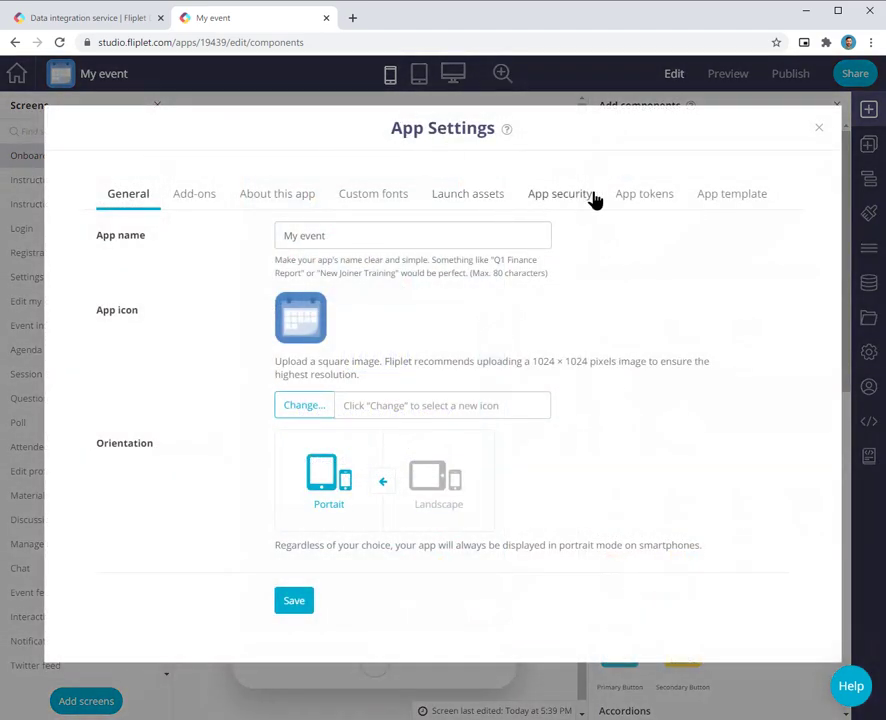
left_click(638, 200)
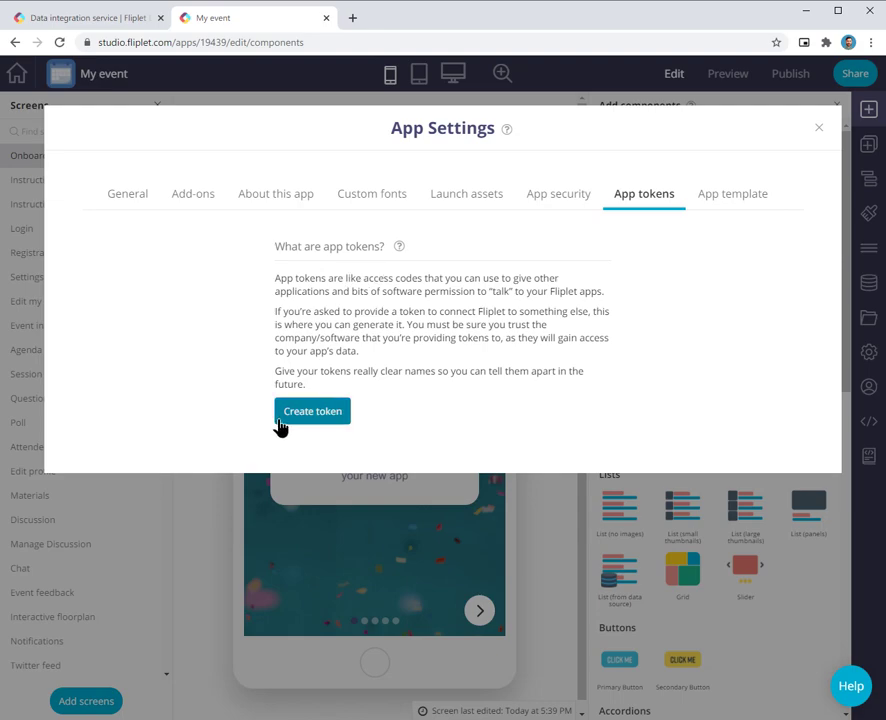
Step: Create an app token named DIS and select its token value
left_click(285, 421)
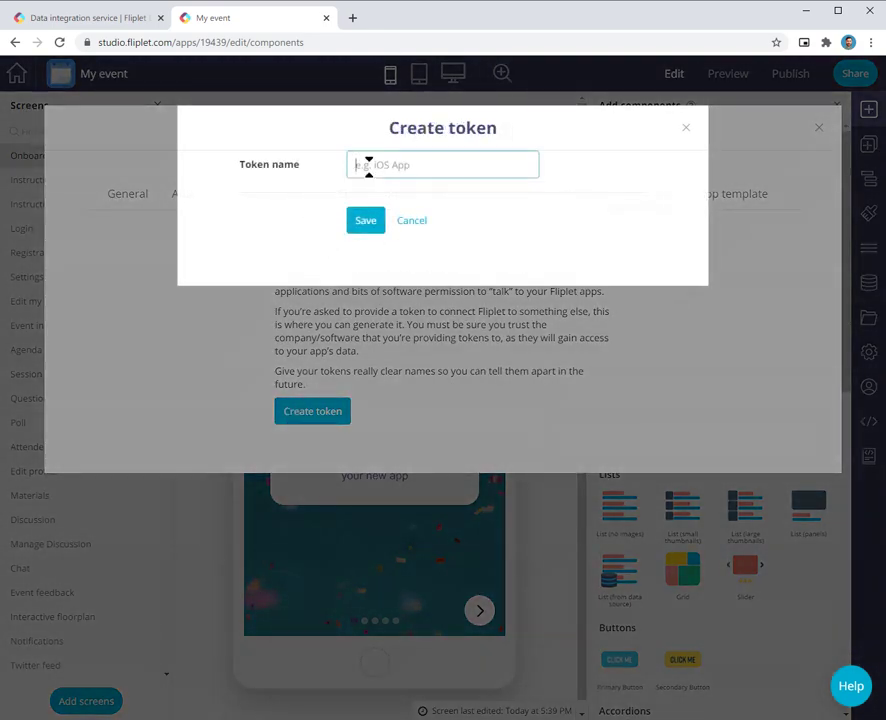
type("DIS")
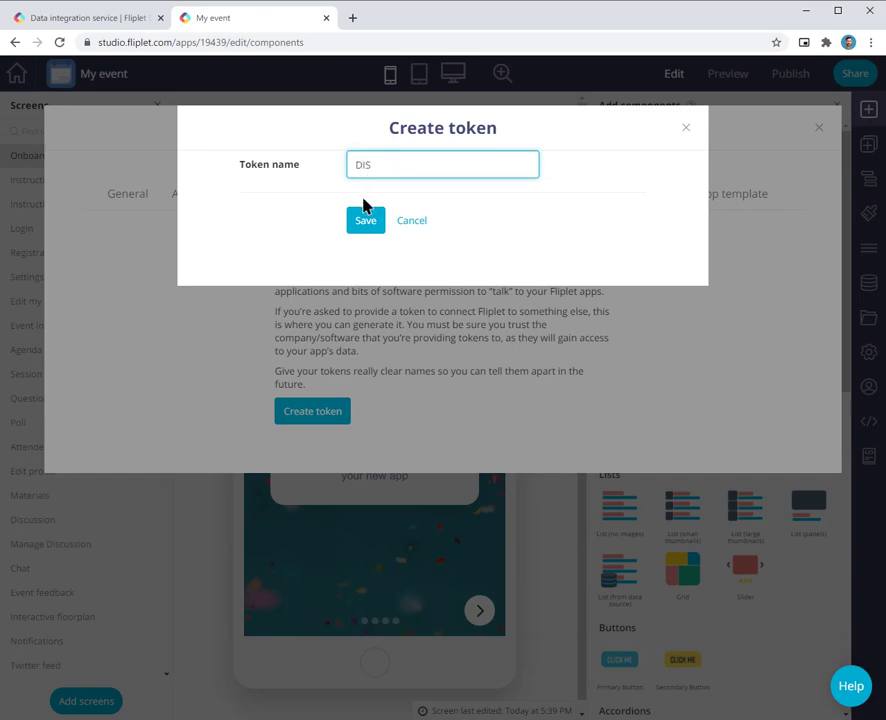
left_click(372, 222)
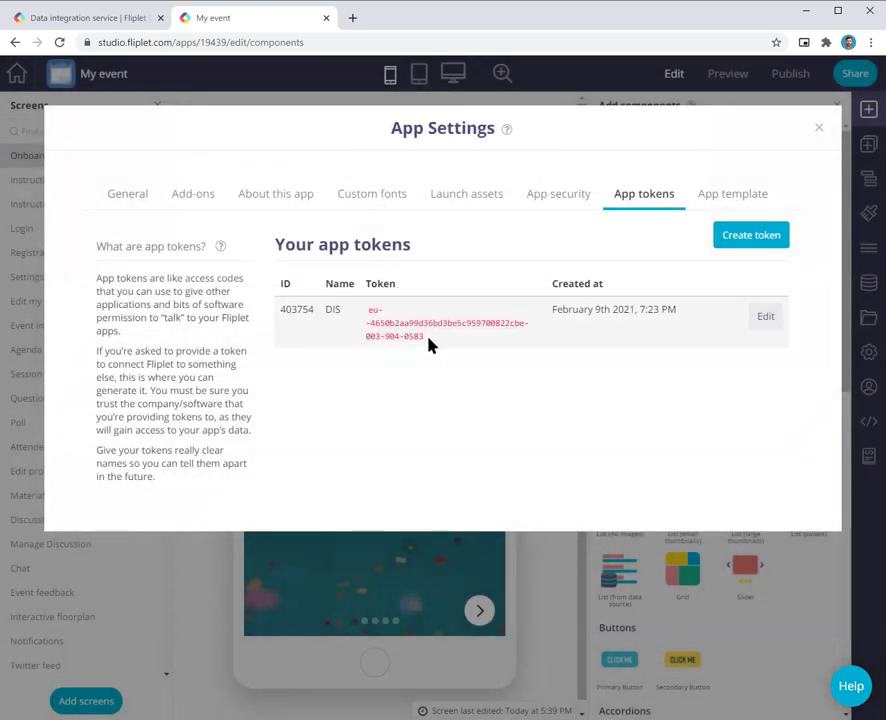
left_click_drag(428, 343, 367, 318)
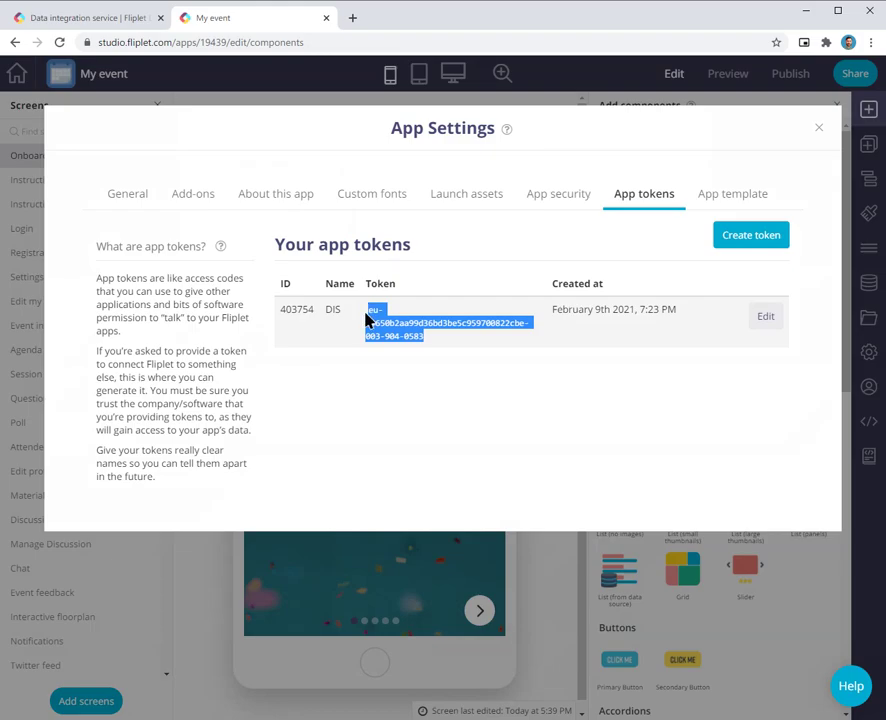
Step: Replace the auth_token placeholder on line 3 of sample.yml with the new DIS token
key("alt+Tab")
left_click(47, 268)
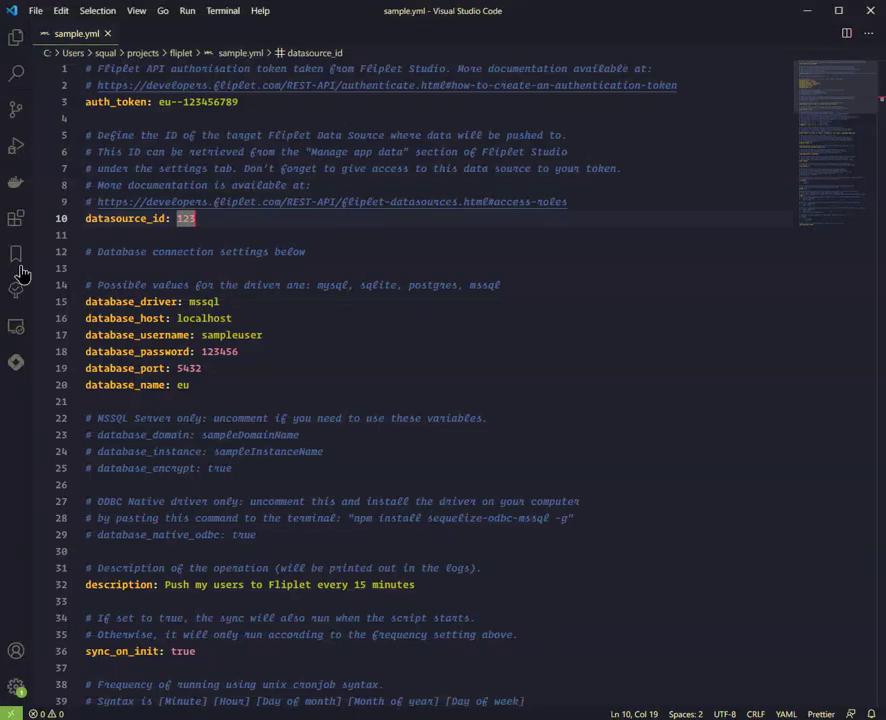
left_click_drag(238, 102, 160, 108)
key("ctrl+v")
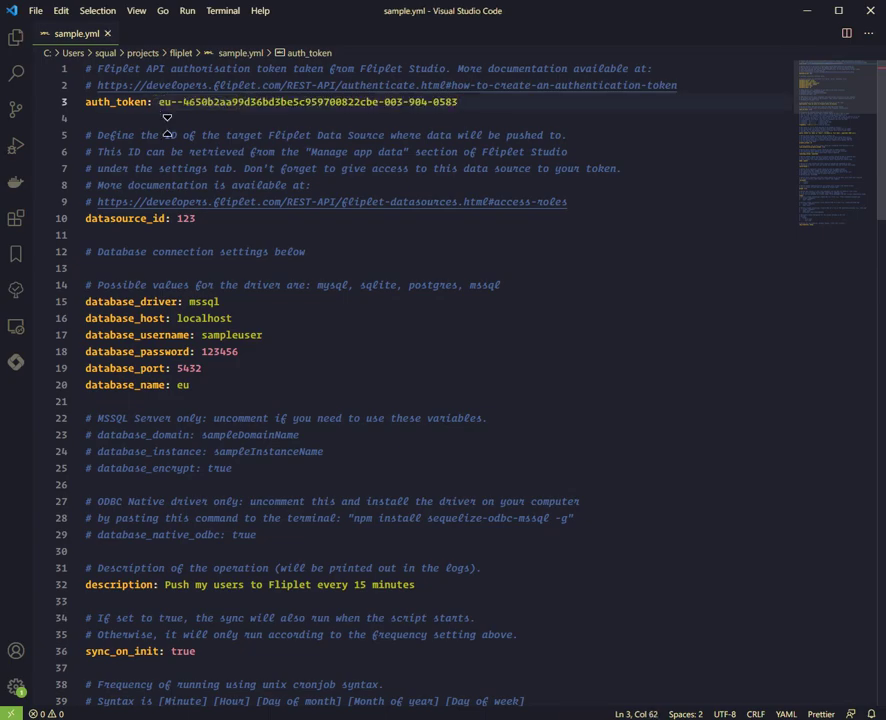
key("alt+Tab")
Step: Copy the DIS token's ID from App tokens, then exit App Settings to the My apps dashboard
left_click_drag(426, 336, 306, 310)
double_click(294, 309)
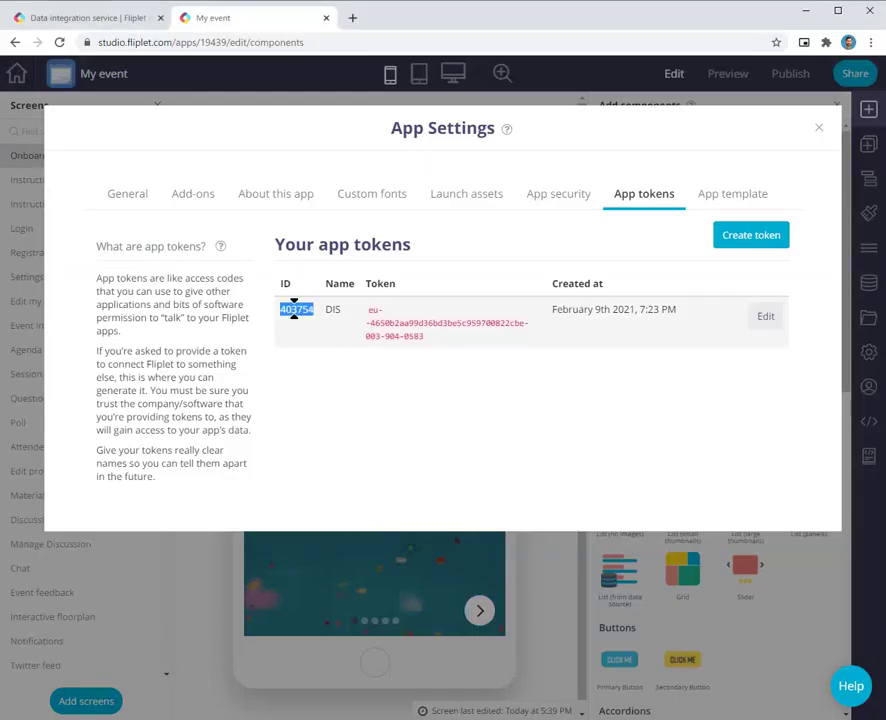
key("ctrl+c")
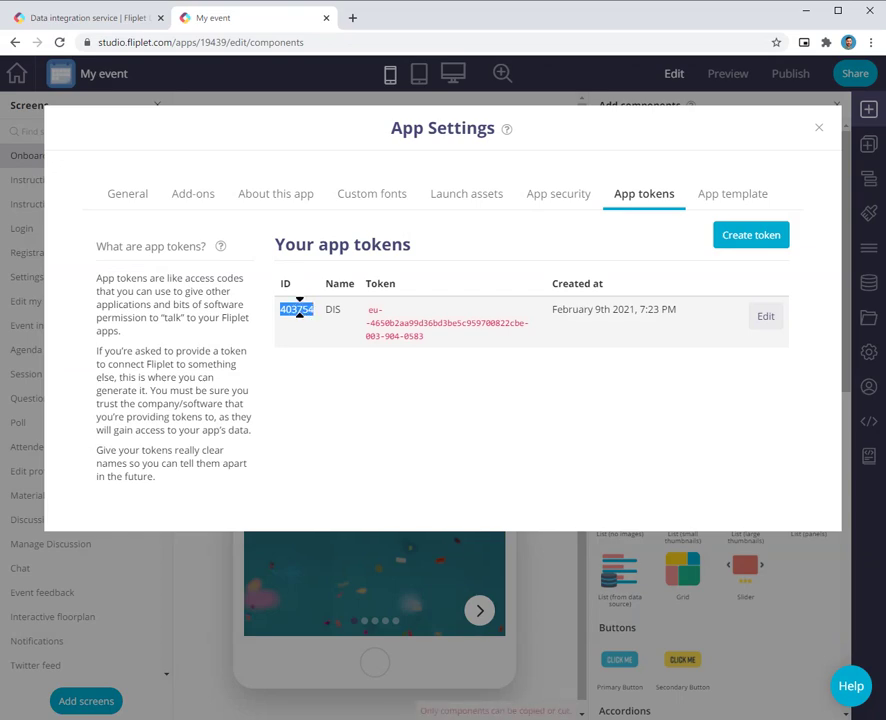
left_click(821, 128)
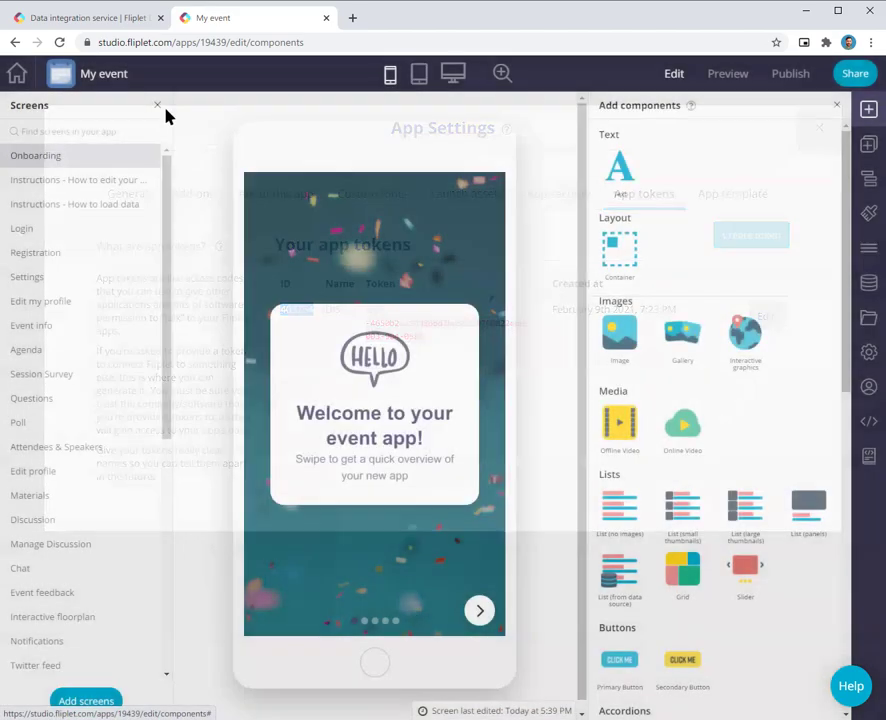
left_click(16, 74)
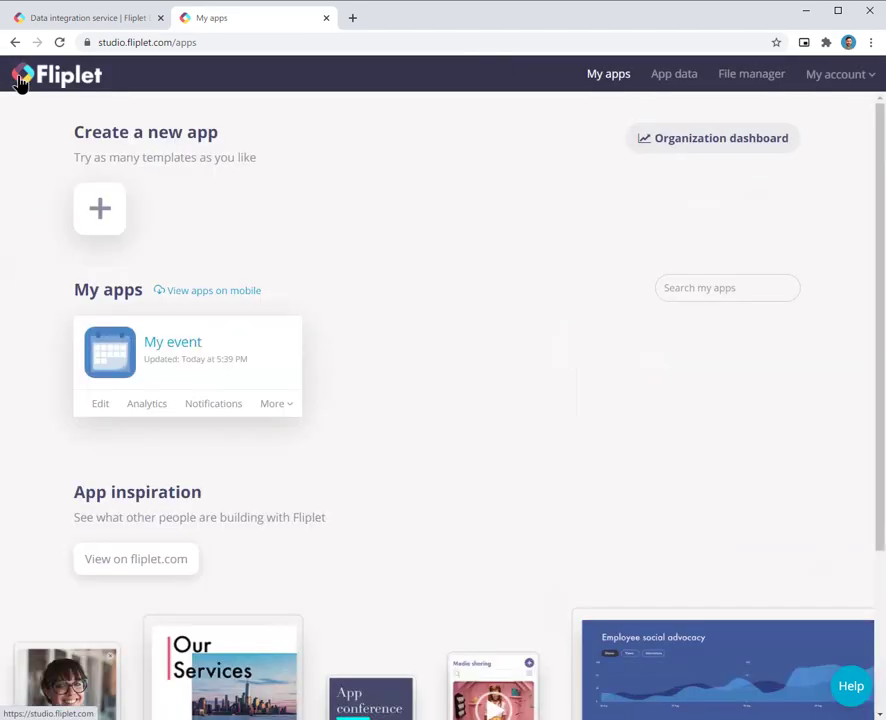
Step: Create a new App data source named 'Users'
left_click(688, 78)
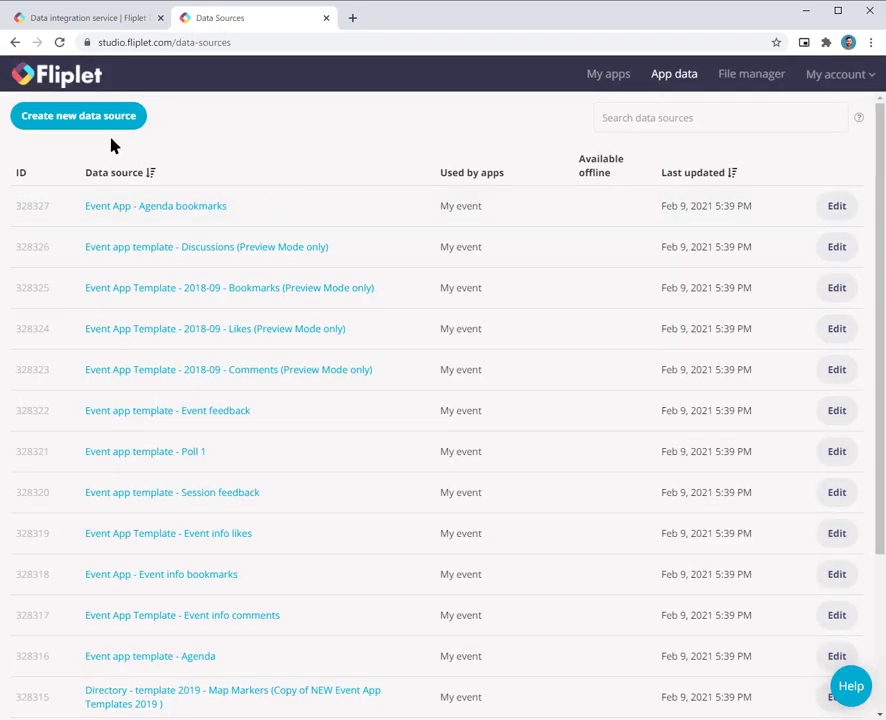
left_click(76, 119)
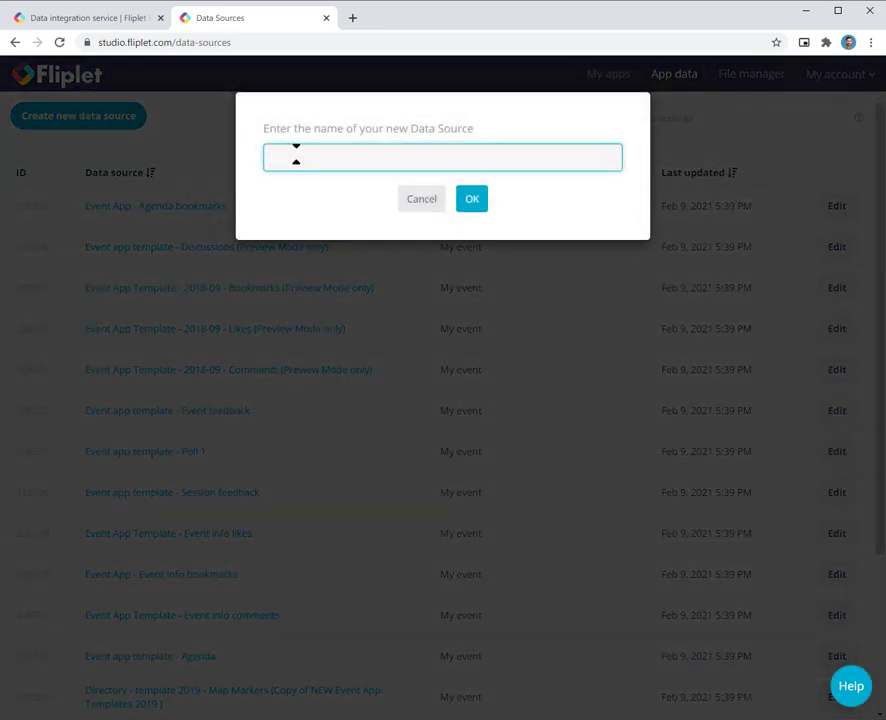
type("Users")
key("Return")
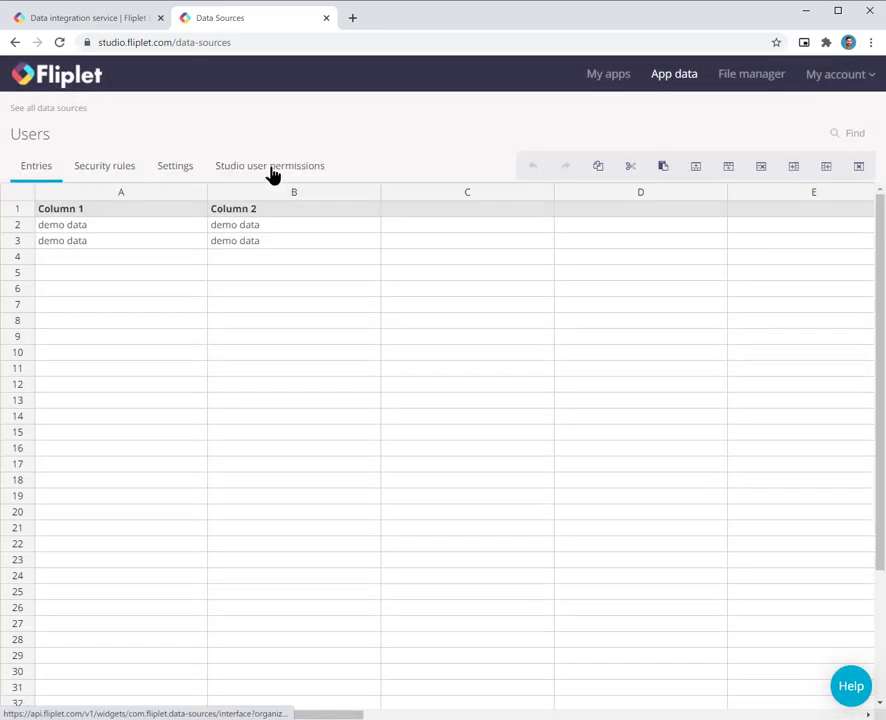
Step: Add the DIS token as a user with crudq permissions on the Users data source
left_click(249, 170)
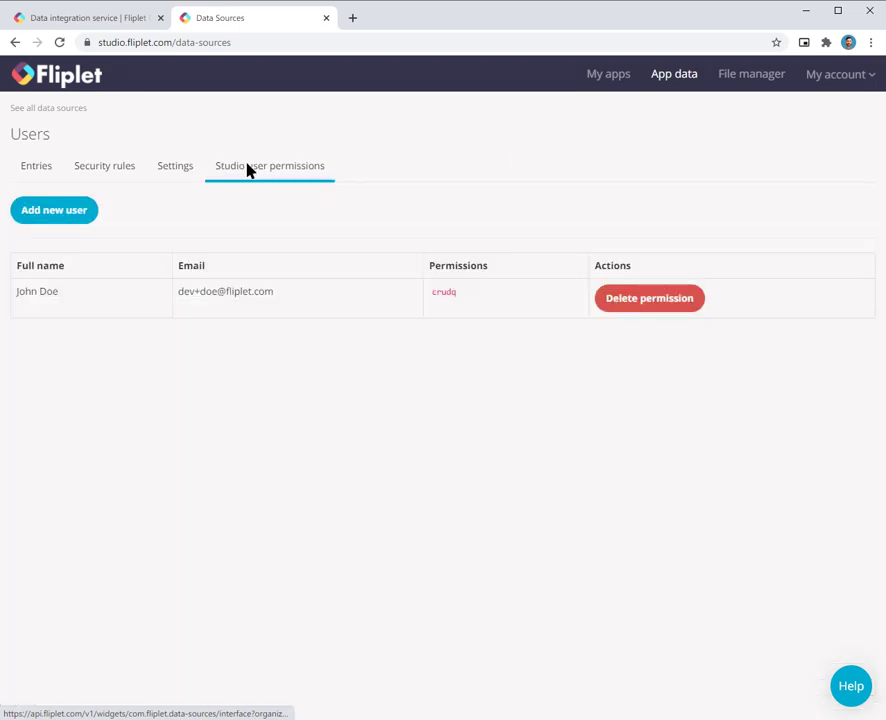
left_click(72, 218)
type("403754")
key("Return")
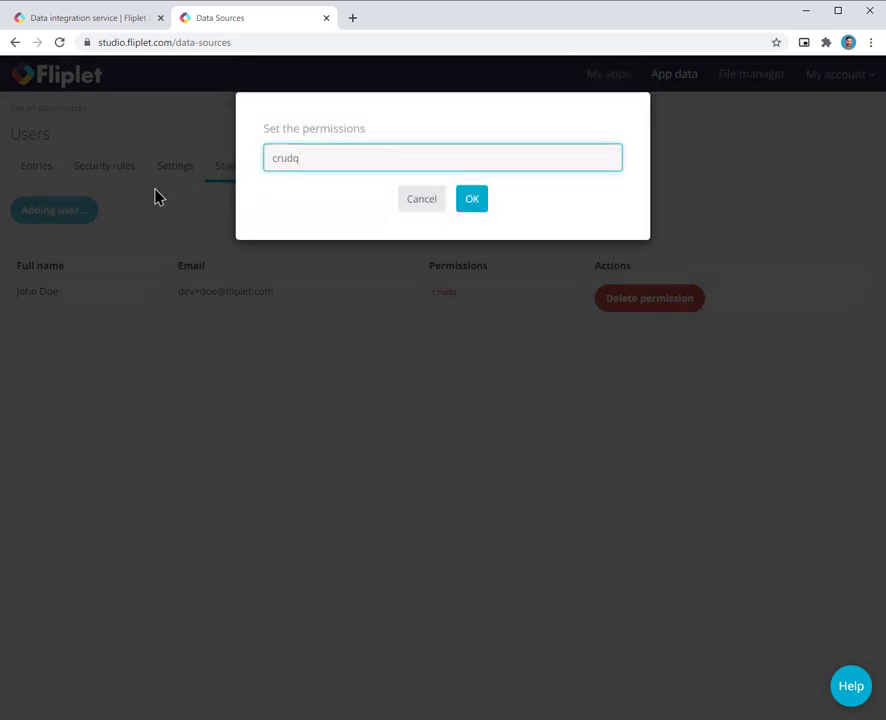
key("Return")
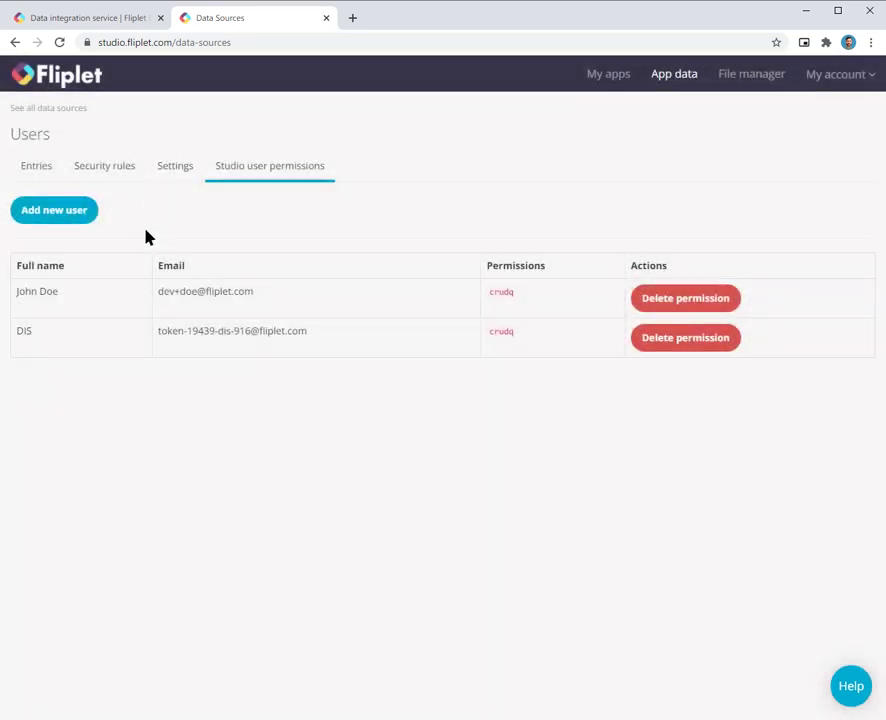
double_click(24, 331)
left_click(44, 336)
left_click(122, 172)
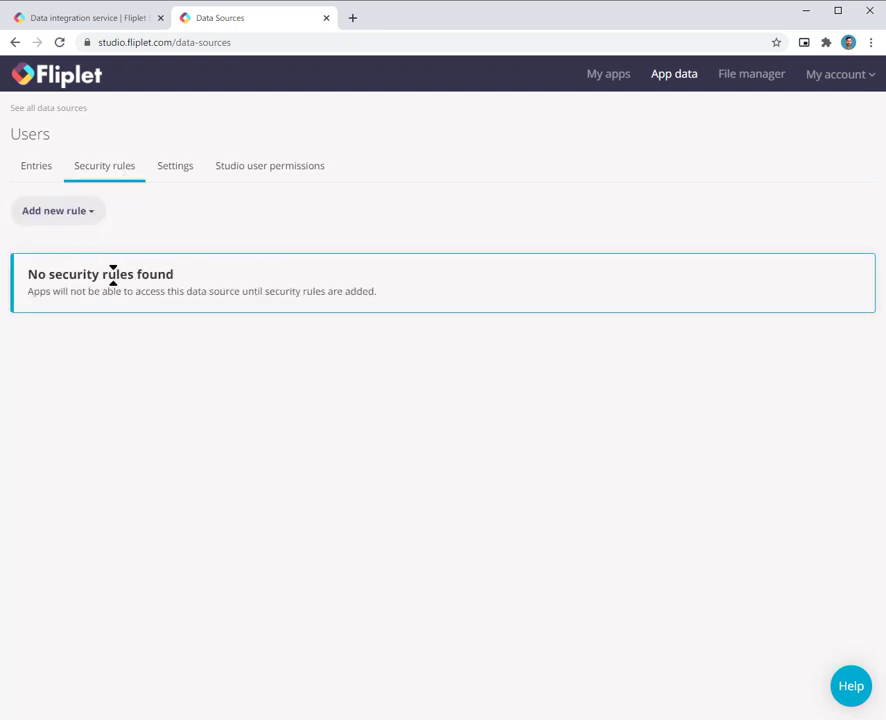
Step: Add and apply a custom rule giving all users Read, Write, Update and Delete for all apps
left_click(74, 220)
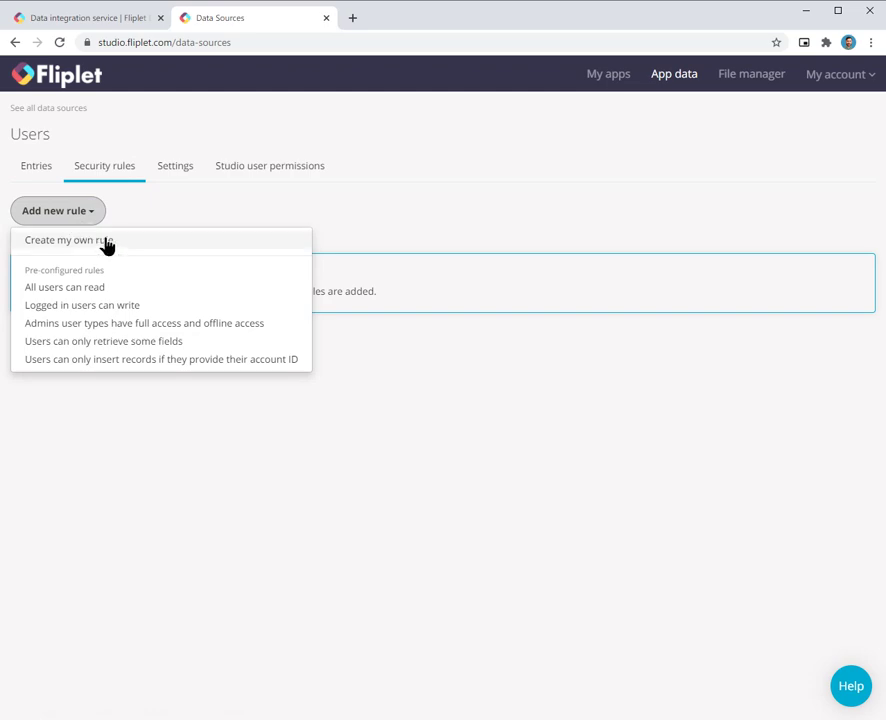
left_click(107, 243)
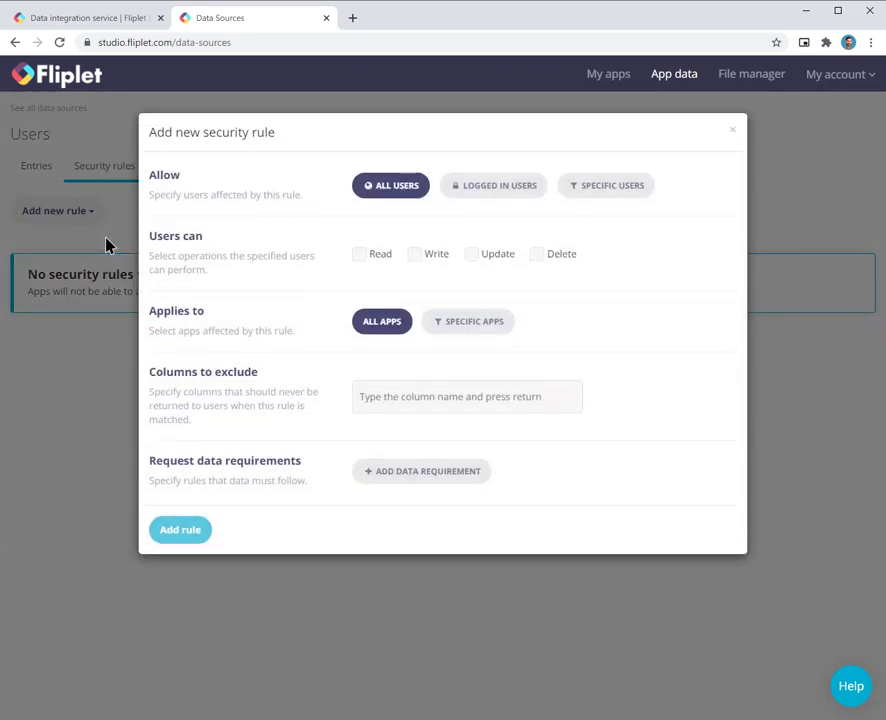
left_click(380, 256)
left_click(420, 256)
left_click(483, 259)
left_click(555, 261)
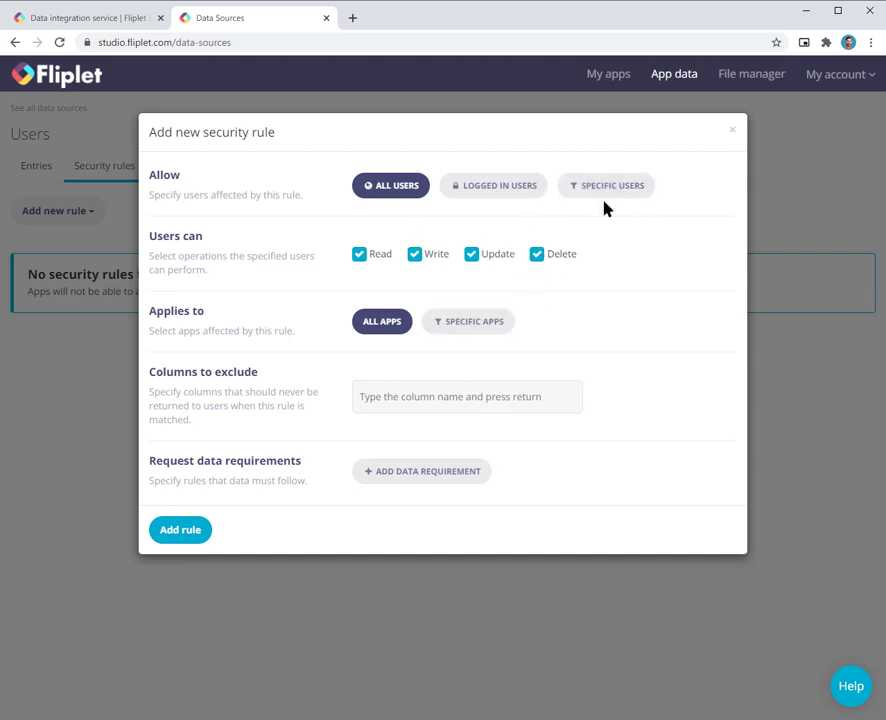
left_click(474, 325)
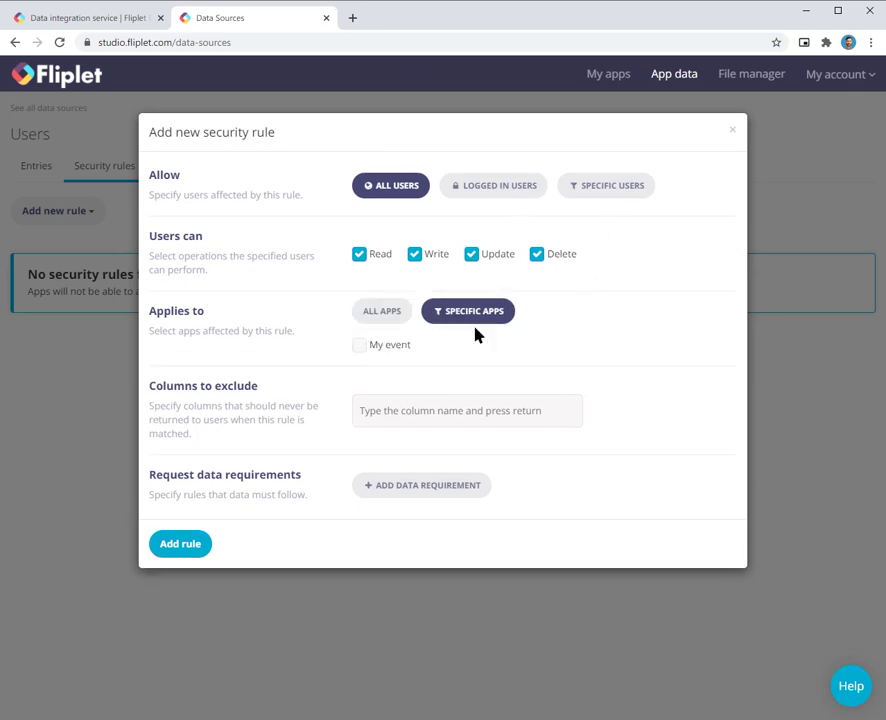
left_click(394, 313)
left_click(178, 538)
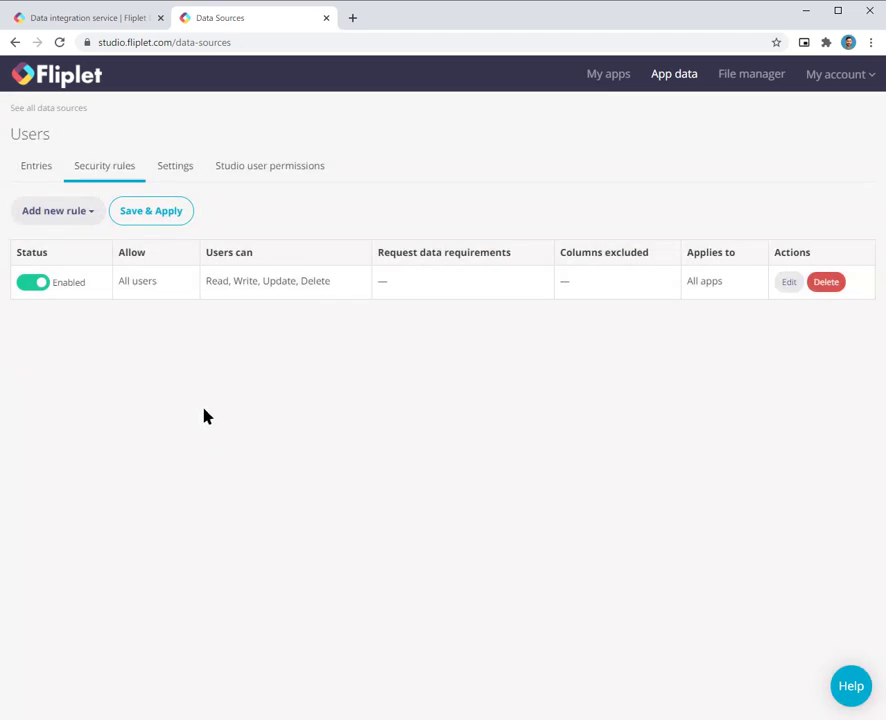
left_click(151, 214)
left_click(442, 165)
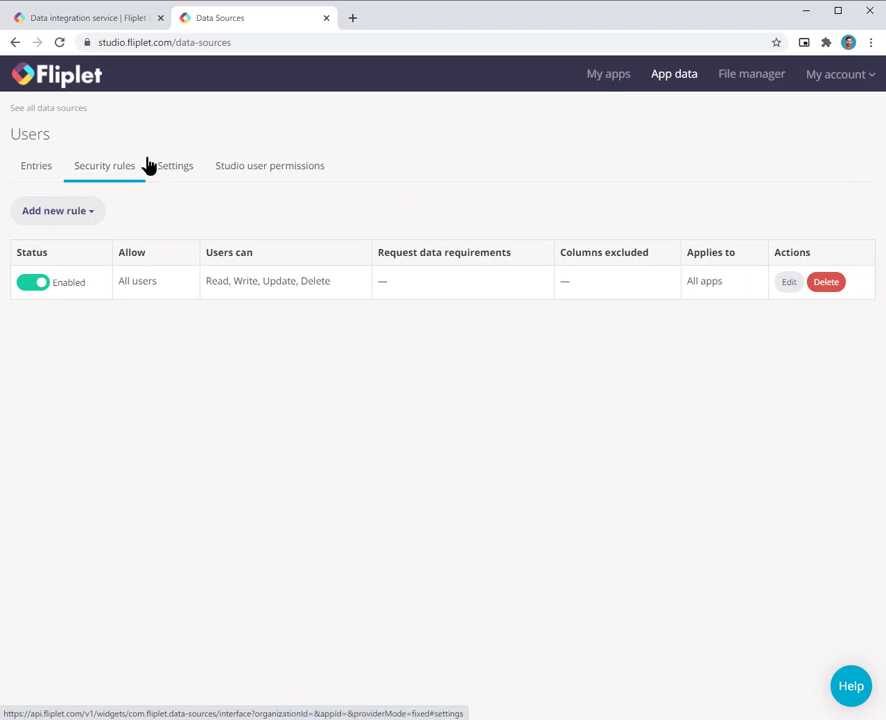
Step: Copy the data source ID 328371 from the Users source's Settings
left_click(166, 166)
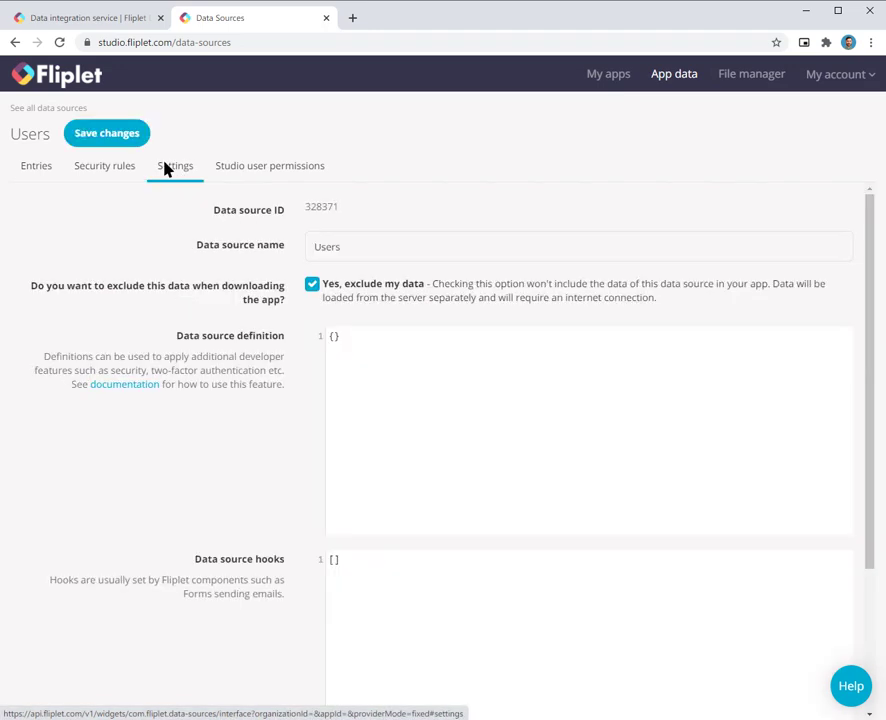
double_click(324, 207)
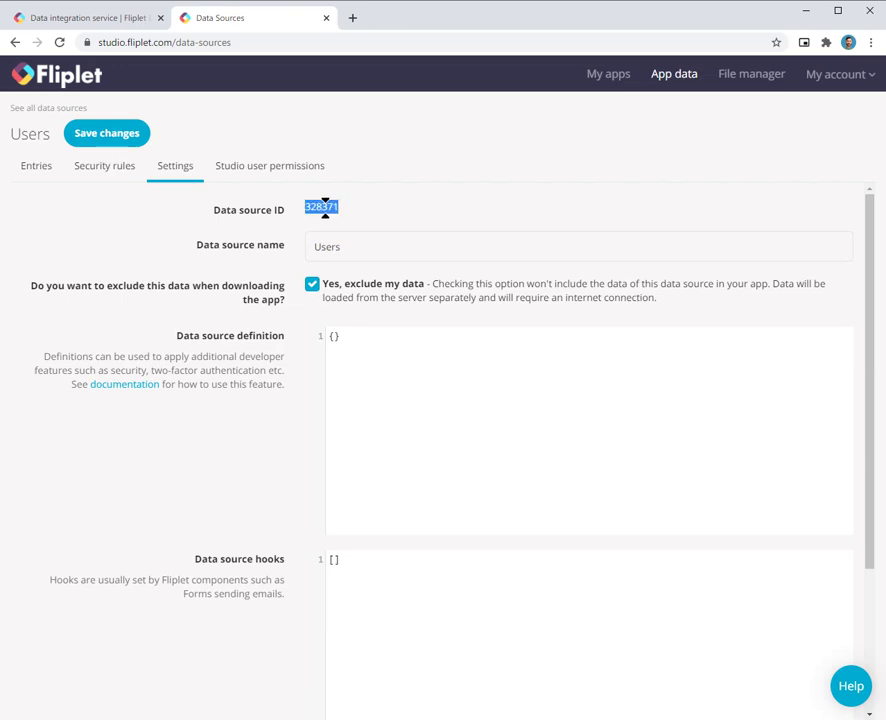
key("alt+Tab")
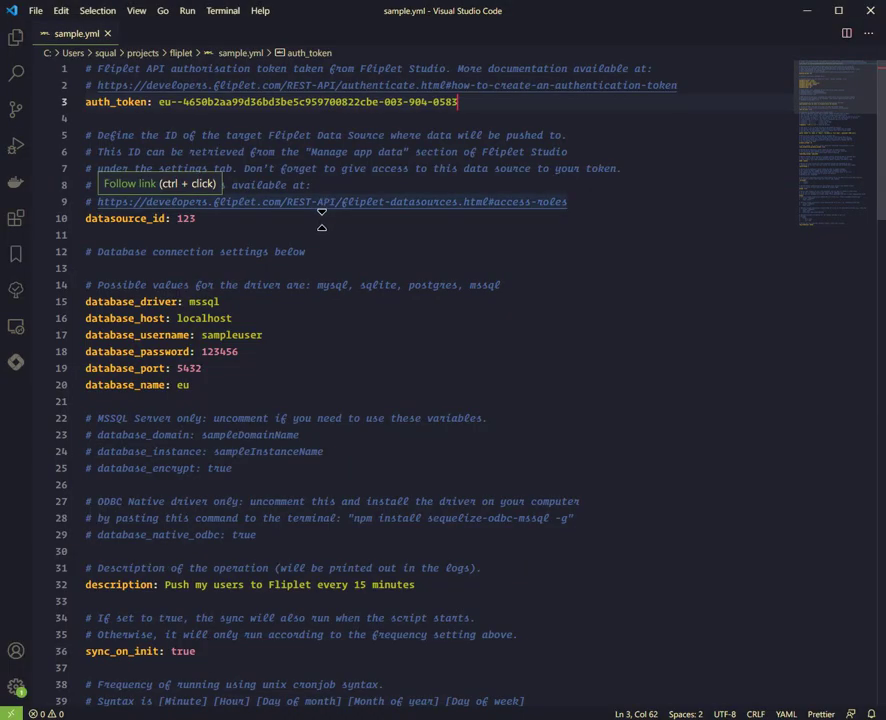
Step: Replace datasource_id 123 with 328371 in sample.yml, save, and bring SSMS forward
double_click(321, 218)
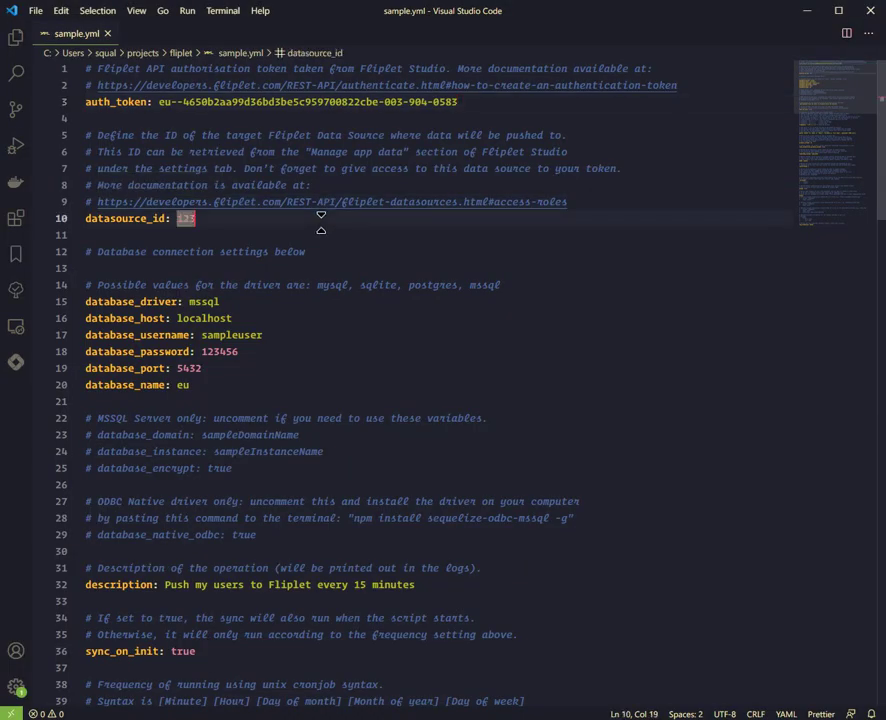
double_click(186, 218)
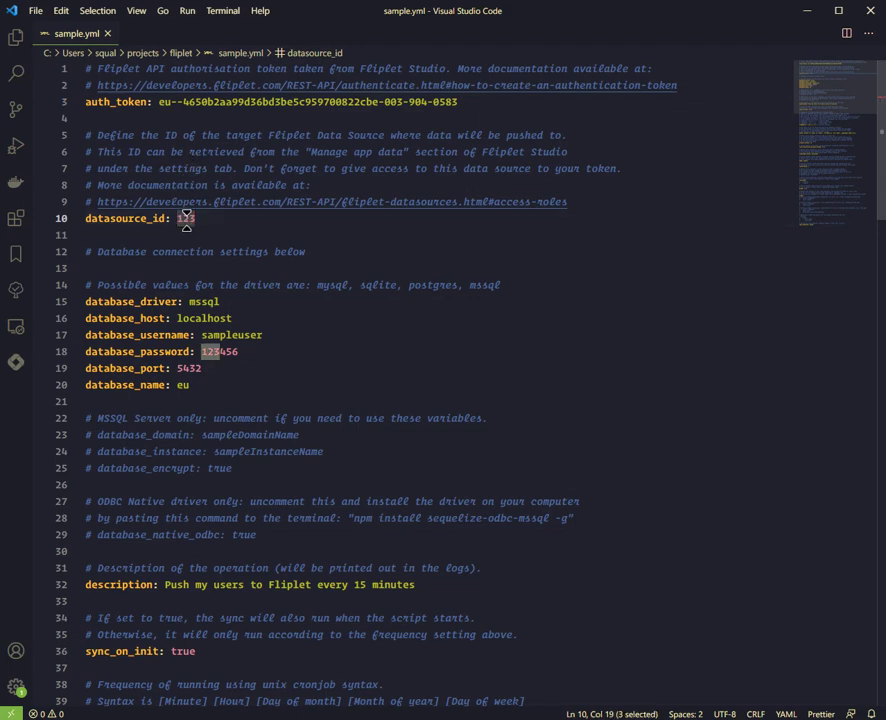
type("328371")
key("ctrl+s")
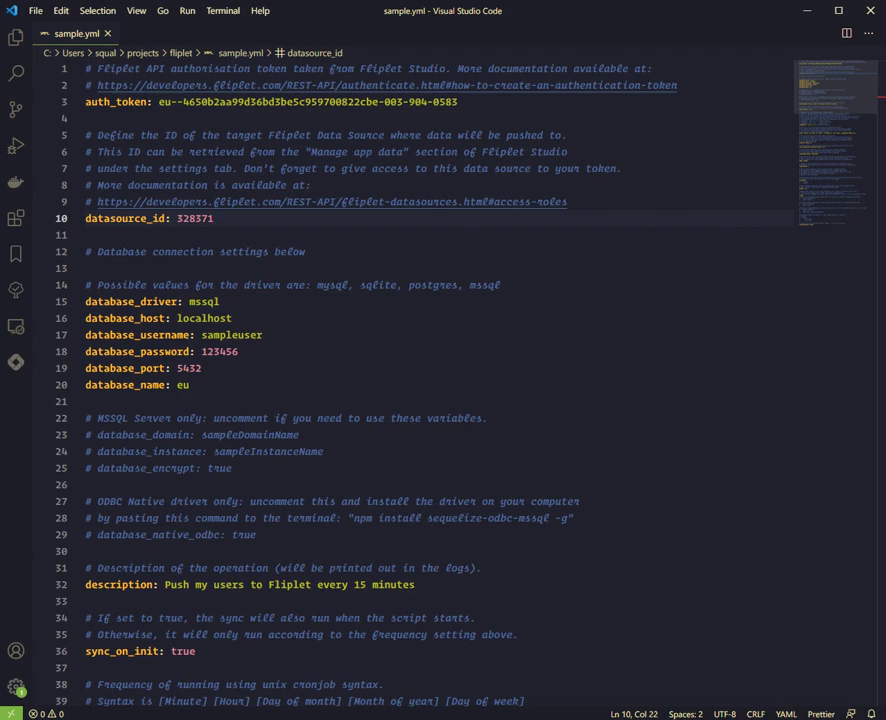
left_click_drag(2, 100, 420, 87)
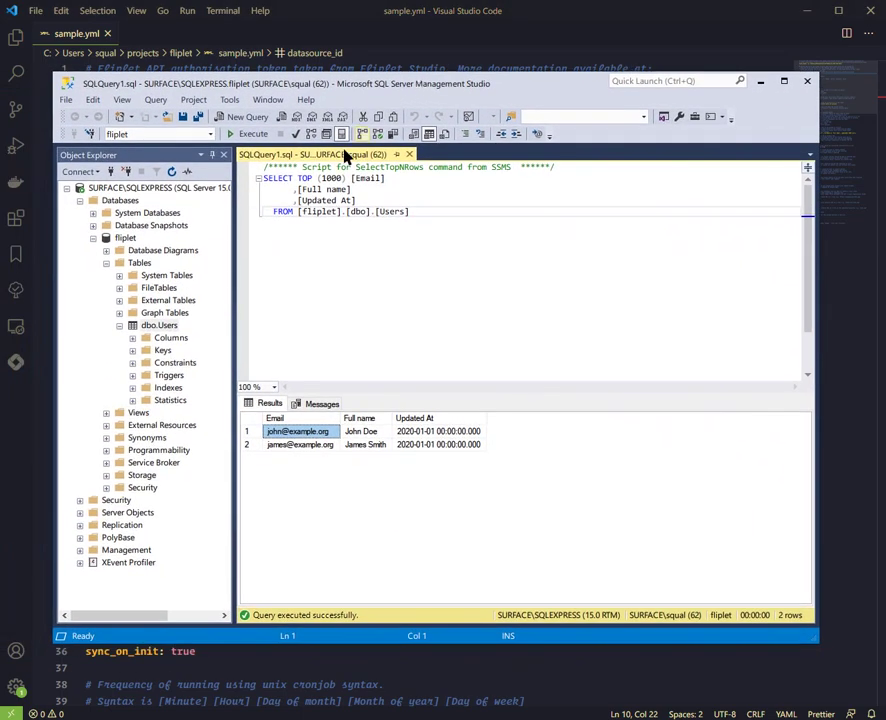
Step: Inspect the dbo.Users table query and its two result rows in SSMS
left_click(155, 330)
left_click(135, 189)
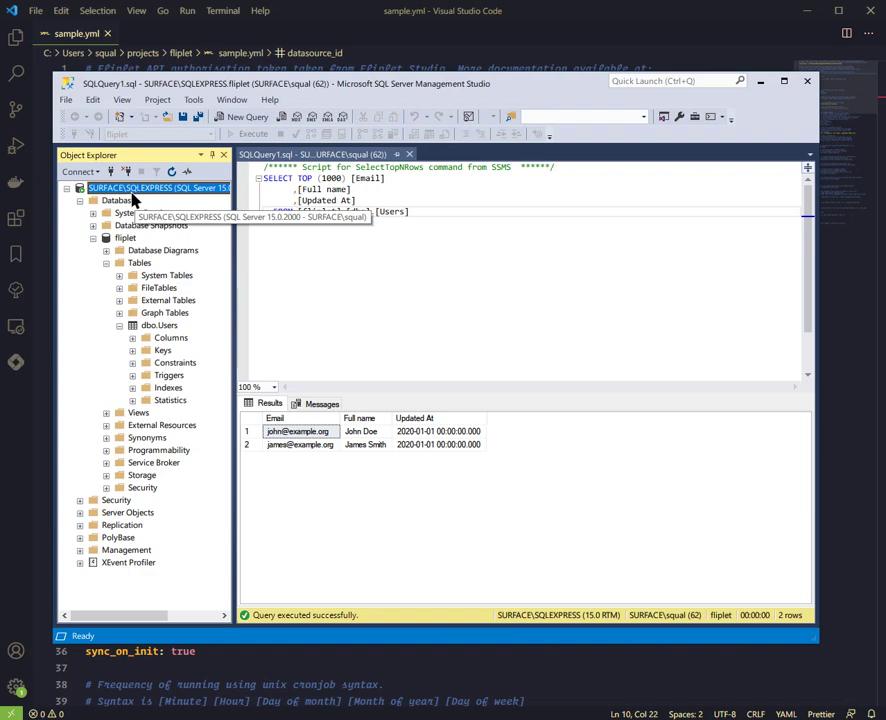
left_click(160, 326)
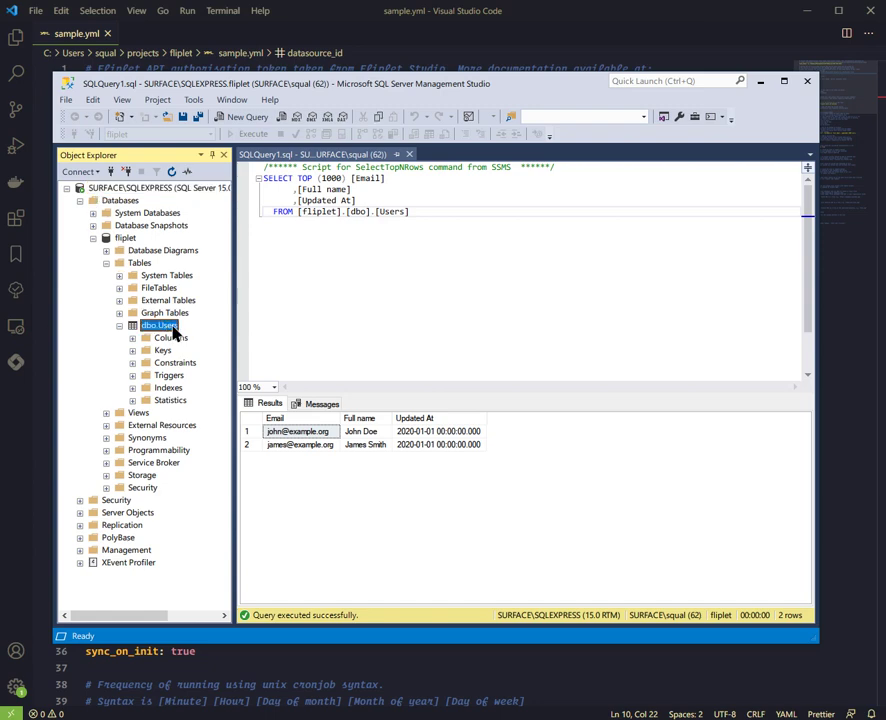
left_click(418, 240)
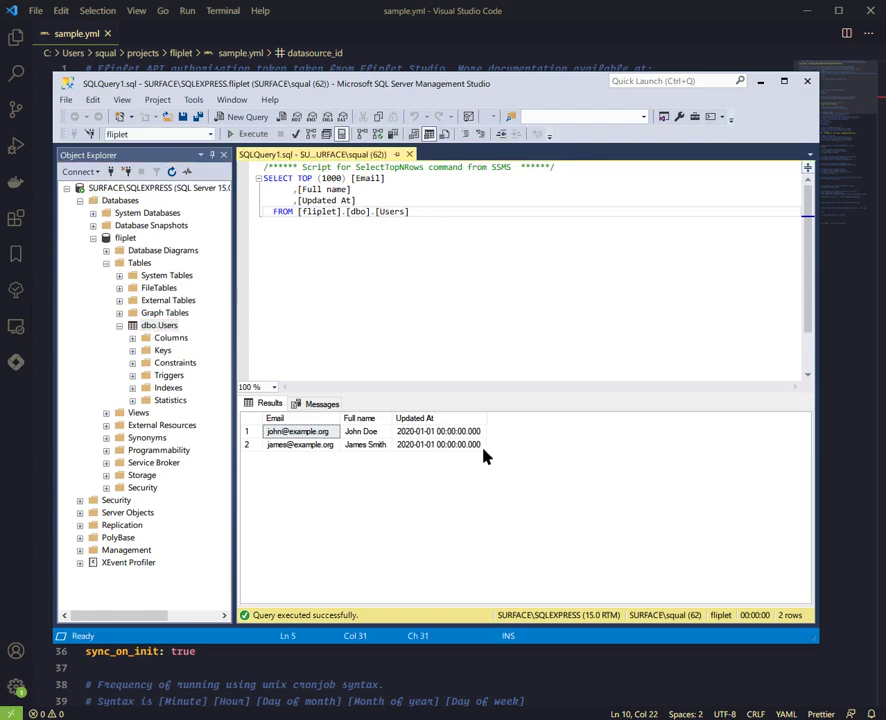
left_click(300, 445)
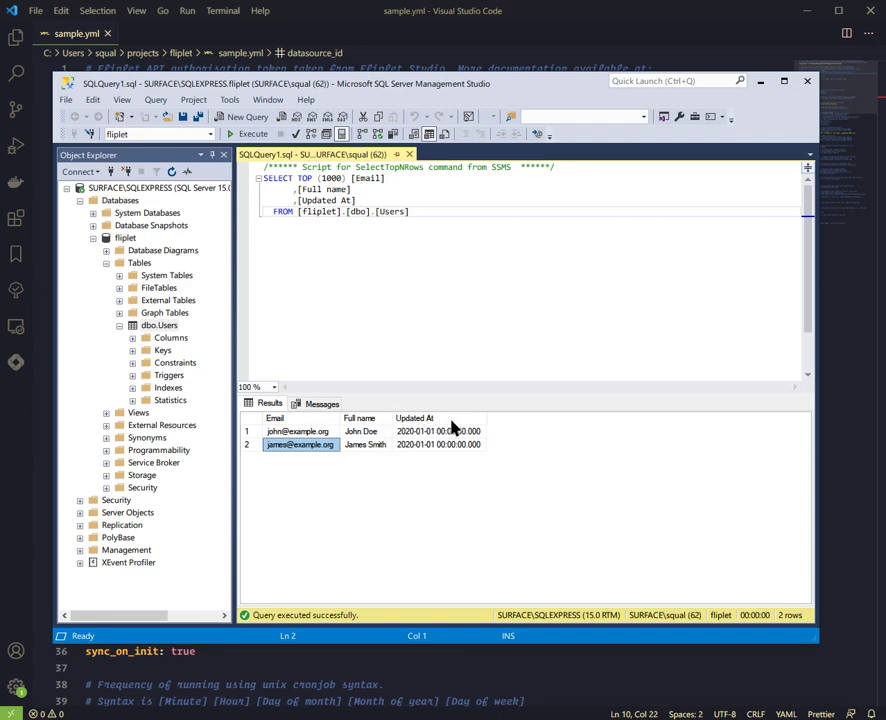
left_click(489, 231)
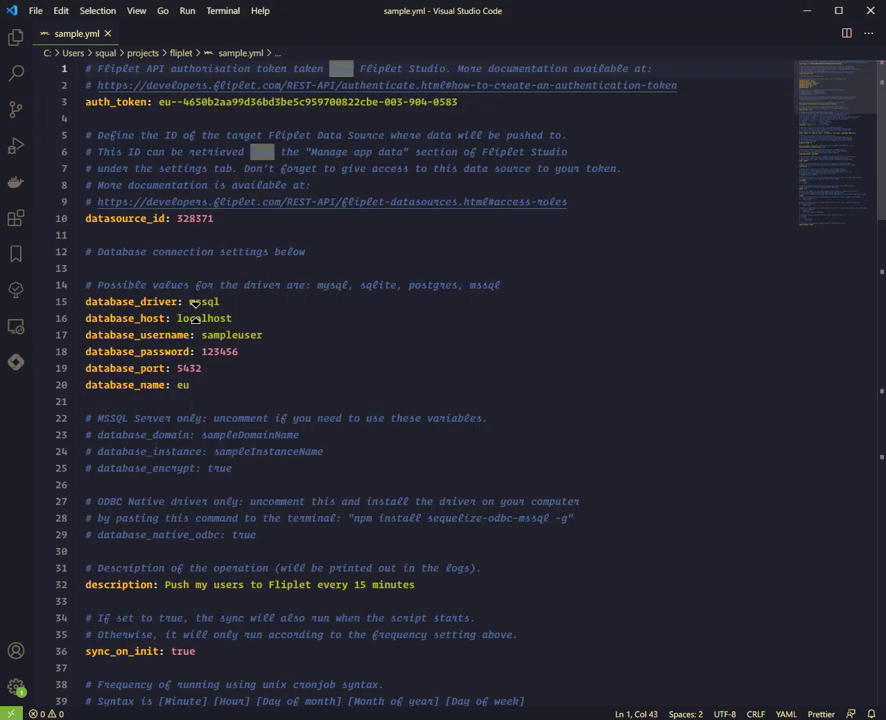
Step: Set the database host in sample.yml from localhost to SURFACE and save
double_click(192, 302)
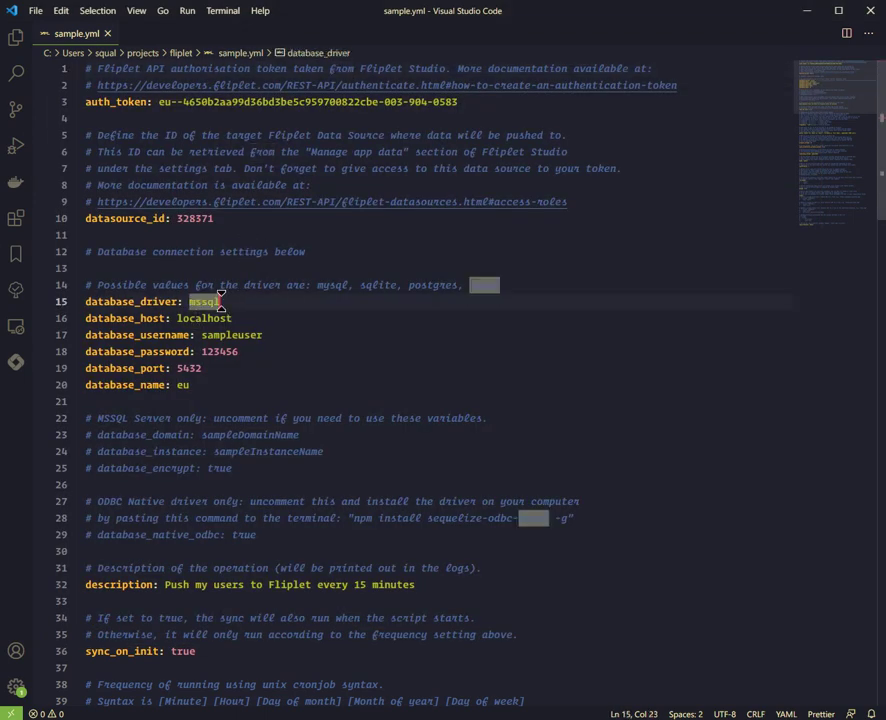
left_click_drag(203, 301, 226, 304)
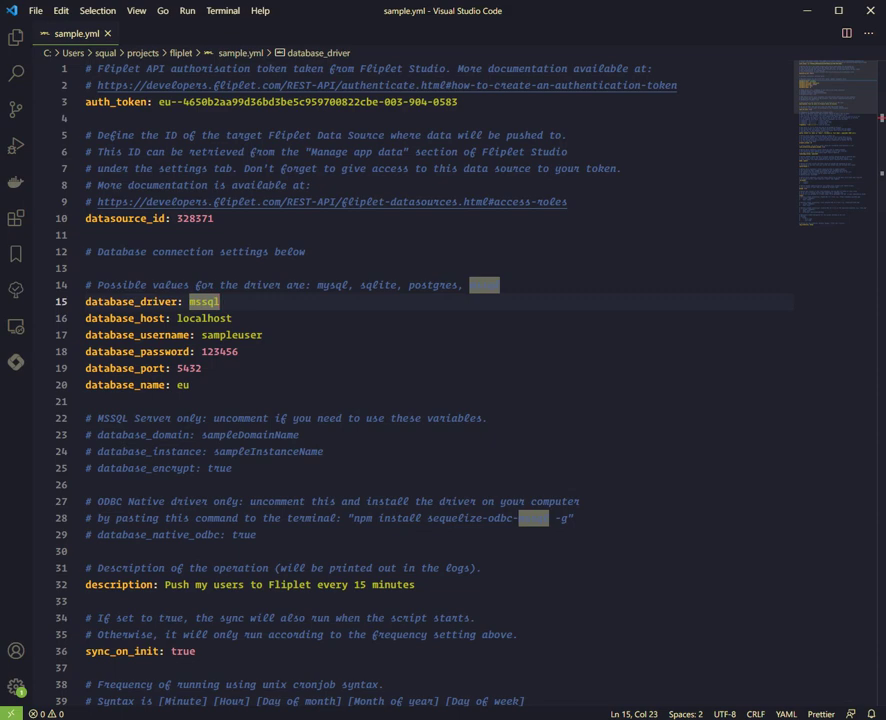
double_click(222, 318)
type("SURFACE")
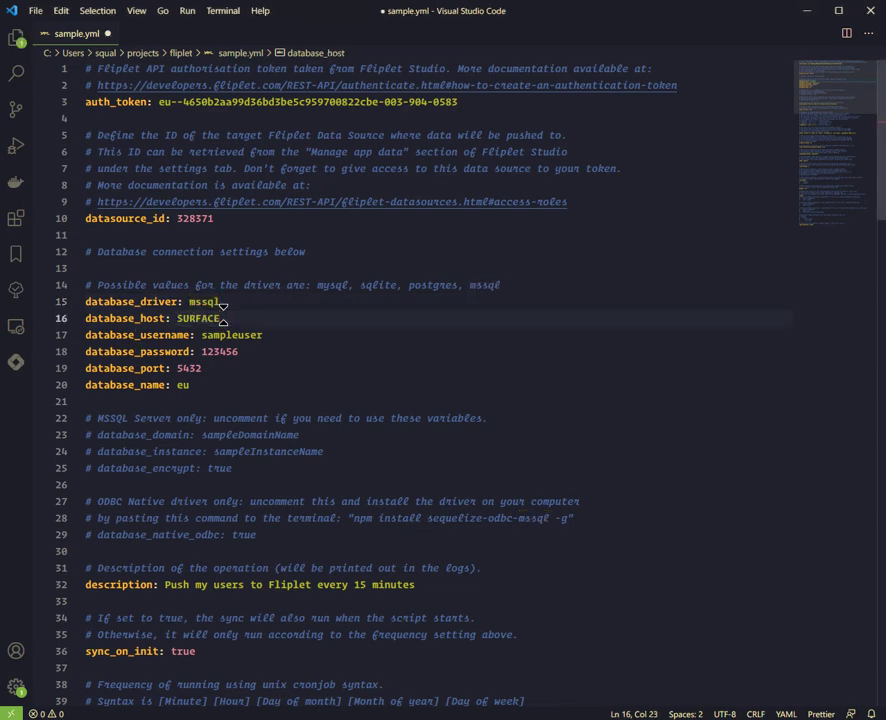
key("ctrl+s")
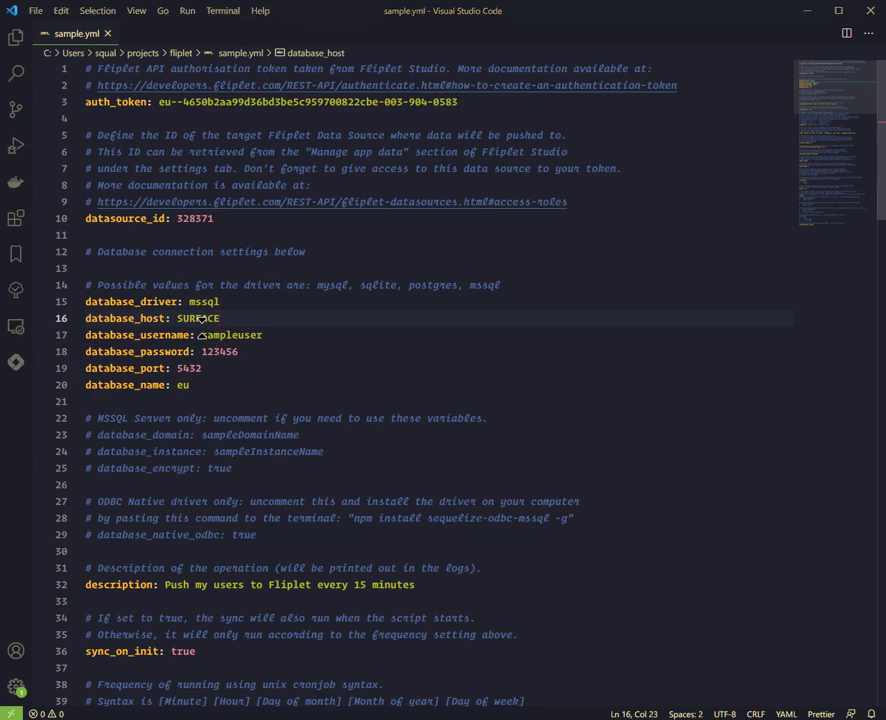
Step: Set the database username to sa and edit the database password value
double_click(236, 335)
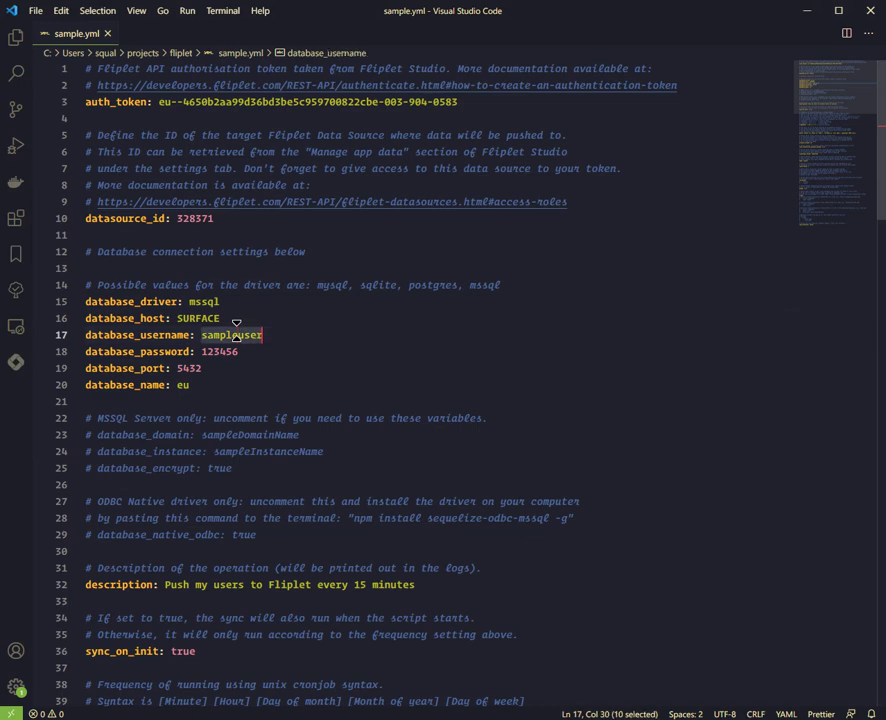
type("sa")
key("Escape")
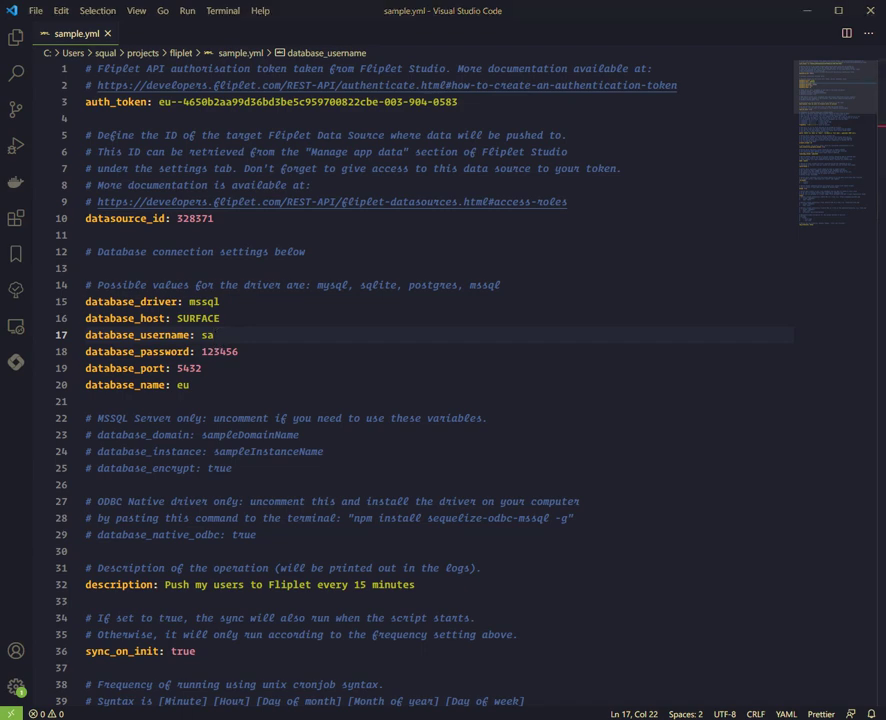
double_click(227, 350)
type("'")
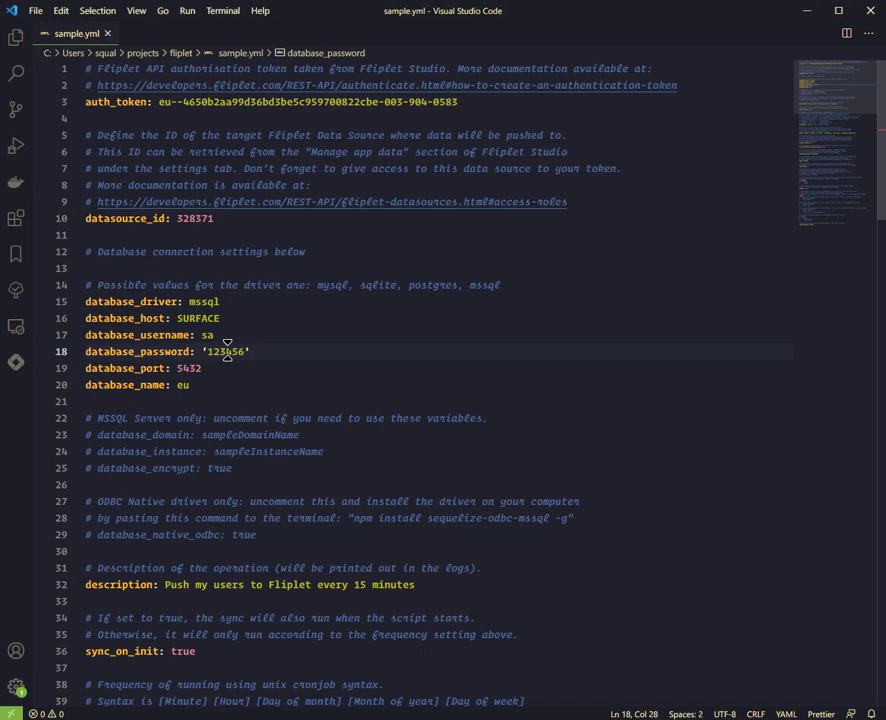
double_click(222, 337)
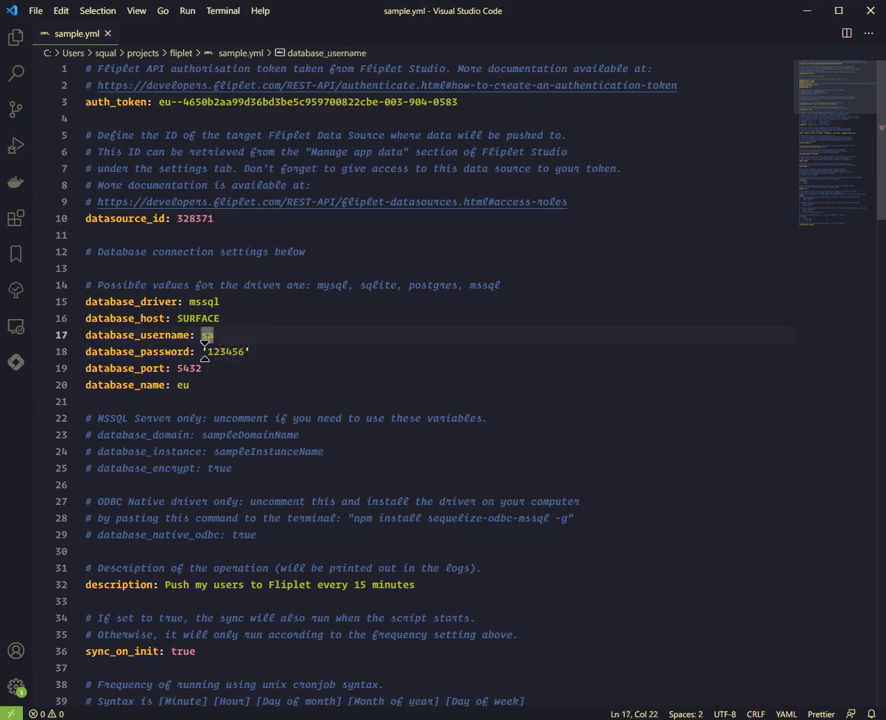
left_click(236, 352)
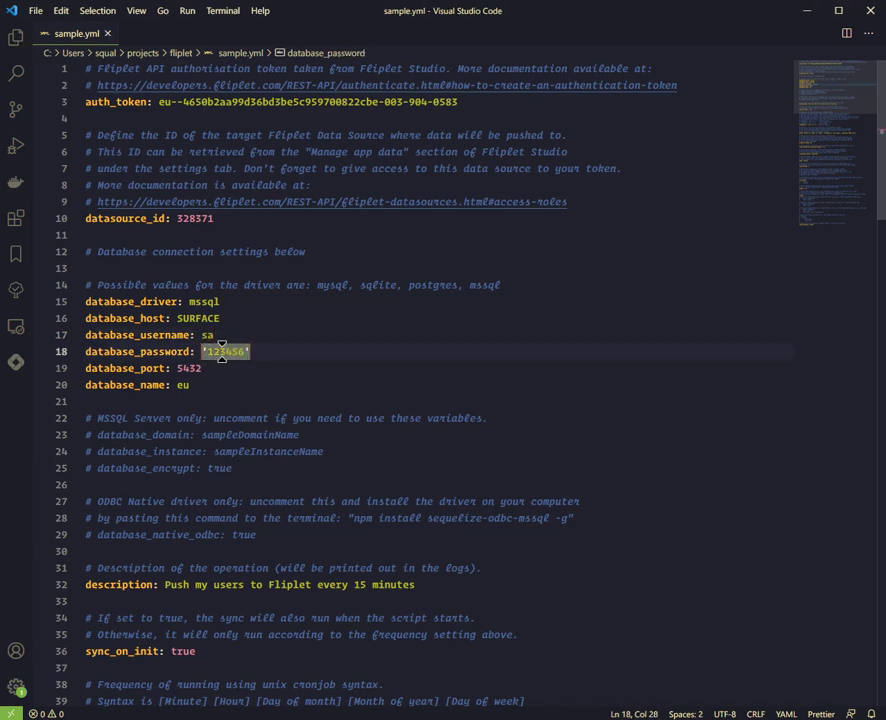
Step: Set database_port to 49953 and save sample.yml
double_click(231, 370)
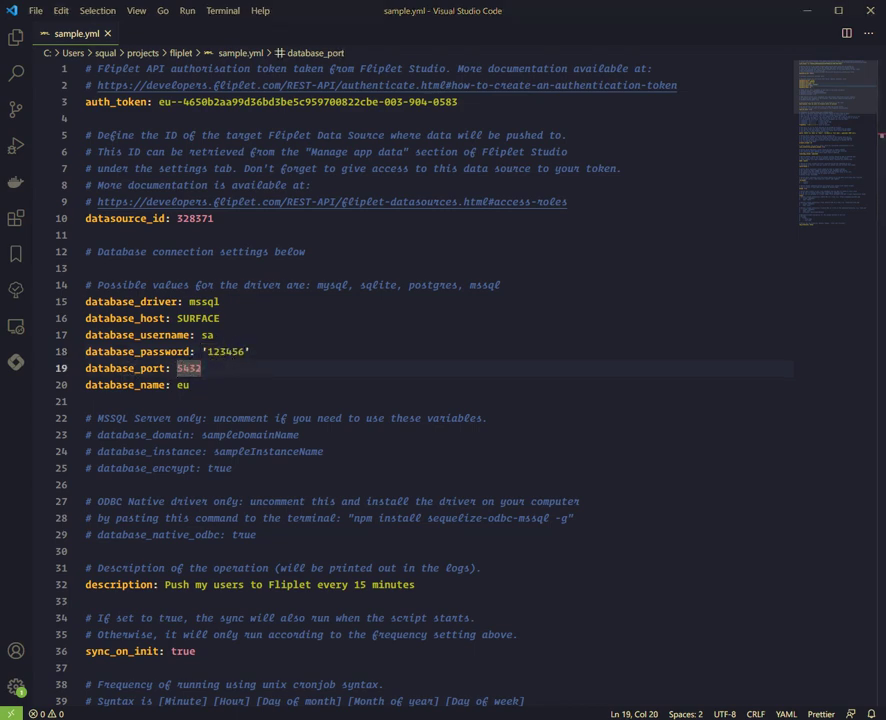
type("49953")
key("ctrl+s")
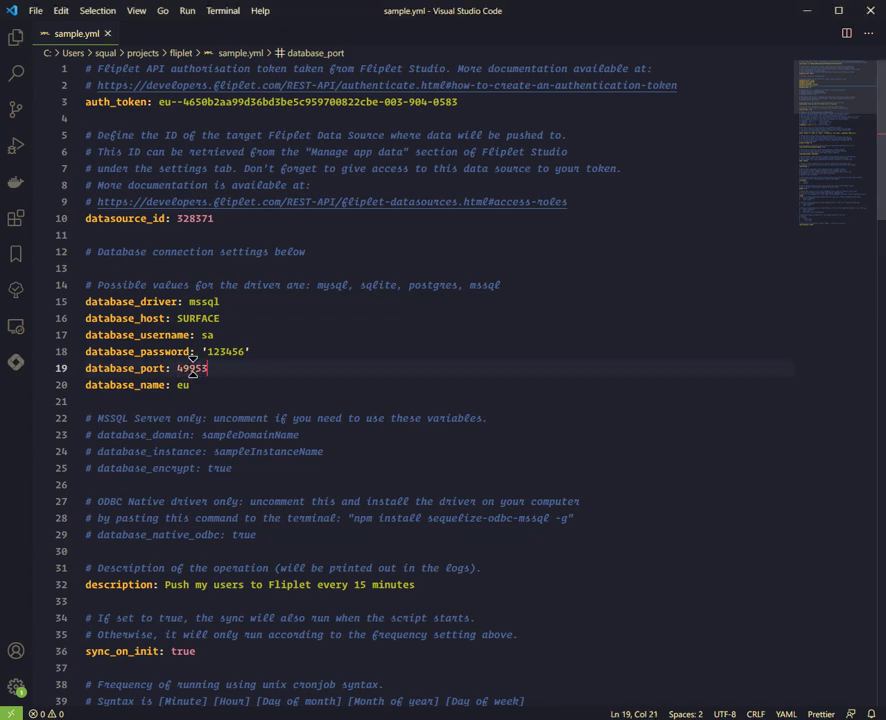
Step: Select the database_name value and check the database name in SSMS
left_click(228, 388)
double_click(182, 385)
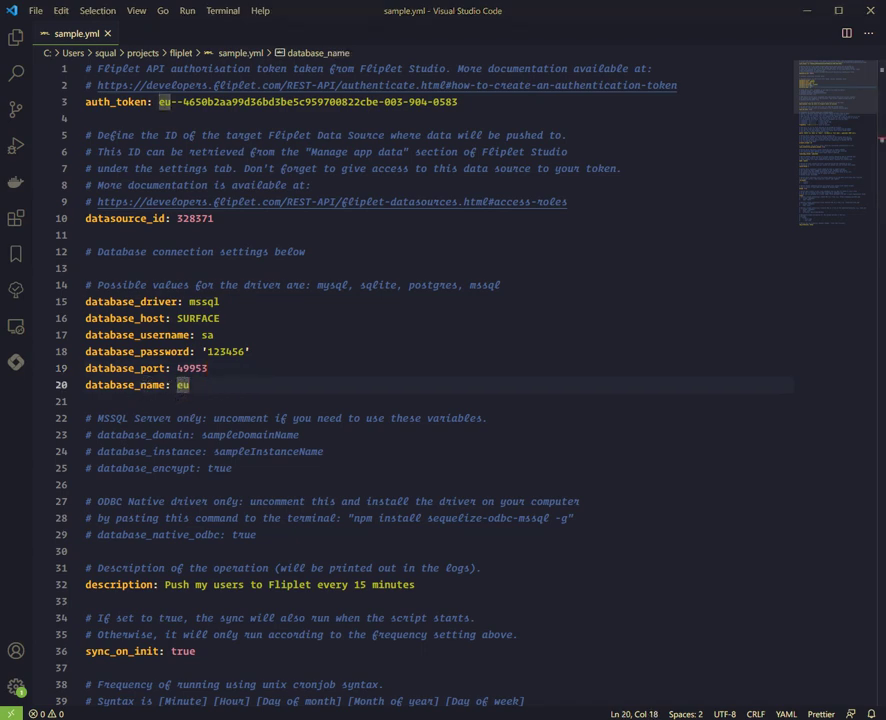
key("alt+Tab")
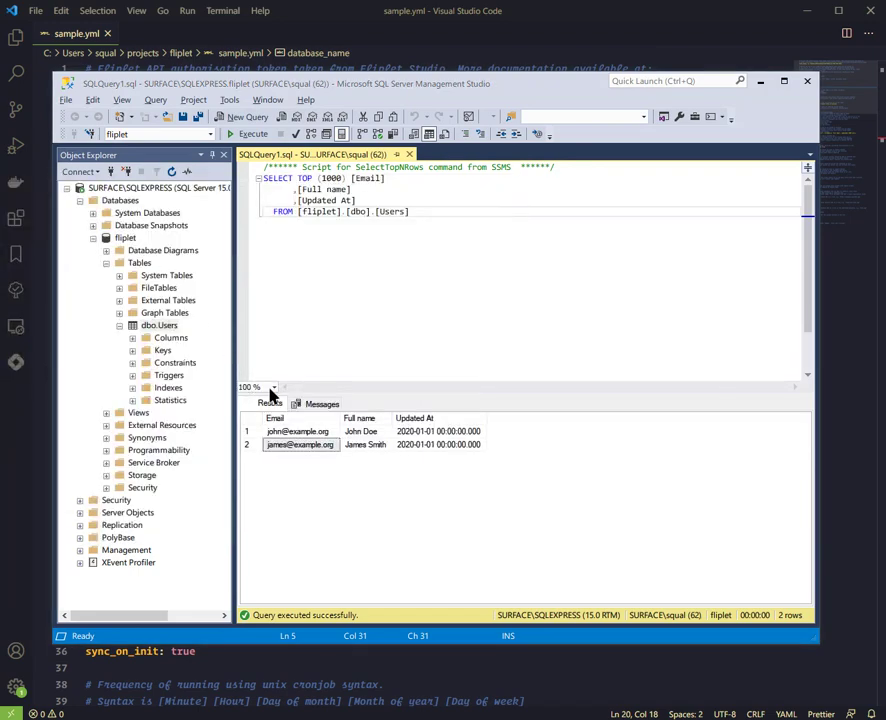
key("alt+Tab")
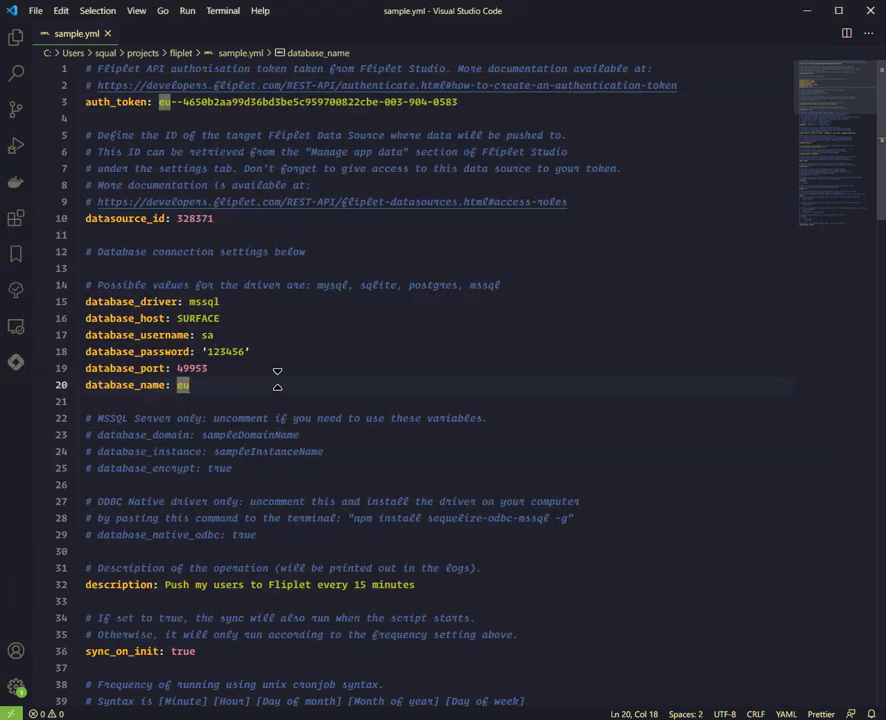
Step: Set database_name to fliplet and save sample.yml
type("flipl")
key("ctrl+shift+Left")
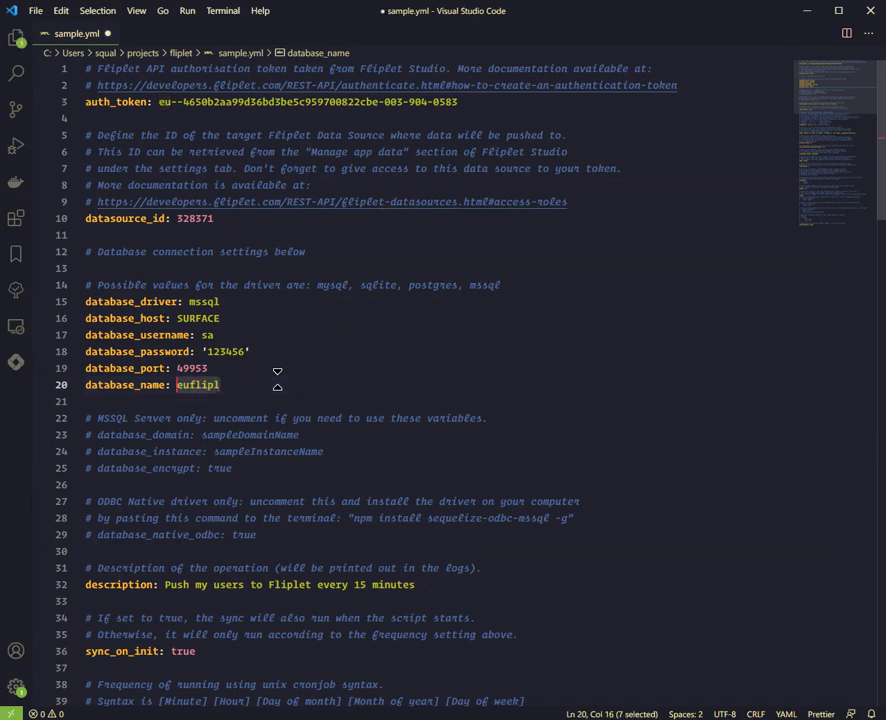
type("fliplet")
key("ctrl+s")
key("Escape")
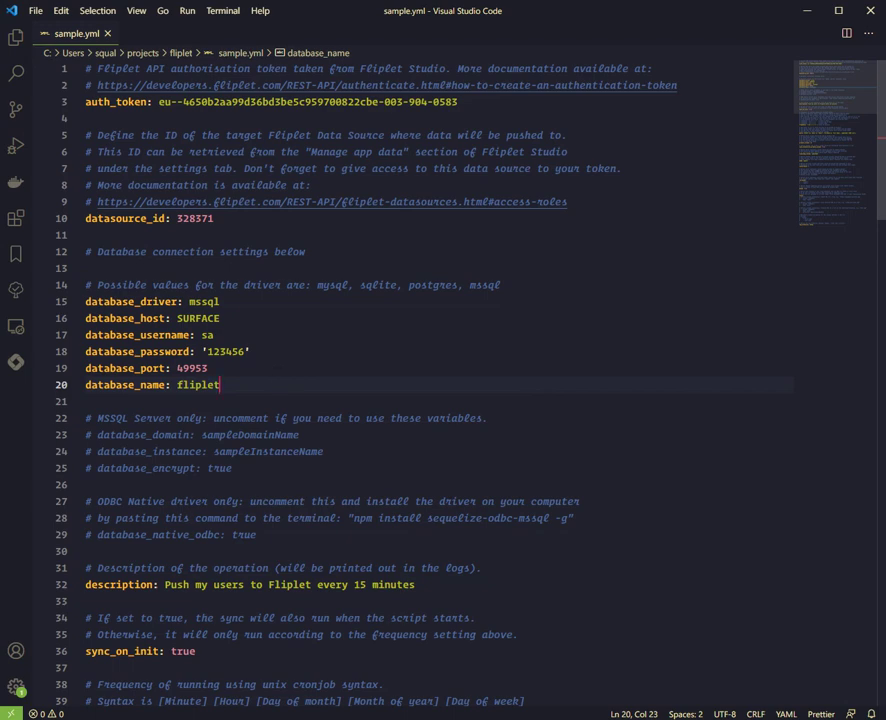
Step: Uncomment database_instance, set it to SQLEXPRESS, and save
scroll(346, 413, "down", 1)
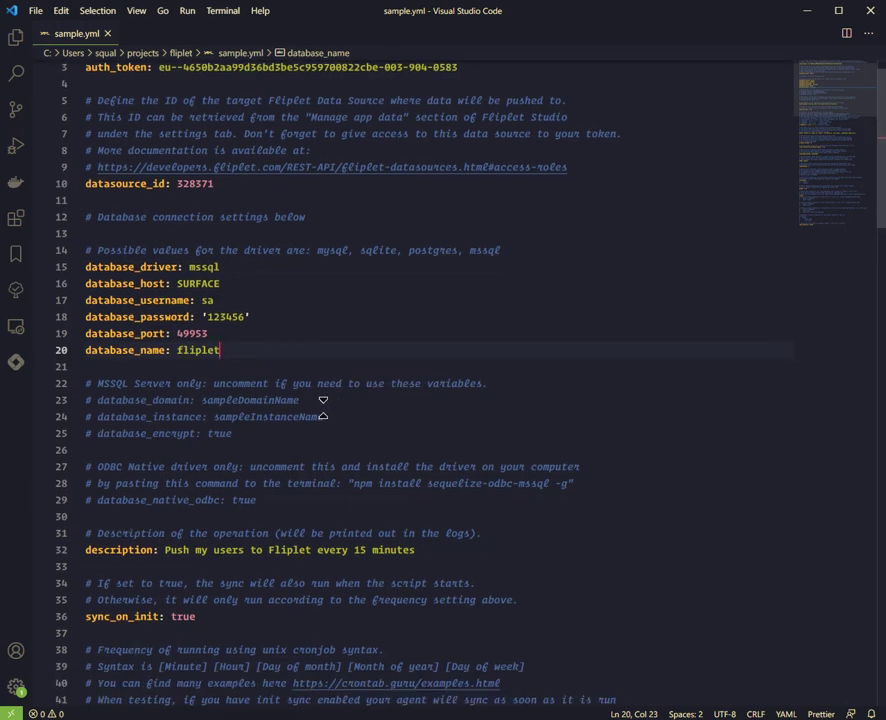
double_click(98, 416)
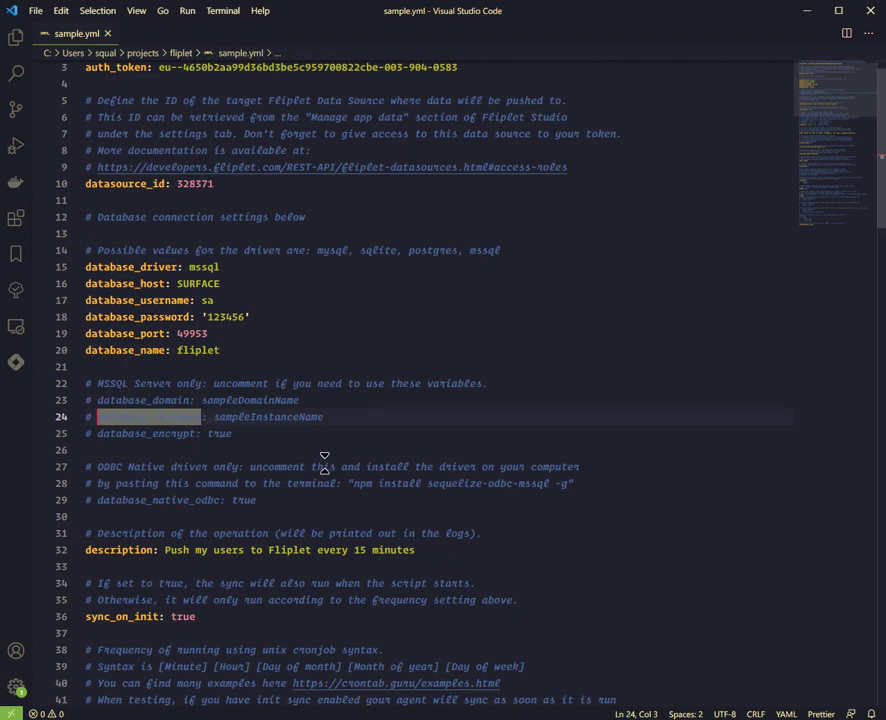
key("BackSpace")
key("BackSpace")
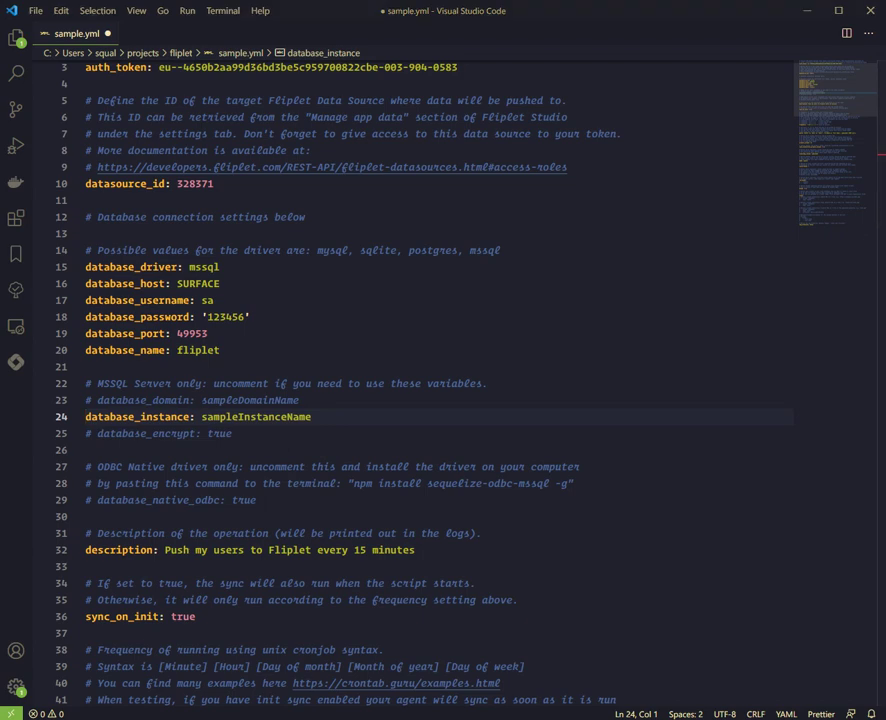
double_click(266, 416)
type("SQLEXPRESS")
key("ctrl+s")
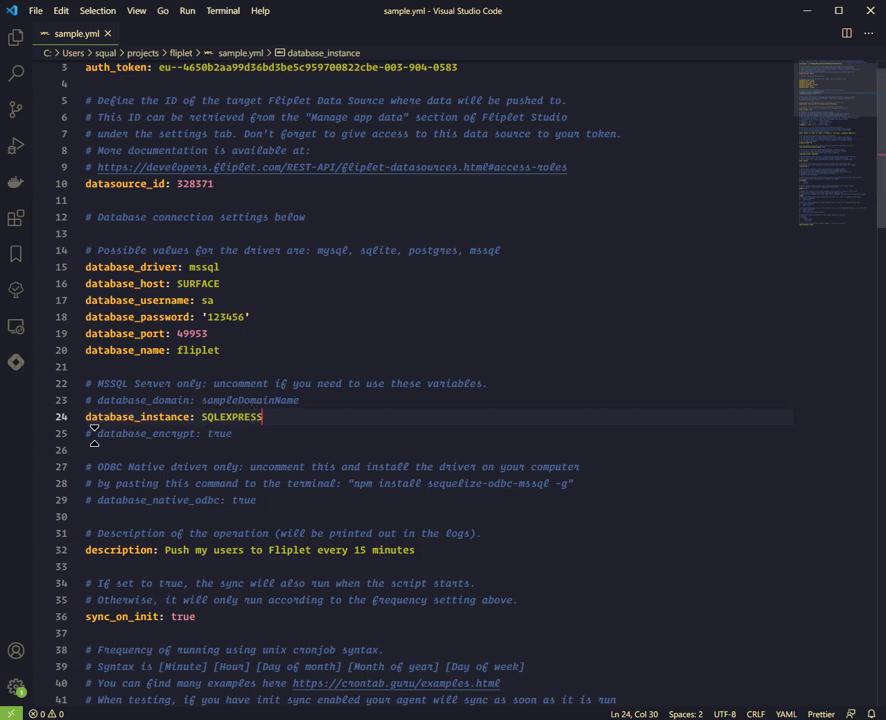
Step: Uncomment the database_encrypt: true setting
double_click(98, 433)
key("ctrl+slash")
double_click(247, 438)
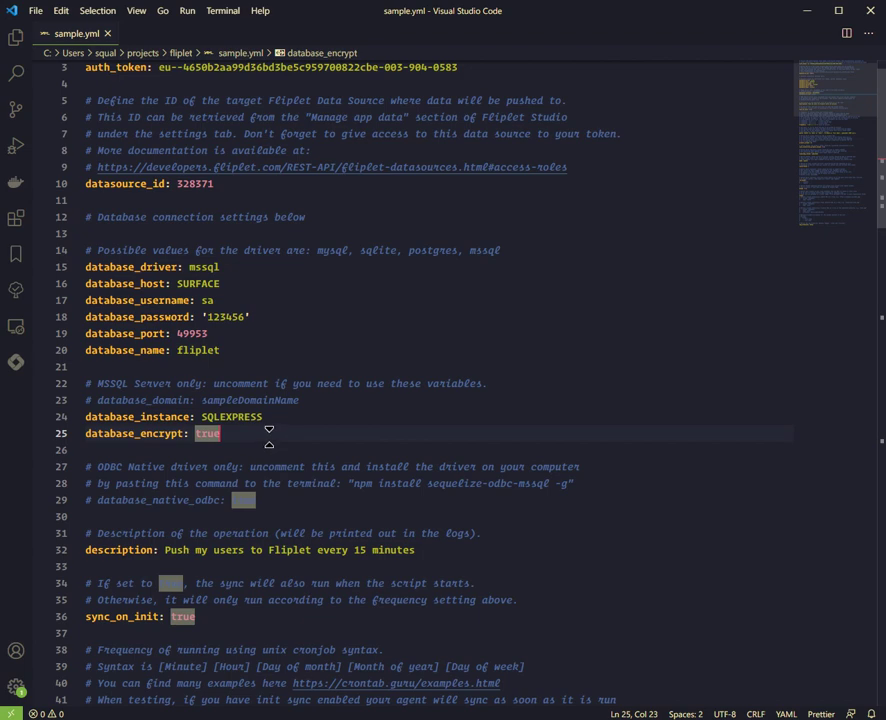
scroll(270, 435, "down", 2)
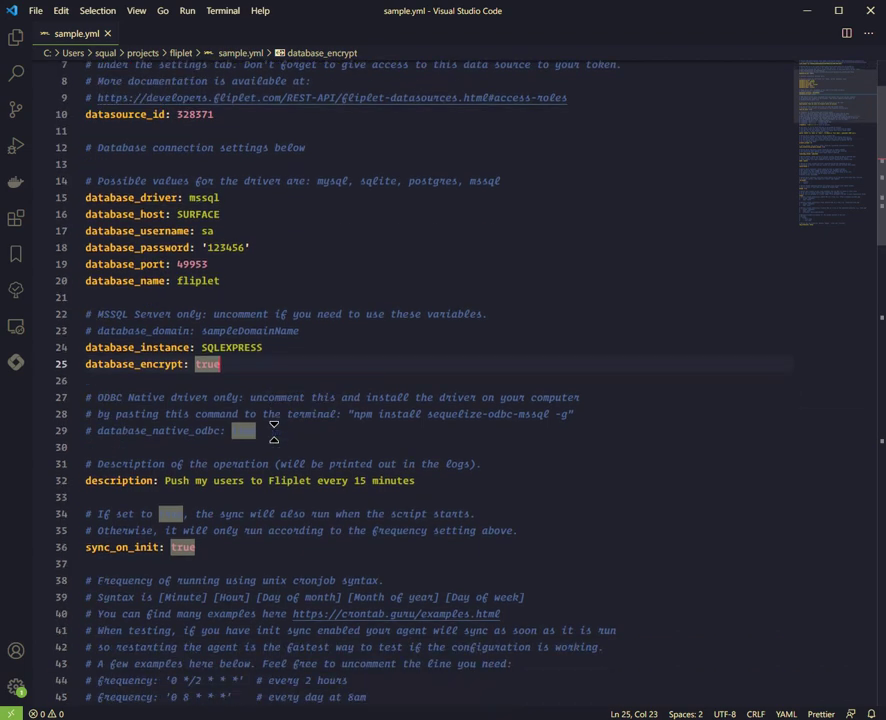
scroll(270, 425, "down", 2)
scroll(262, 425, "down", 1)
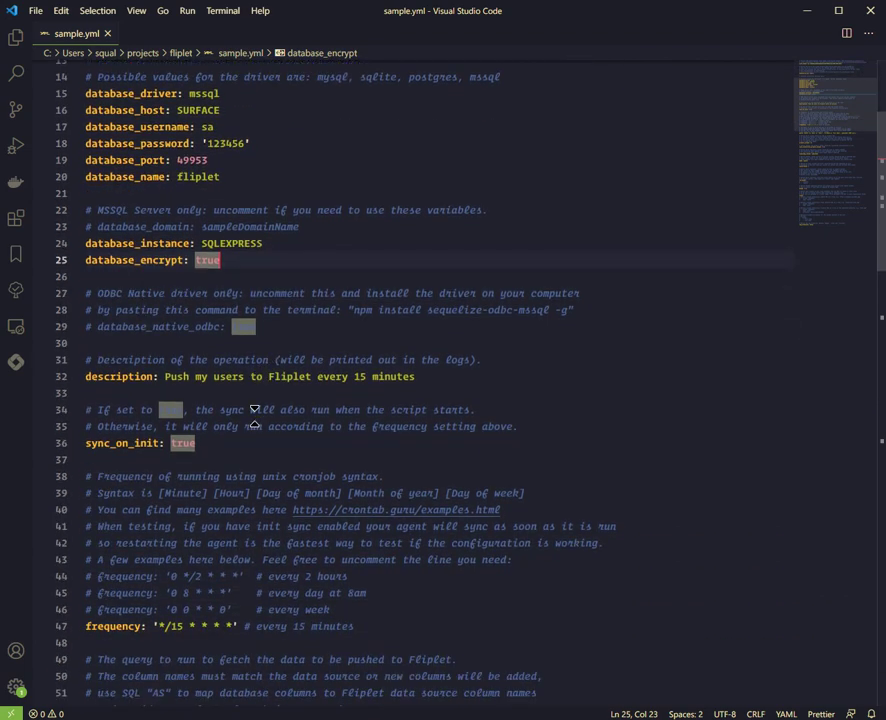
left_click(229, 393)
scroll(232, 392, "down", 2)
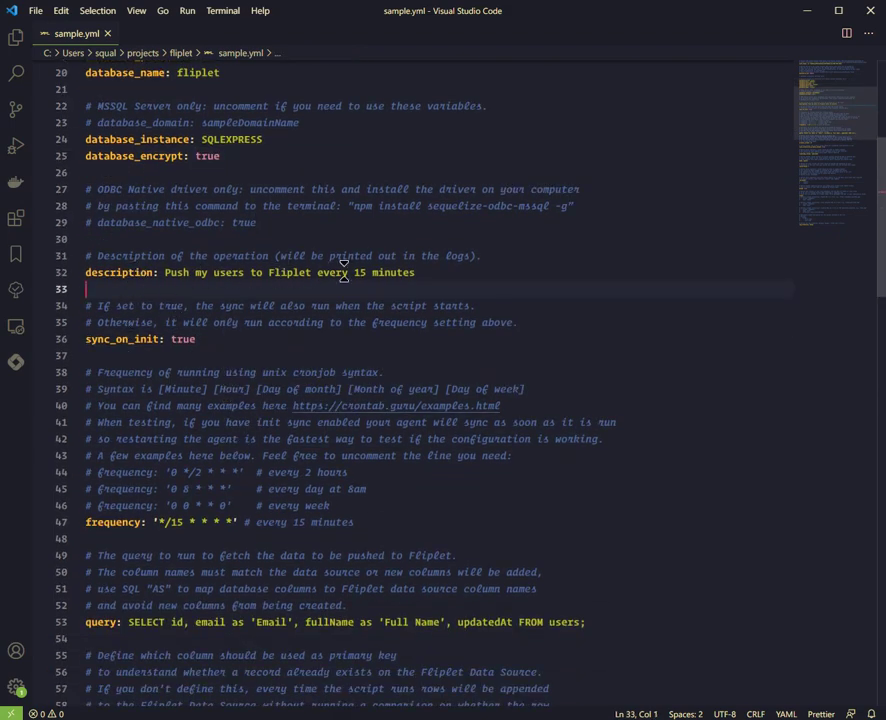
scroll(391, 275, "down", 1)
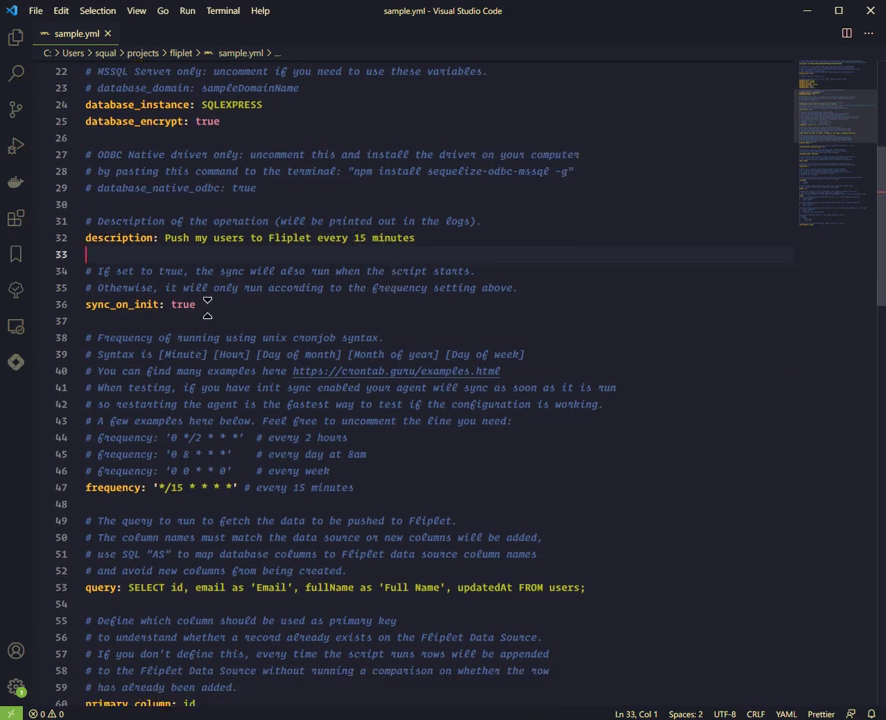
left_click(60, 304)
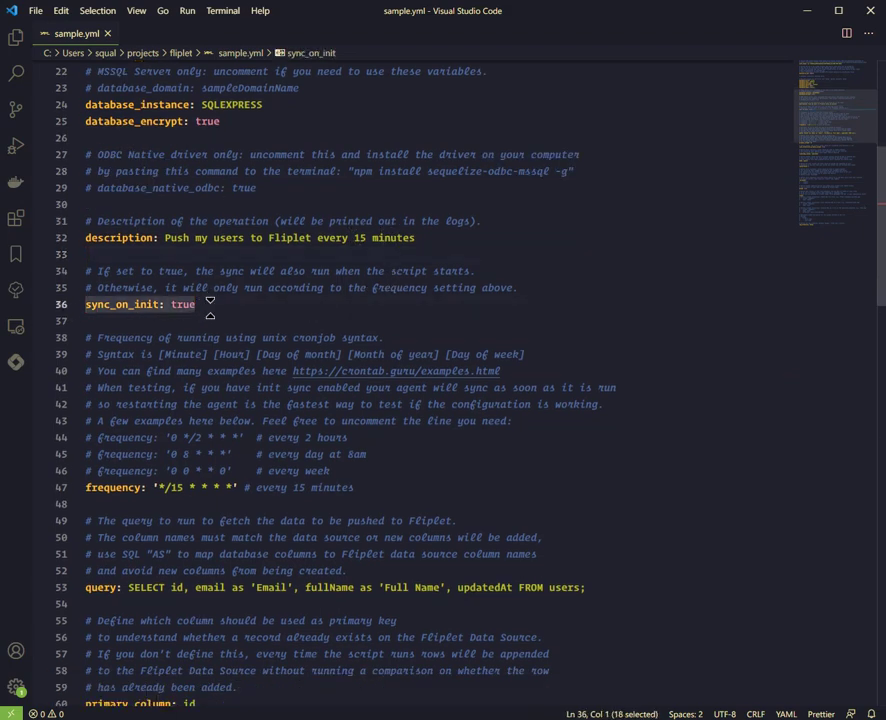
double_click(212, 302)
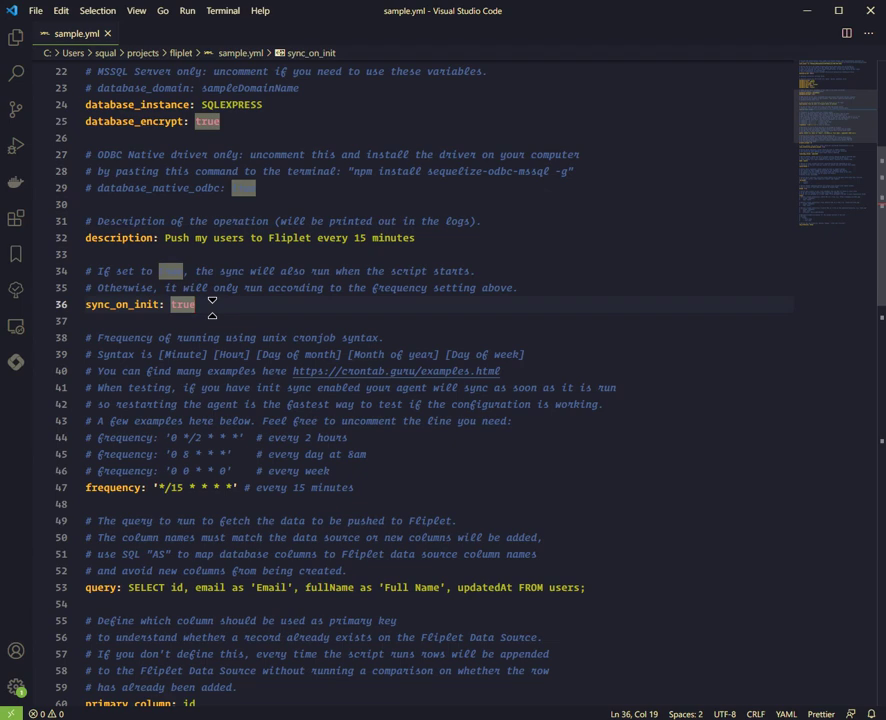
scroll(212, 302, "down", 2)
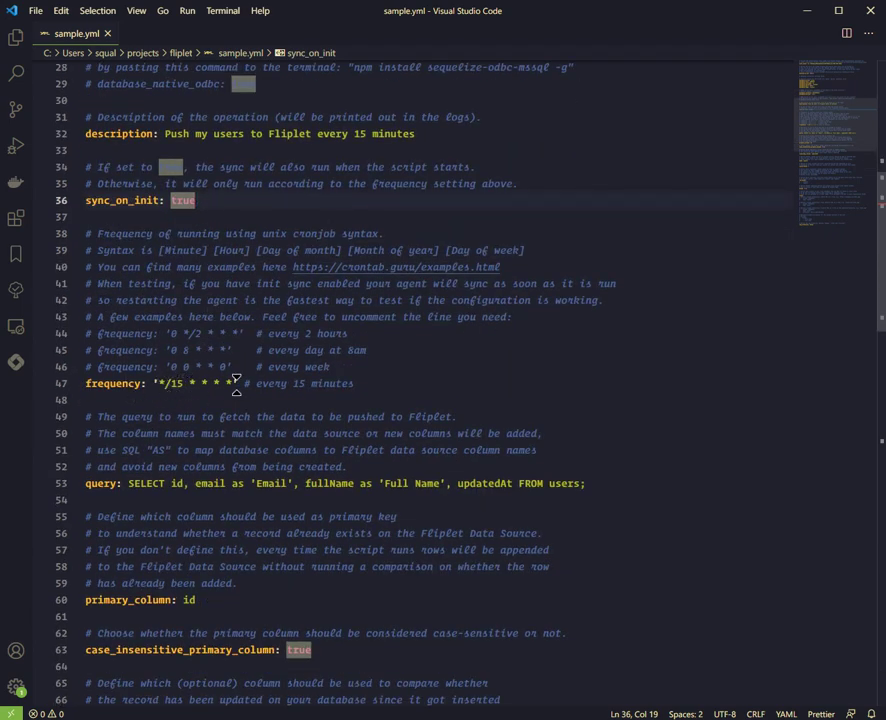
scroll(166, 387, "down", 2)
Step: Replace the sample query on line 53 with SELECT Email, "Full name", "Updated at" from Users;
left_click(273, 414)
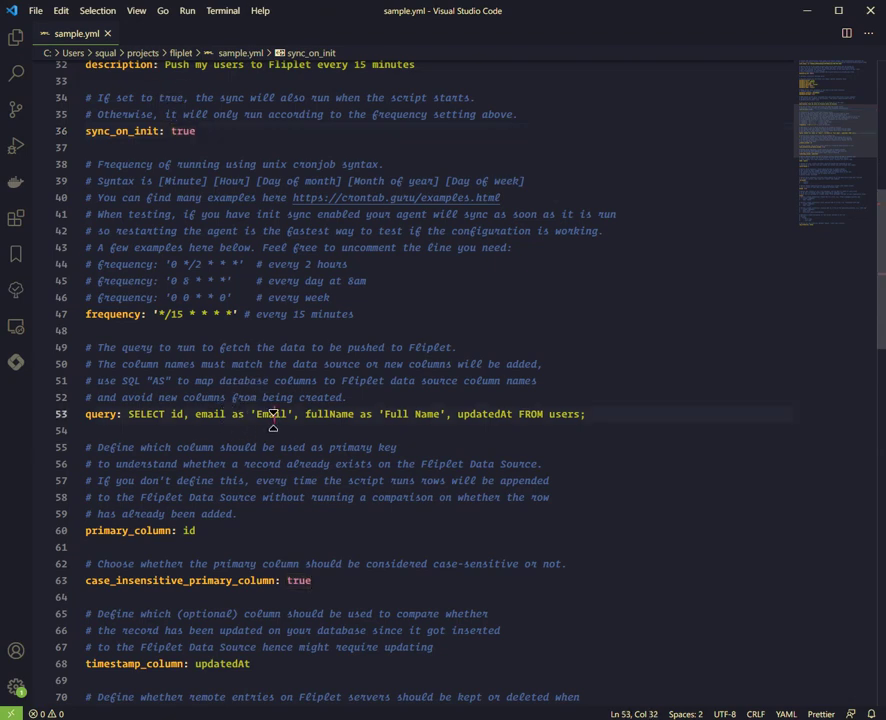
left_click(591, 414)
key("Down")
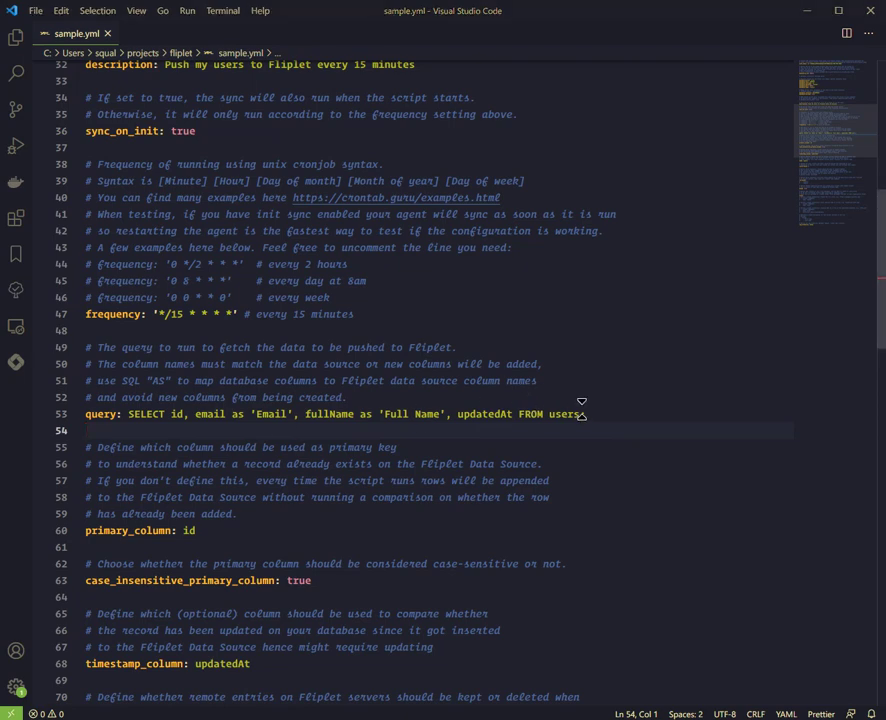
left_click_drag(590, 414, 130, 414)
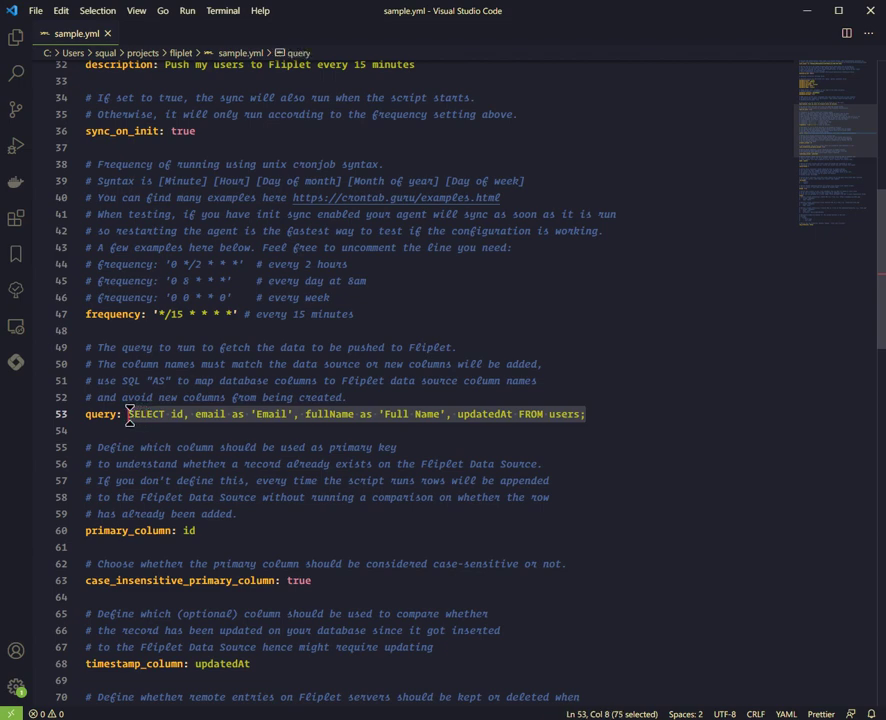
type("ELECT Email, \"Full name\", \"Updated at\" from Users;")
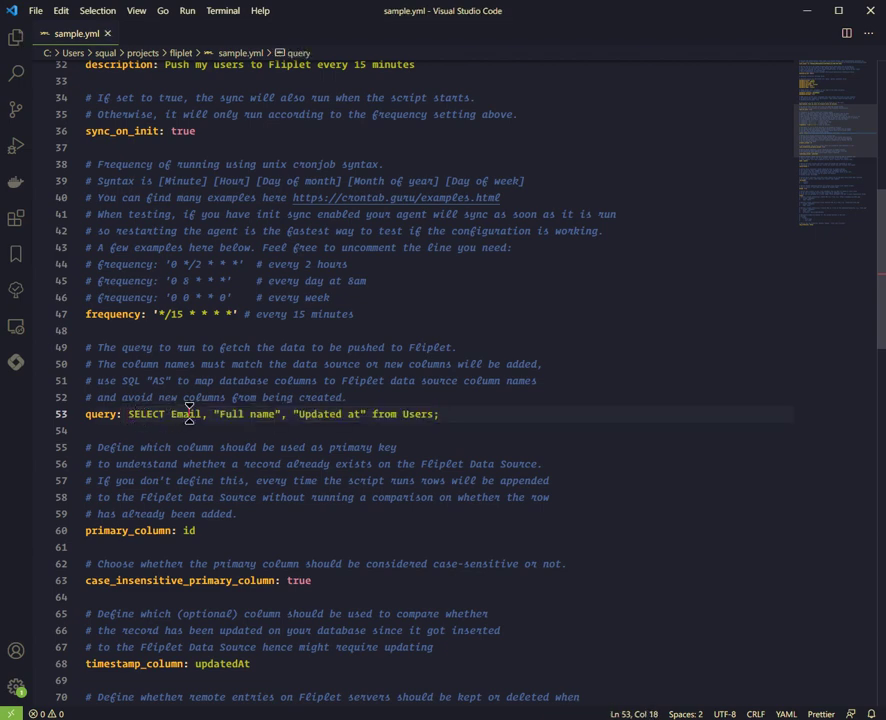
double_click(186, 414)
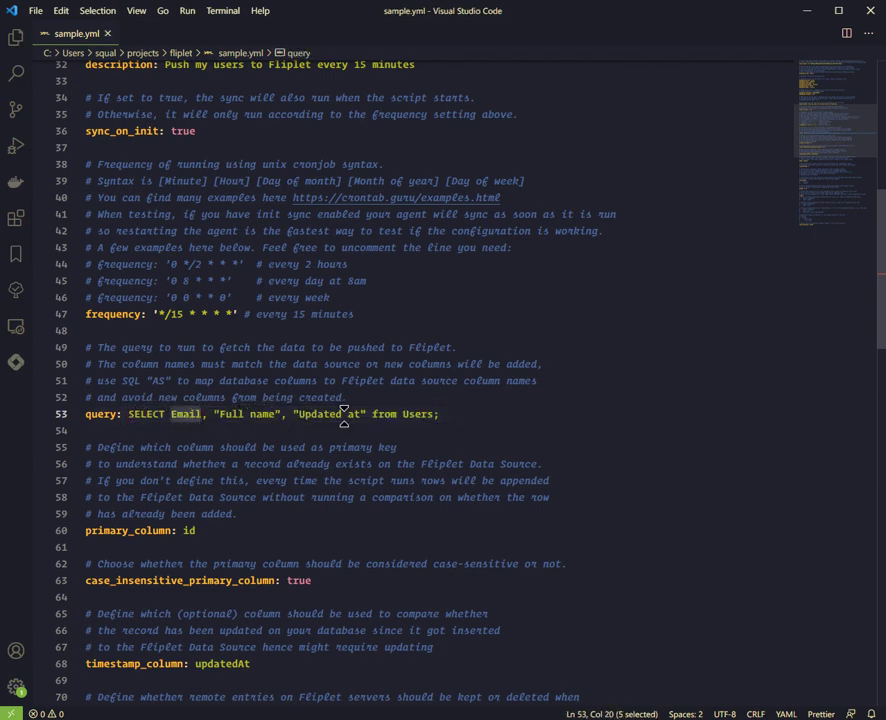
left_click_drag(292, 414, 366, 414)
key("ctrl+c")
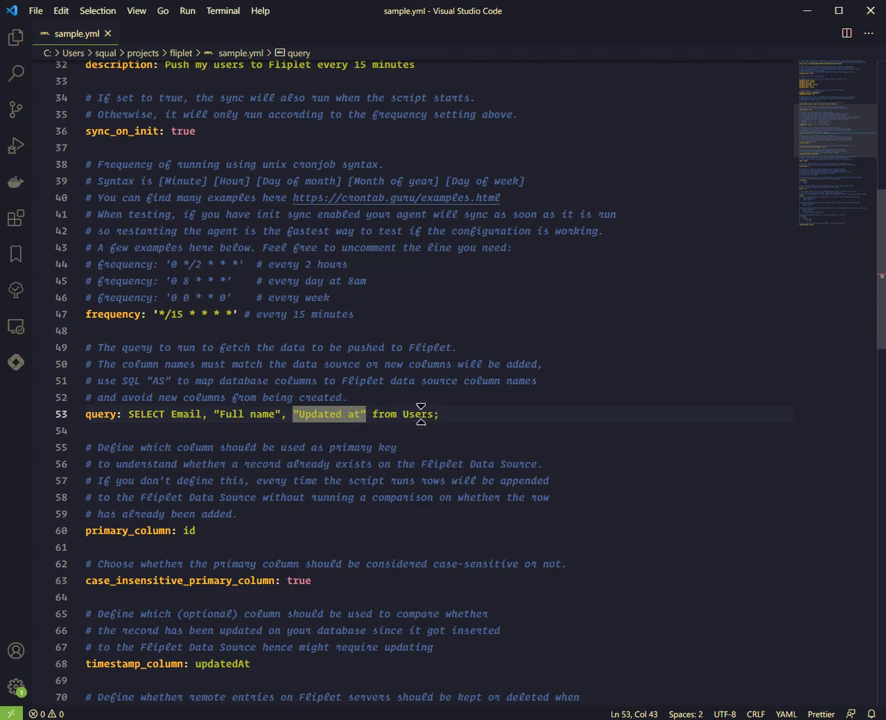
left_click_drag(443, 414, 128, 414)
scroll(230, 455, "down", 2)
double_click(189, 461)
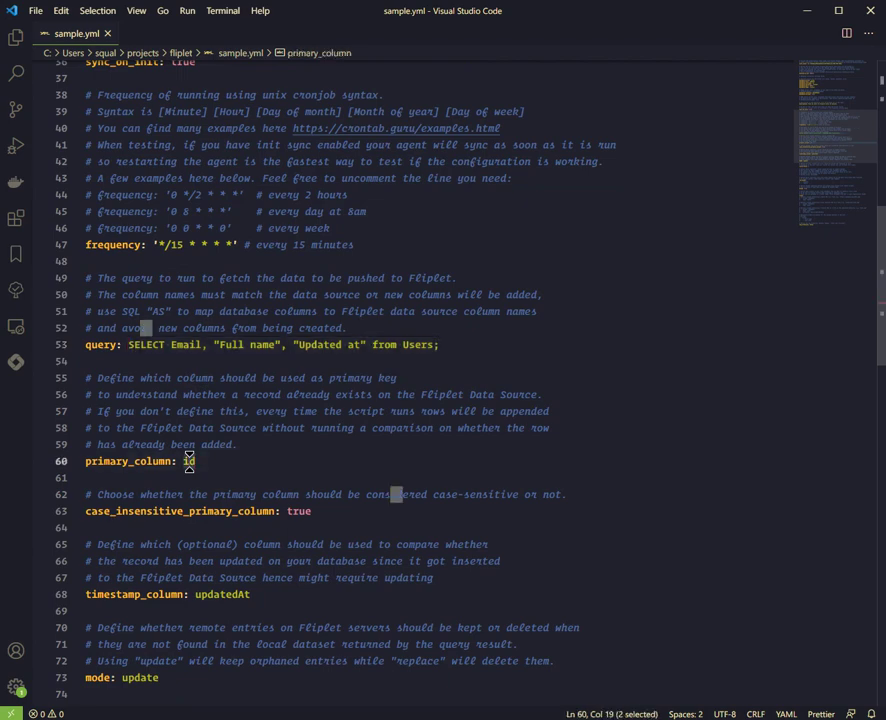
type("Email")
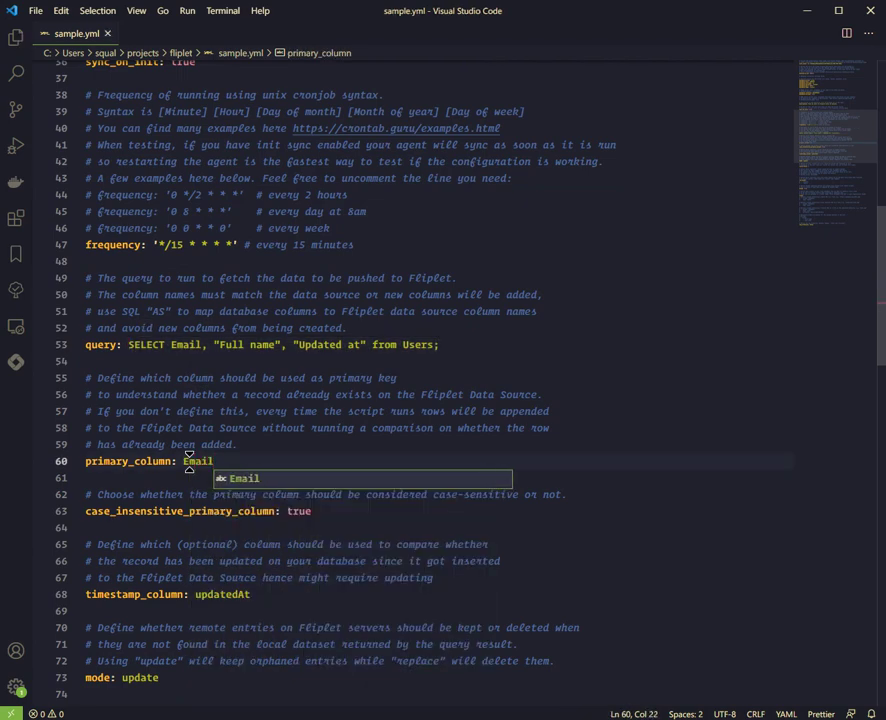
key("Escape")
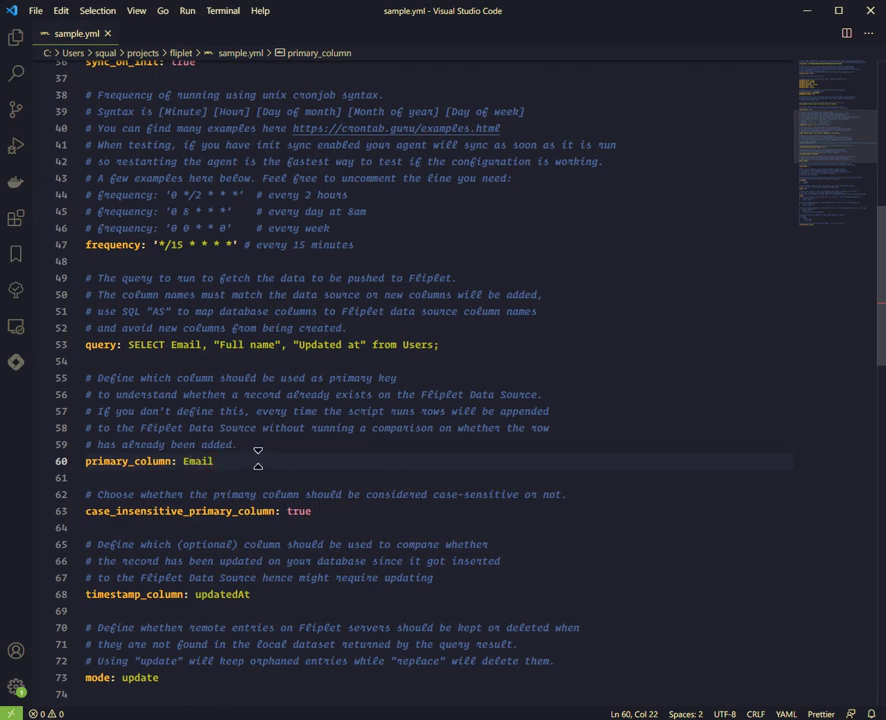
scroll(238, 463, "down", 1)
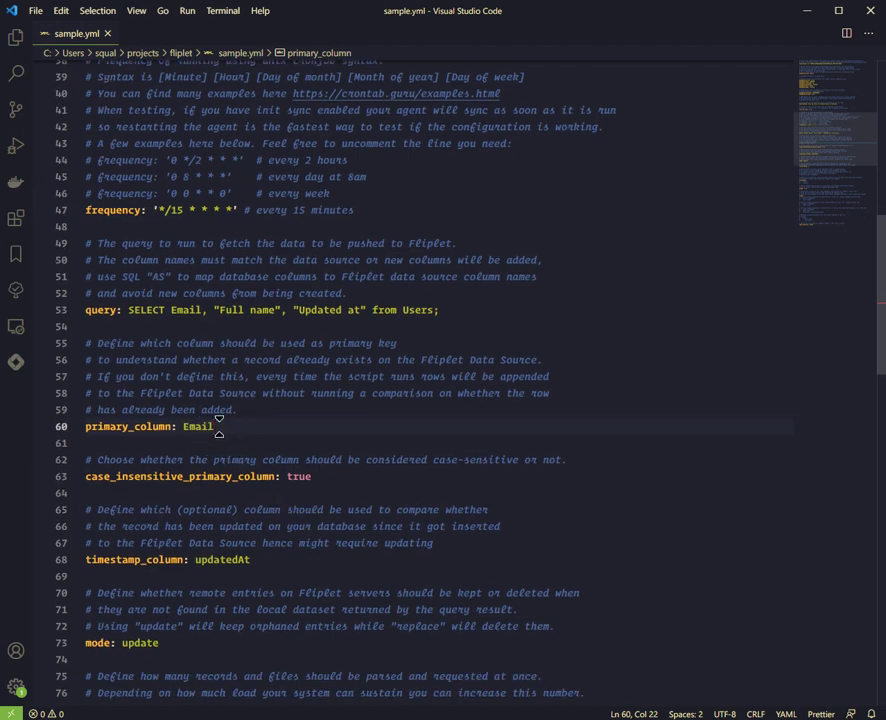
scroll(251, 408, "down", 1)
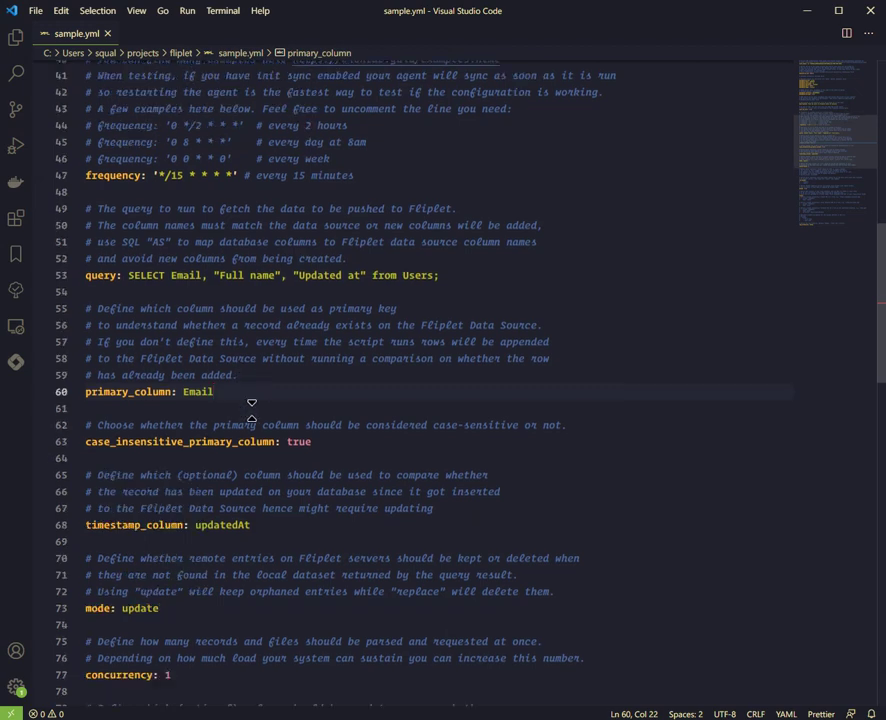
scroll(205, 392, "down", 2)
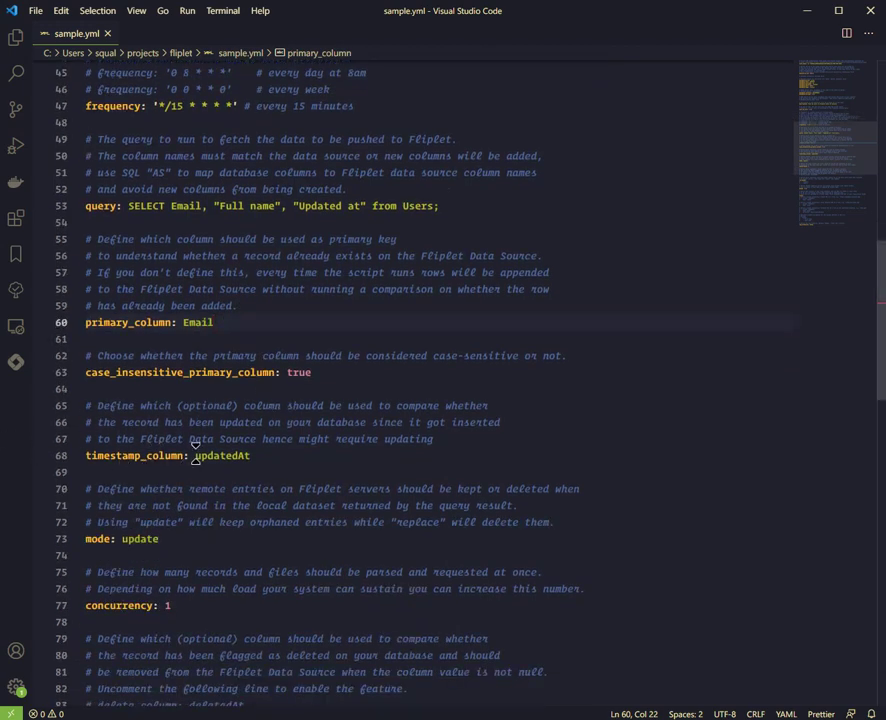
Step: Change timestamp_column on line 68 from updatedAt to Updated at and save sample.yml
double_click(133, 455)
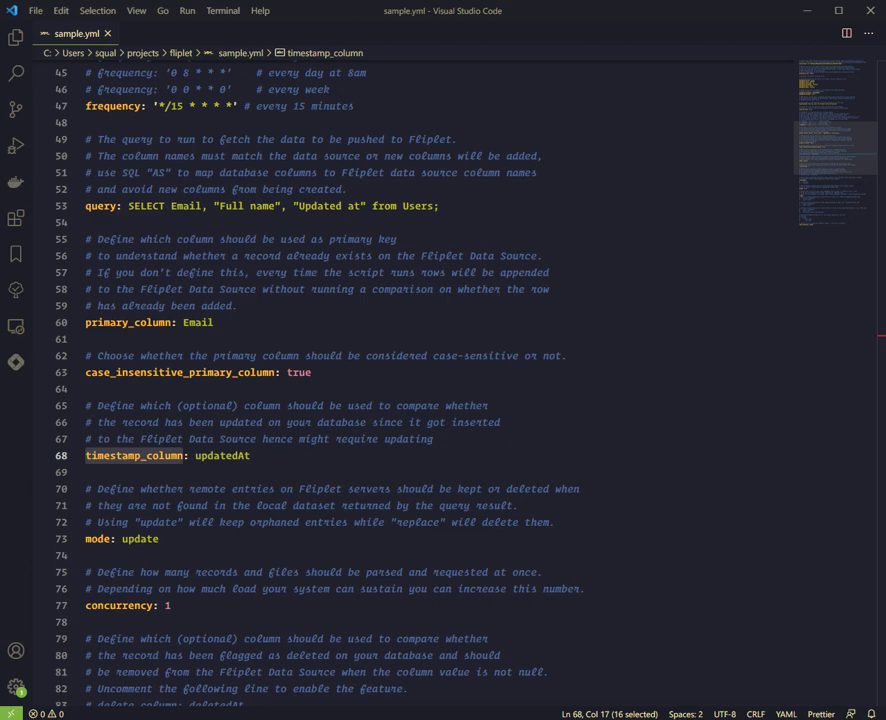
double_click(227, 456)
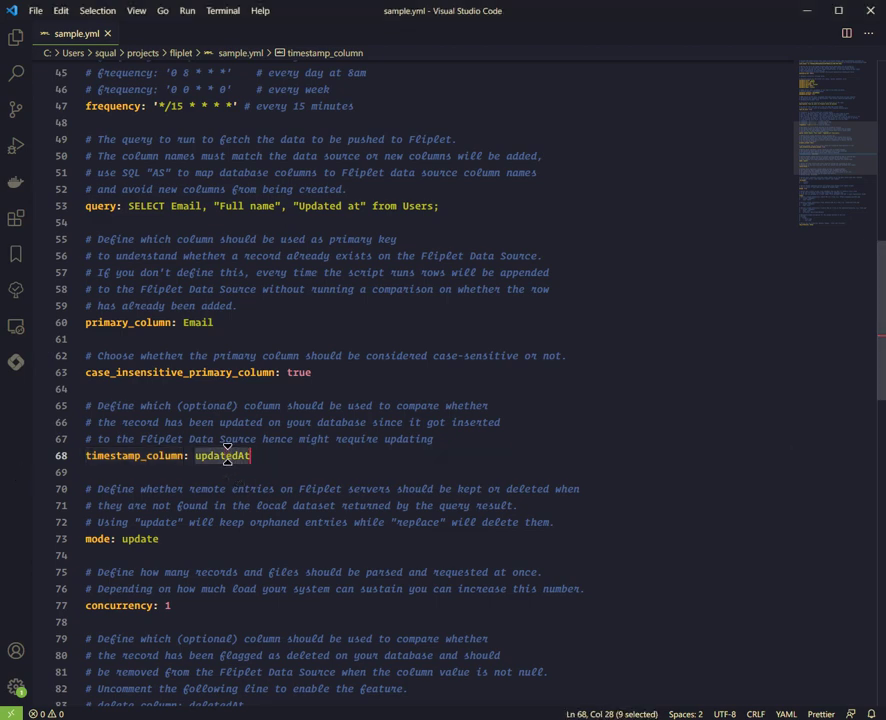
key("ctrl+v")
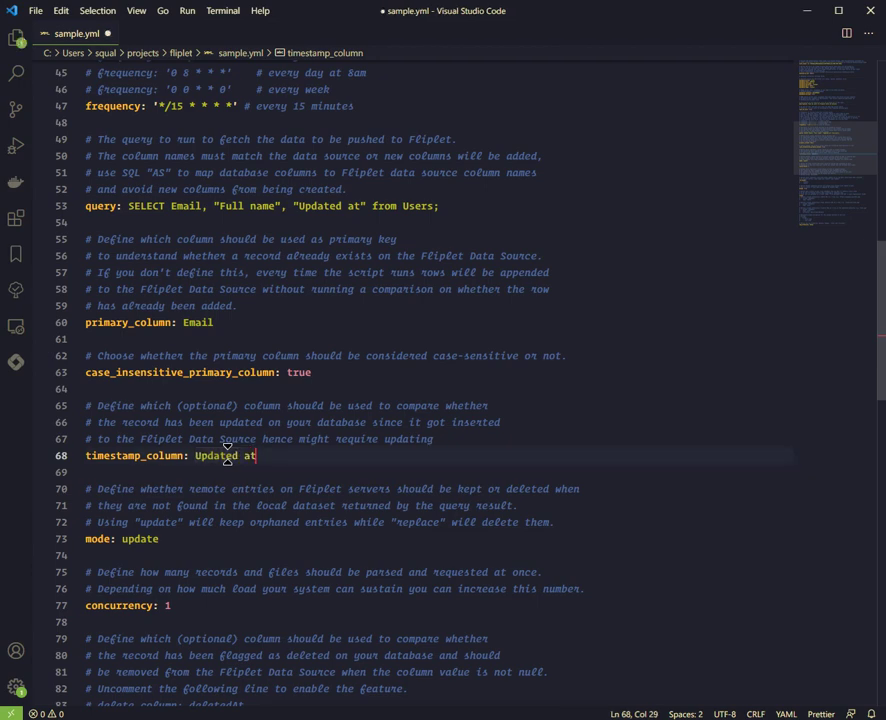
key("ctrl+s")
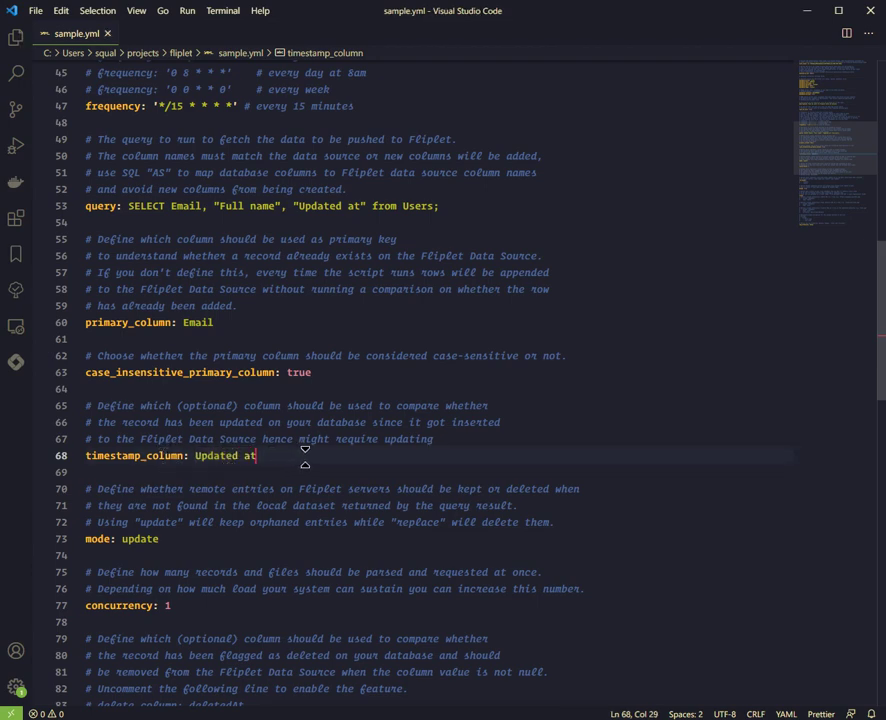
left_click_drag(289, 450, 85, 457)
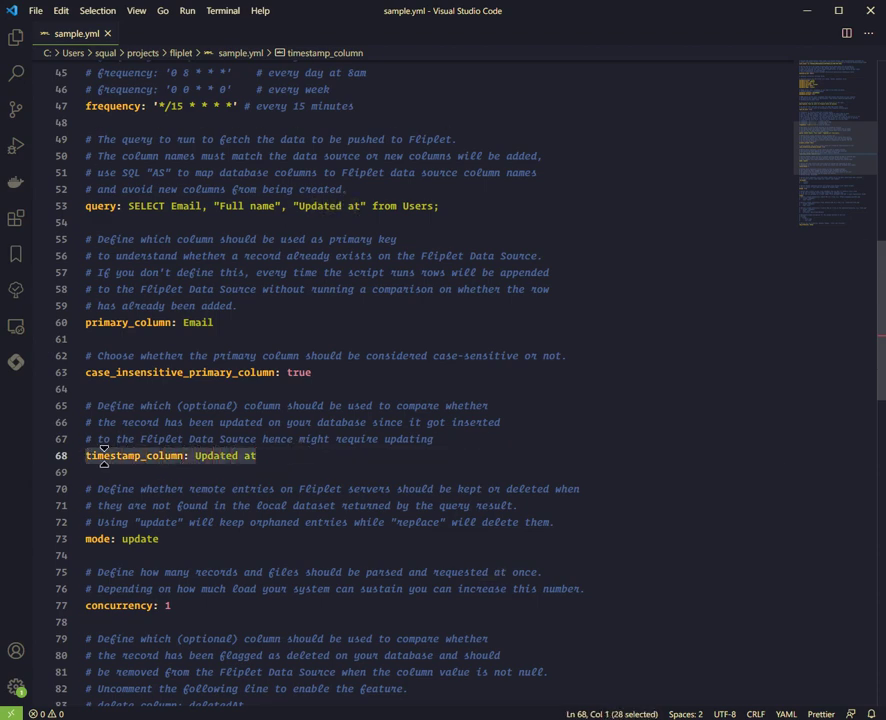
left_click(296, 456)
left_click_drag(306, 456, 116, 456)
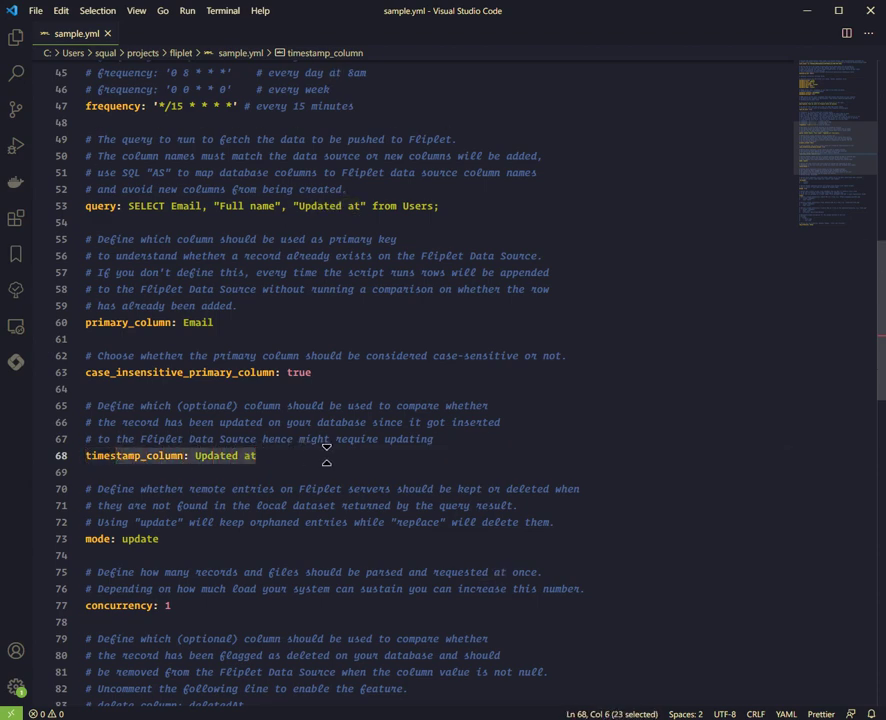
left_click(326, 455)
scroll(327, 455, "down", 2)
scroll(327, 455, "down", 1)
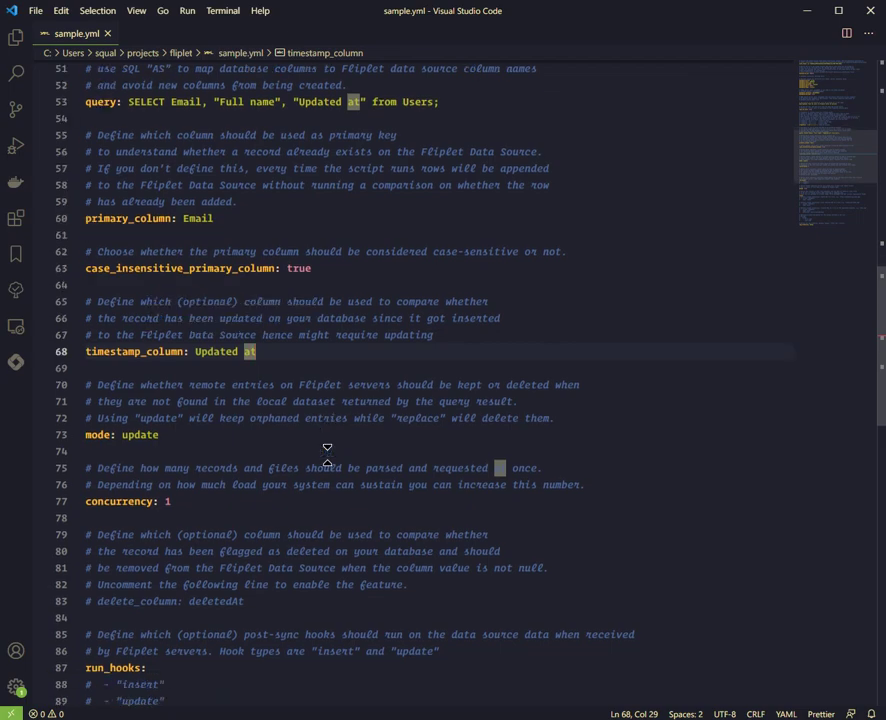
scroll(327, 455, "down", 12)
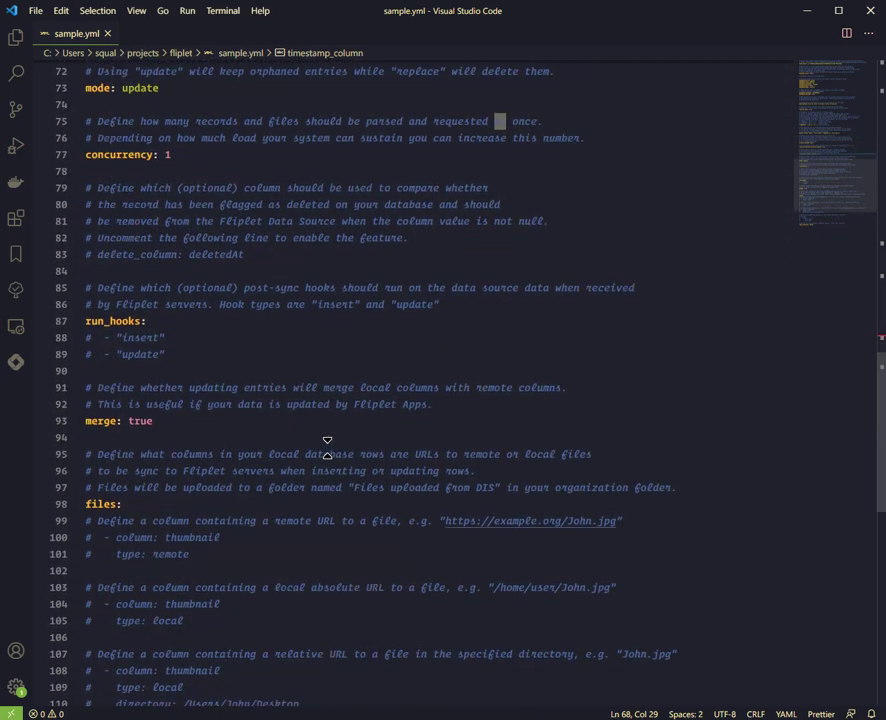
scroll(327, 447, "up", 14)
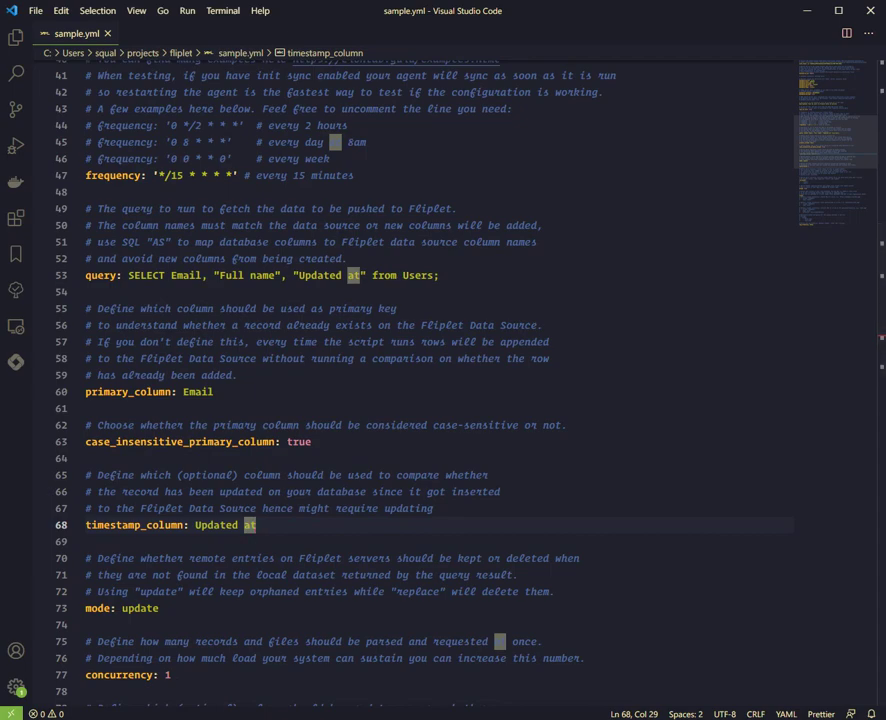
Step: Maximize the Node.js command prompt and run fliplet-agent start sample.yml
key("alt+Tab")
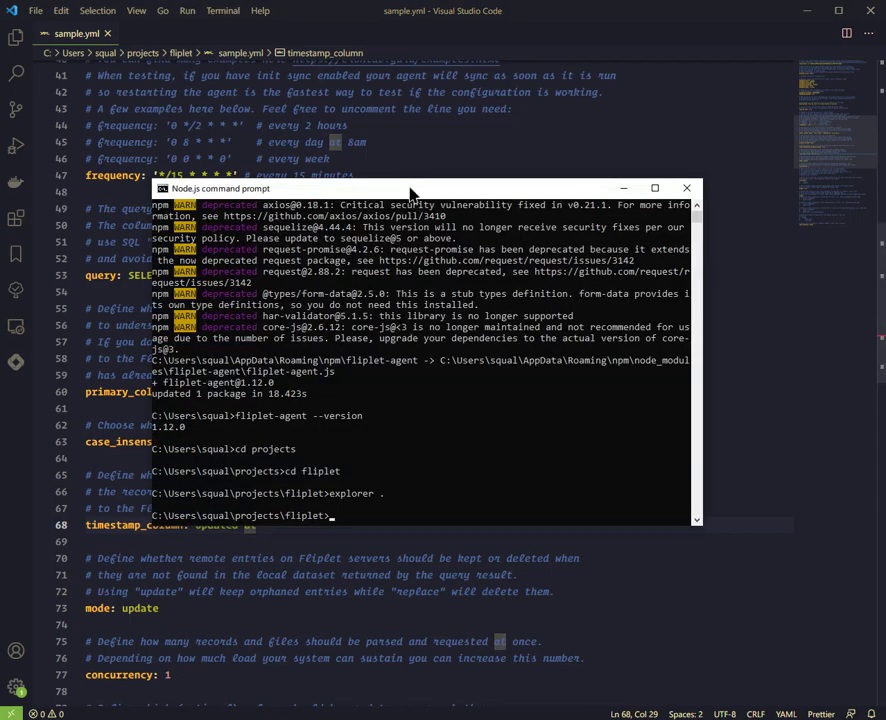
left_click_drag(462, 189, 426, 149)
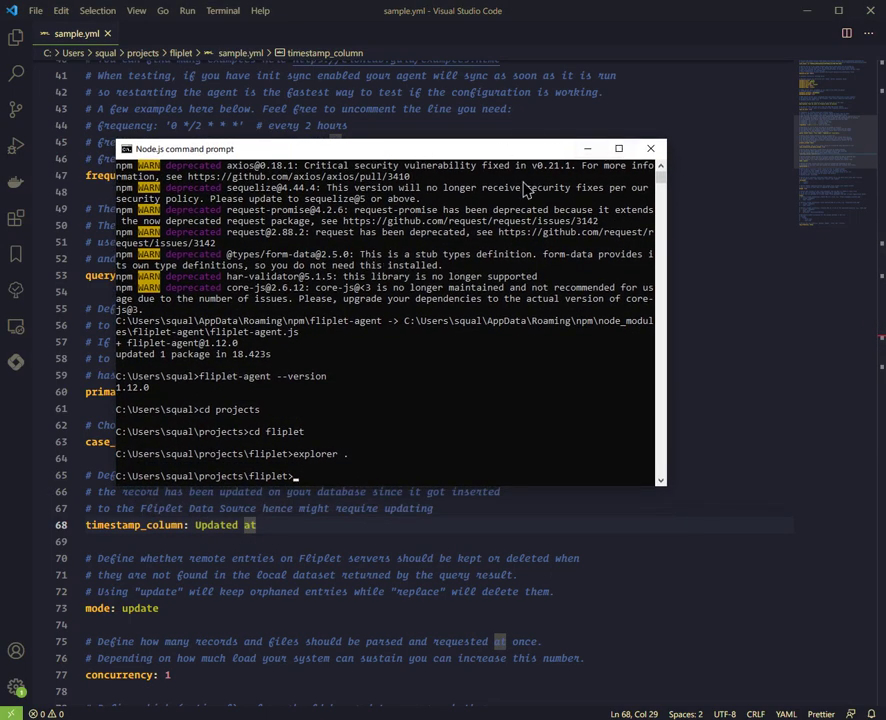
key("super+Up")
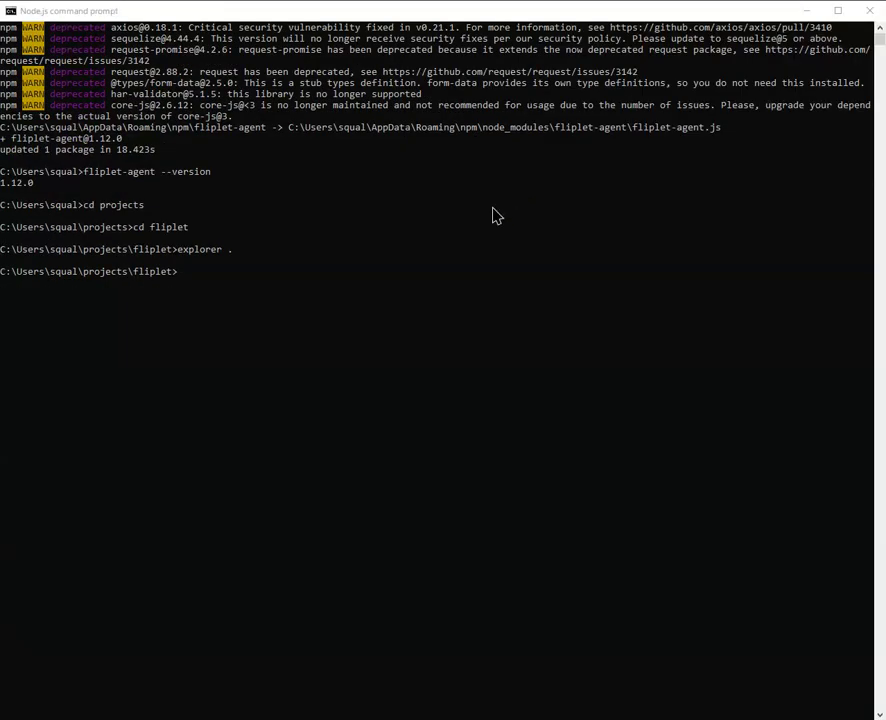
left_click(356, 290)
type("fliplet-agent start s")
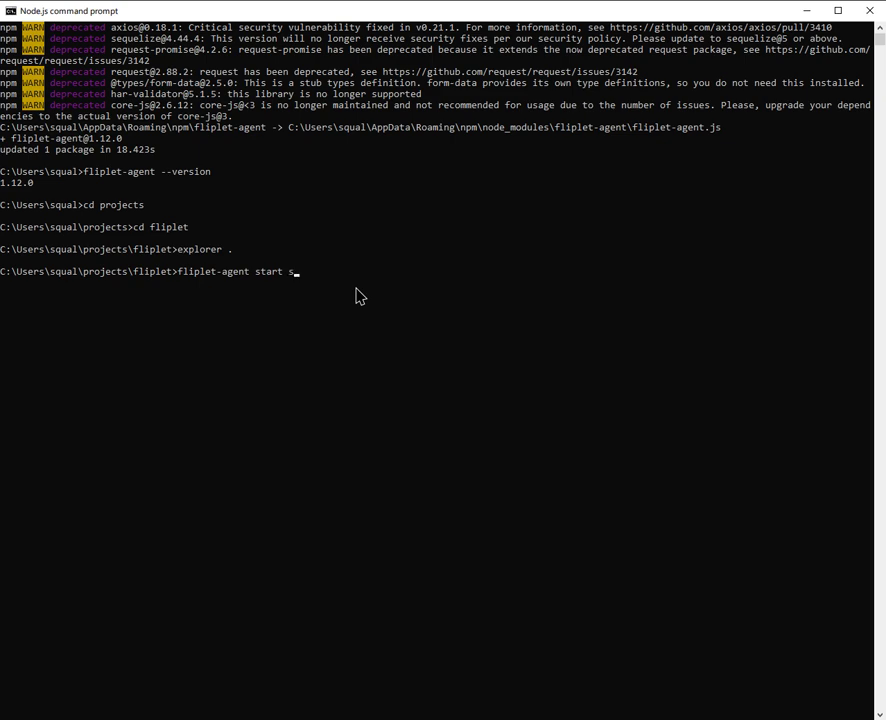
key("Tab")
key("Return")
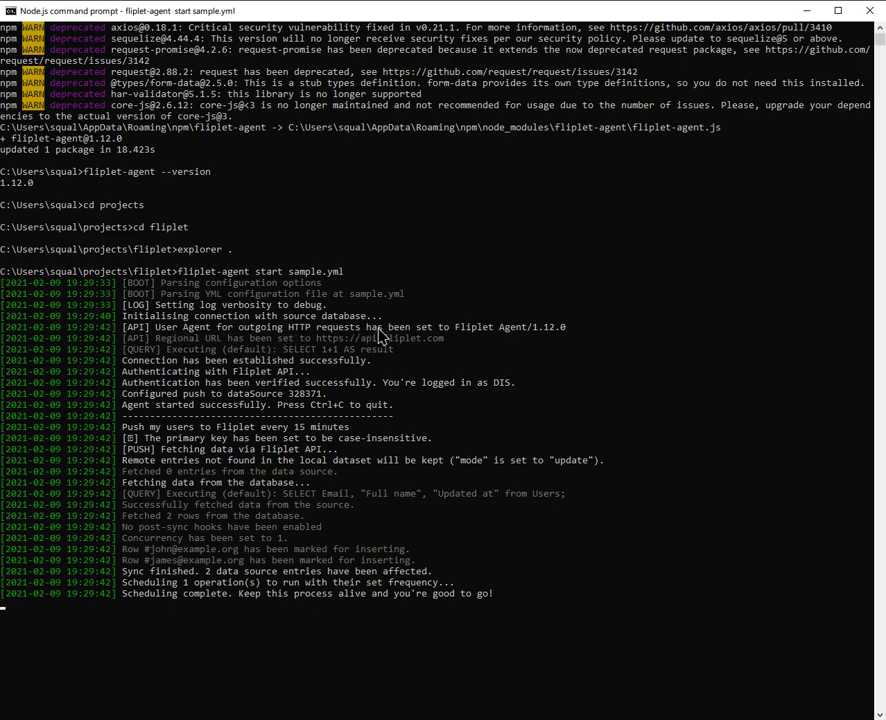
Step: Review the log's connection, authentication, configured data source and Push my users lines
left_click_drag(157, 360, 322, 383)
right_click(324, 378)
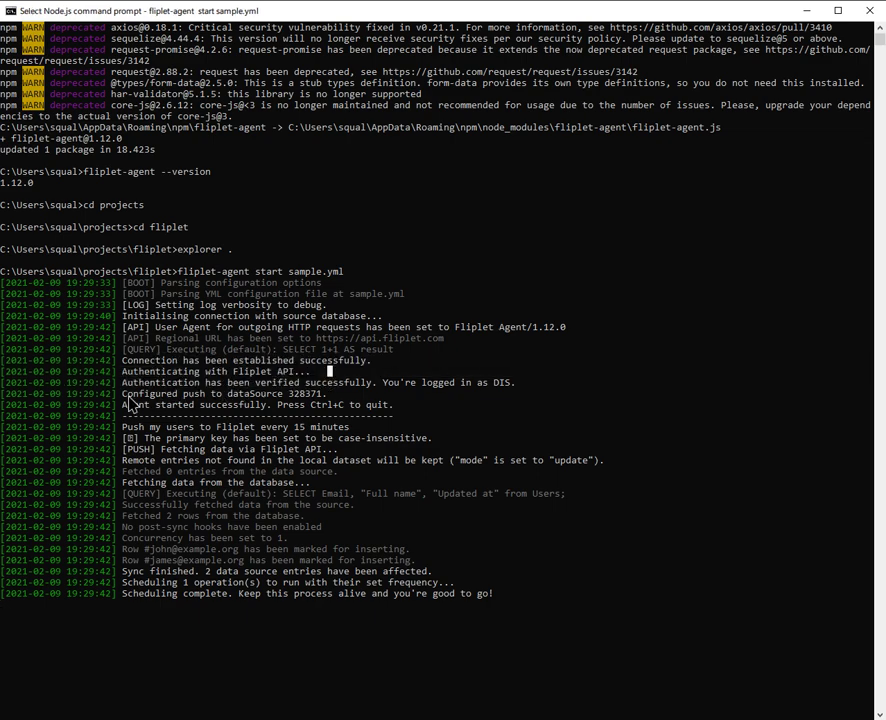
left_click_drag(124, 393, 326, 399)
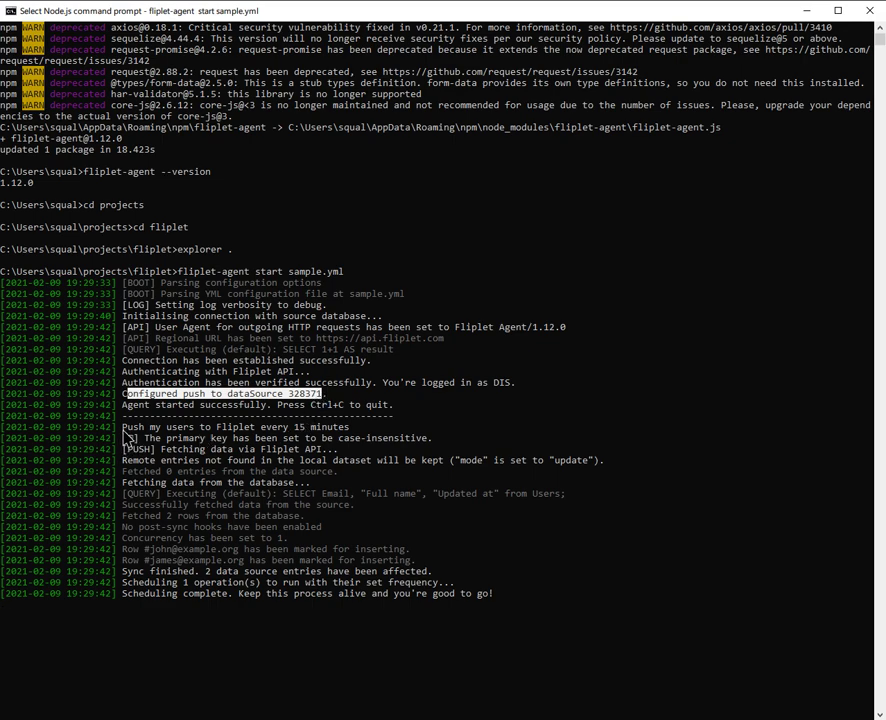
left_click_drag(123, 428, 297, 485)
left_click(297, 484)
left_click_drag(123, 482, 310, 486)
right_click(325, 487)
left_click(324, 484)
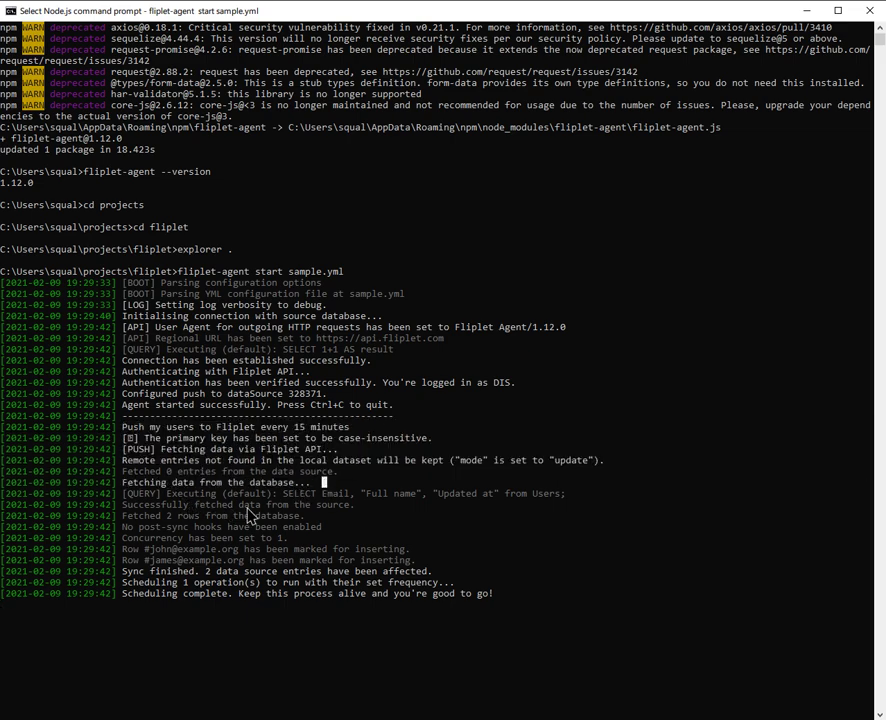
Step: Review the SELECT query, the 2 fetched rows marked for inserting, and the 15-minute schedule
left_click_drag(352, 474, 155, 470)
left_click(158, 461)
left_click_drag(576, 493, 121, 496)
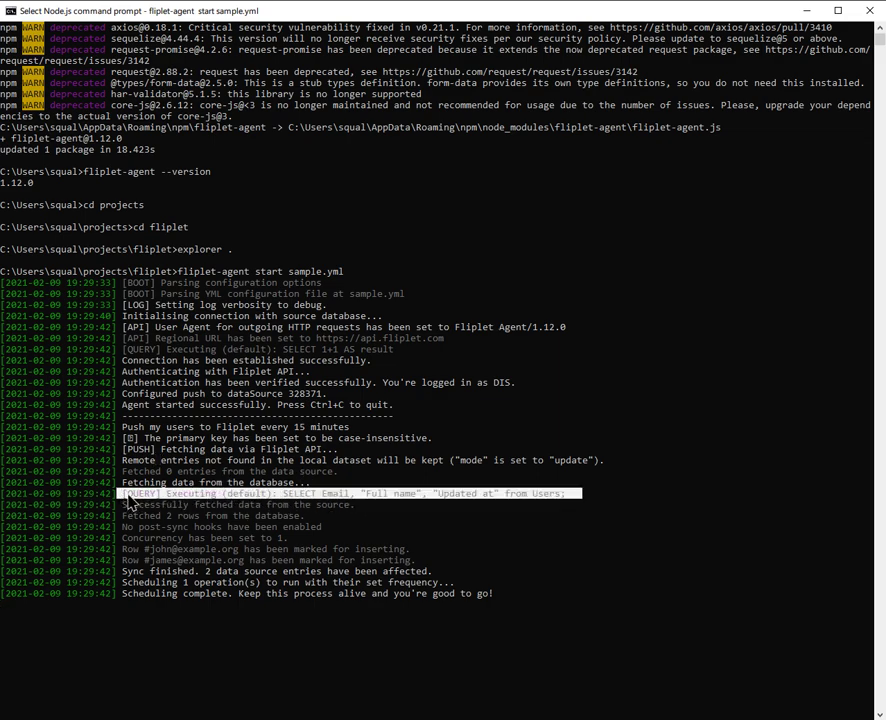
left_click(372, 505)
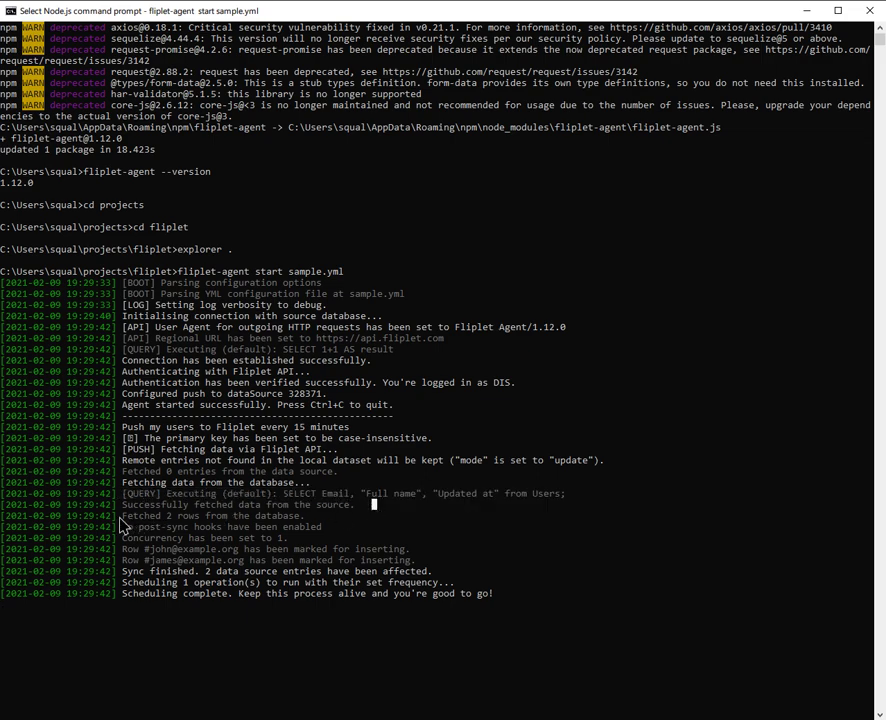
left_click_drag(119, 516, 327, 517)
left_click(319, 515)
left_click_drag(116, 549, 443, 564)
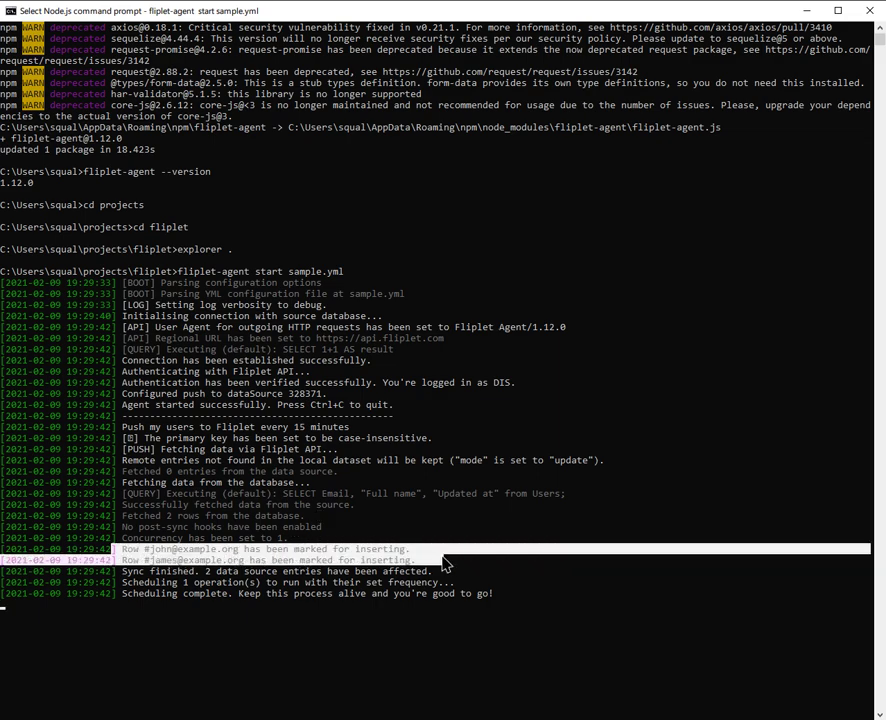
left_click(443, 564)
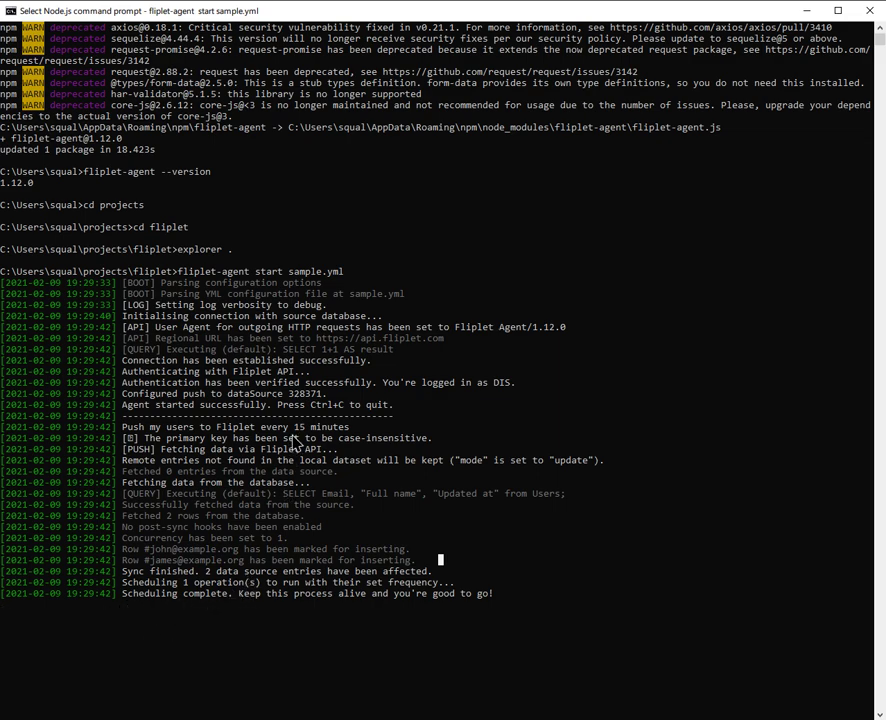
left_click_drag(357, 429, 122, 430)
key("ctrl+c")
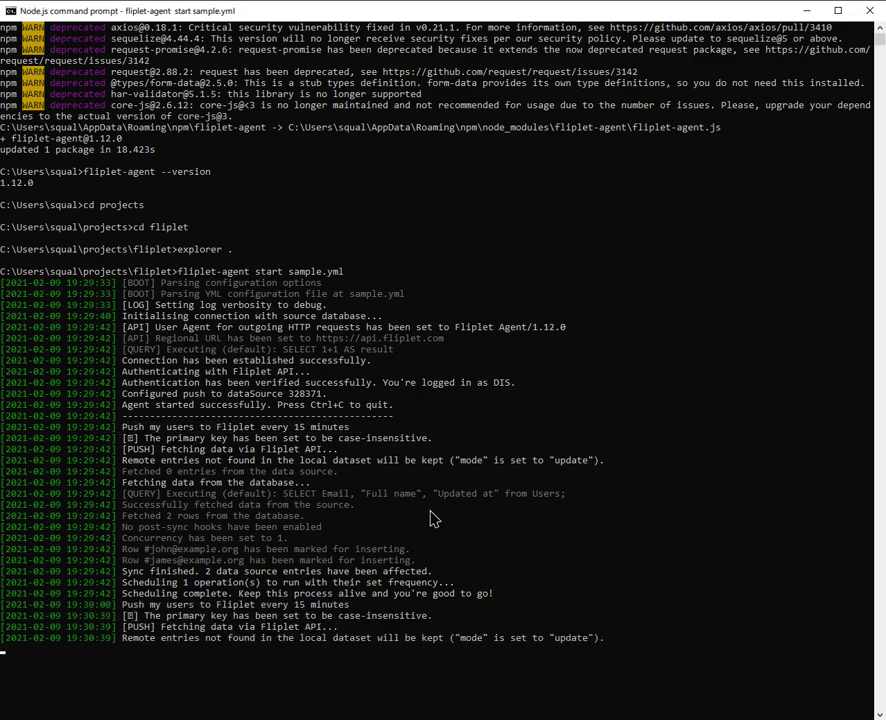
key("ctrl+c")
key("ctrl+c")
key("Return")
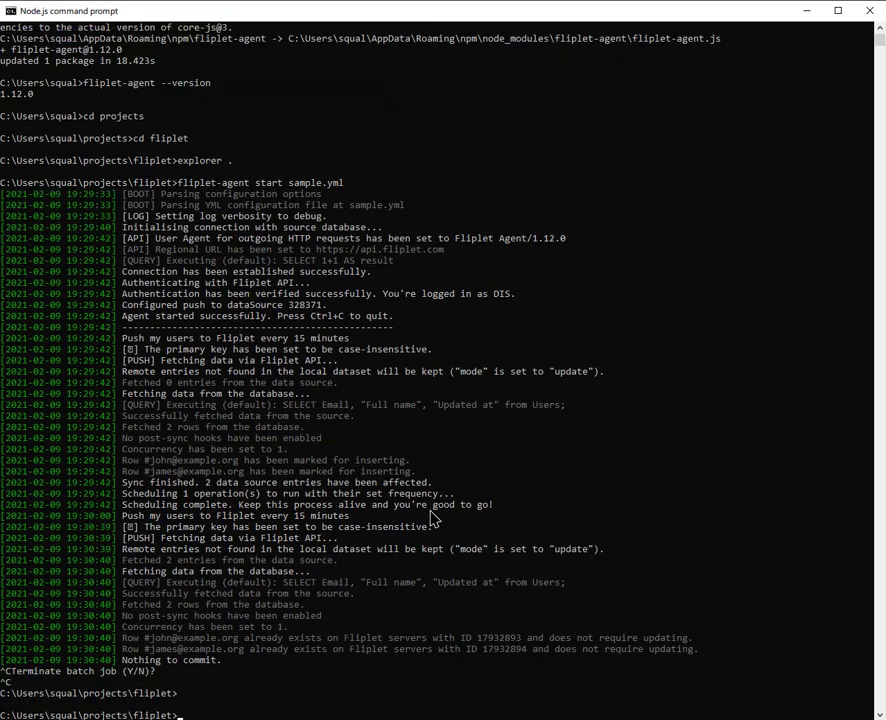
scroll(432, 518, "down", 9)
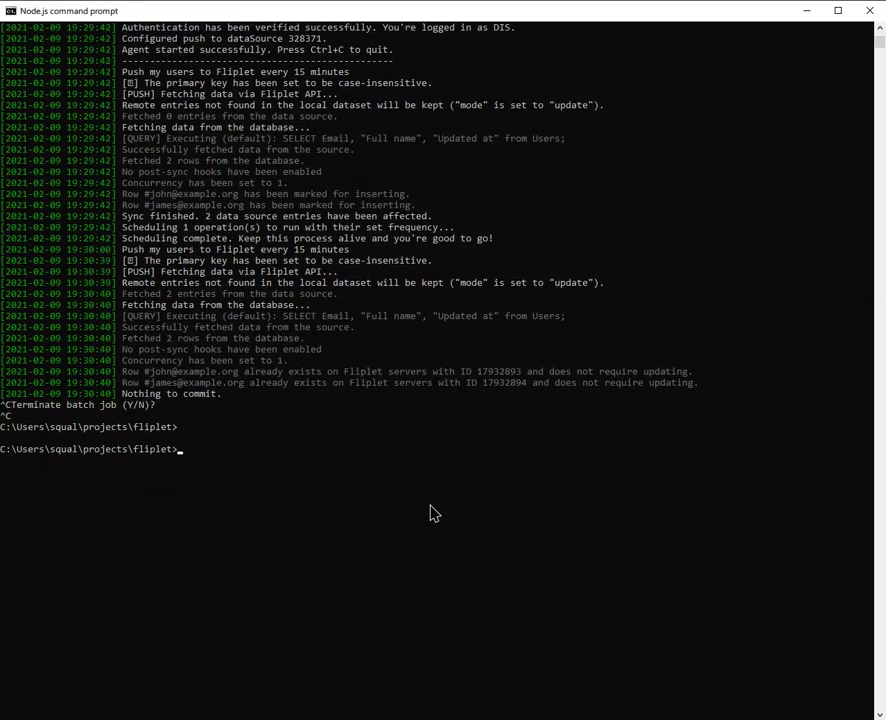
key("Up")
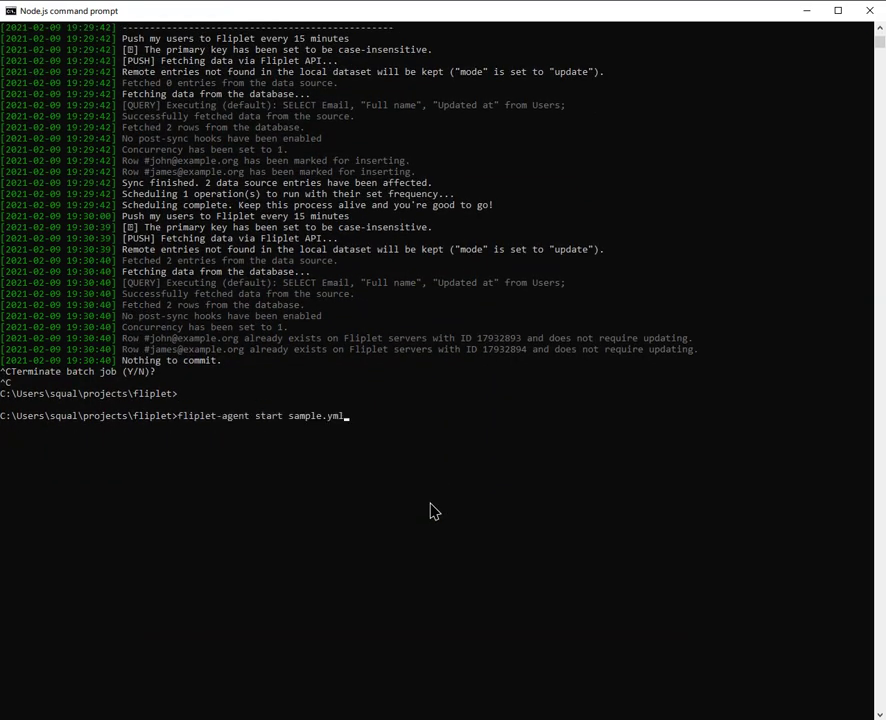
key("Return")
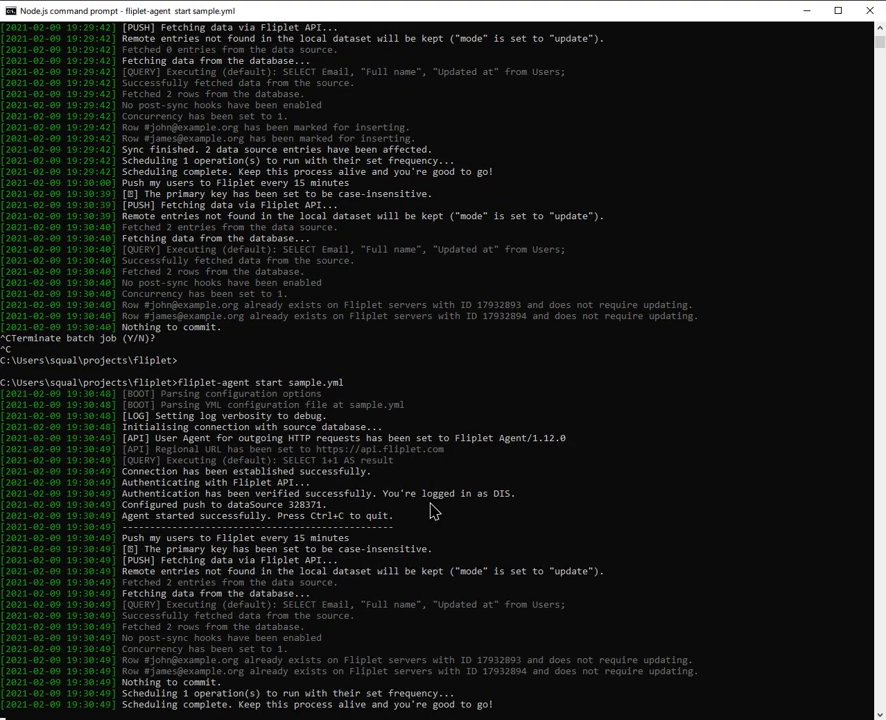
scroll(435, 513, "down", 4)
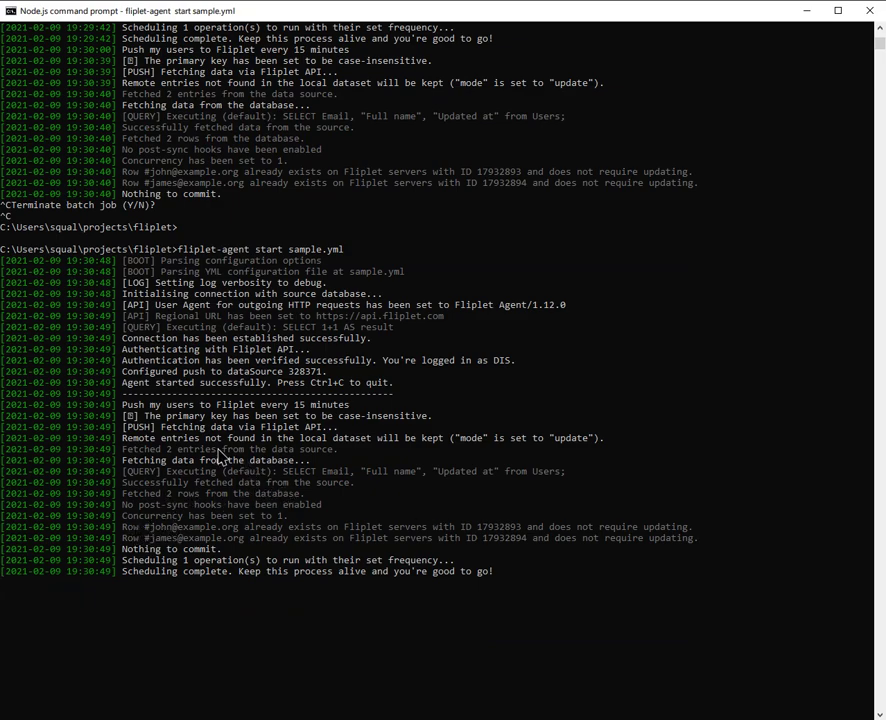
left_click_drag(332, 457, 306, 497)
left_click(130, 452)
left_click(322, 494)
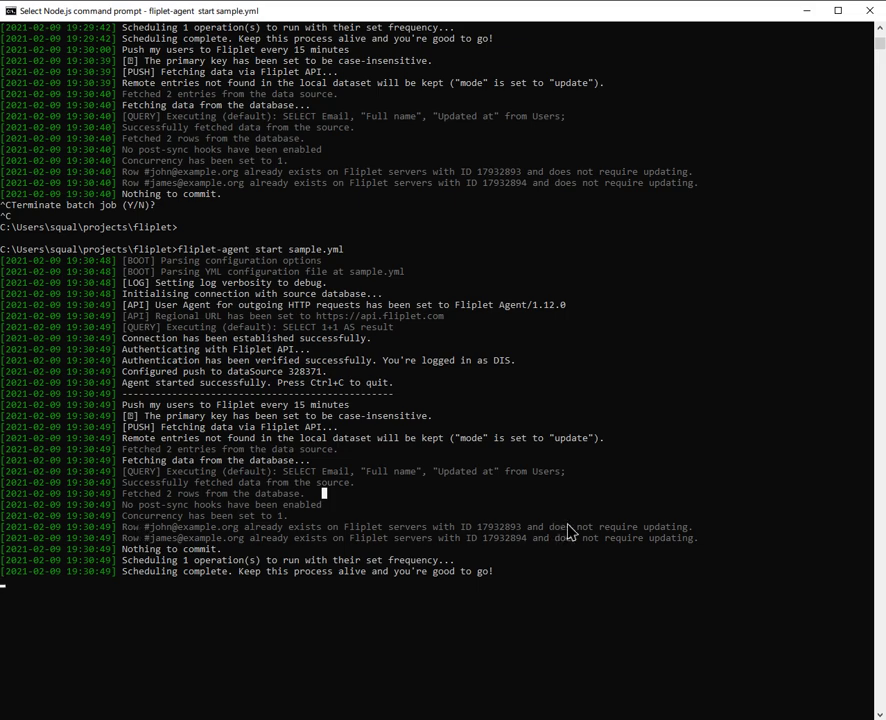
left_click_drag(597, 527, 614, 545)
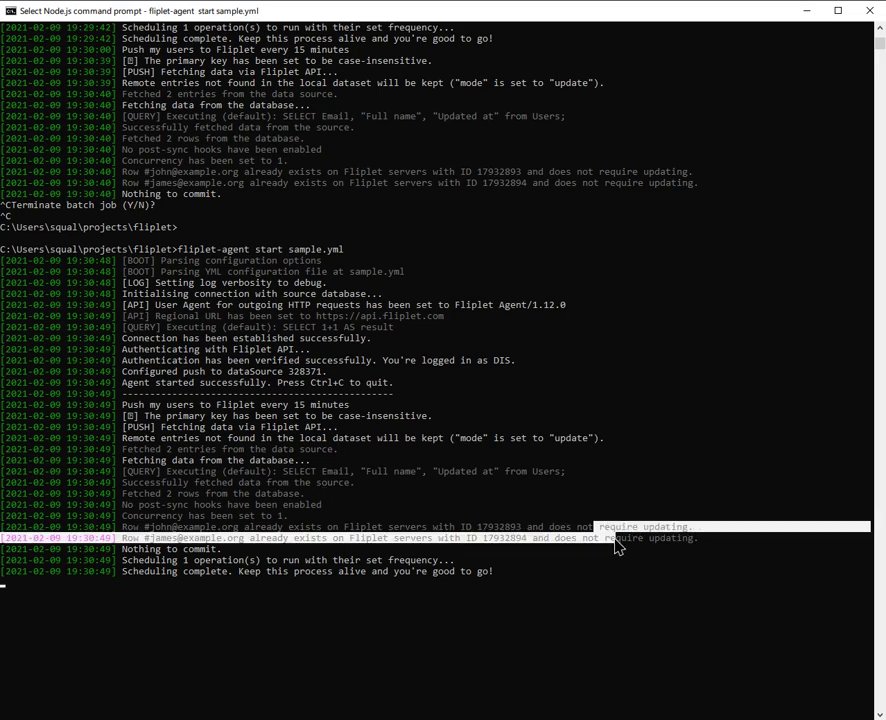
left_click(614, 540)
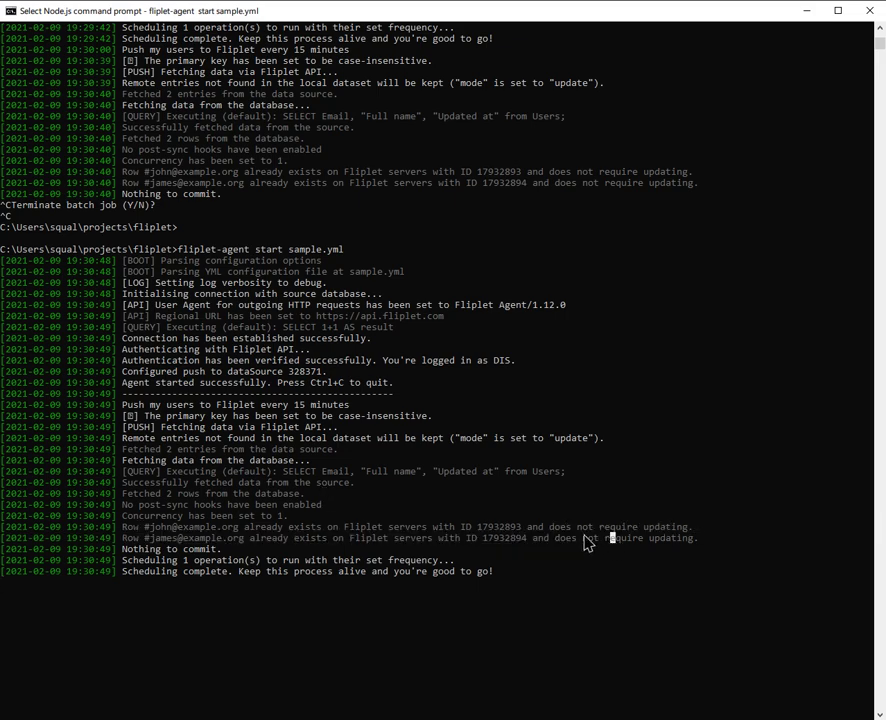
left_click_drag(238, 552, 118, 558)
left_click(346, 549)
Step: Open the Users data source's Entries in Fliplet Studio and check the two synced user rows
key("alt+Tab")
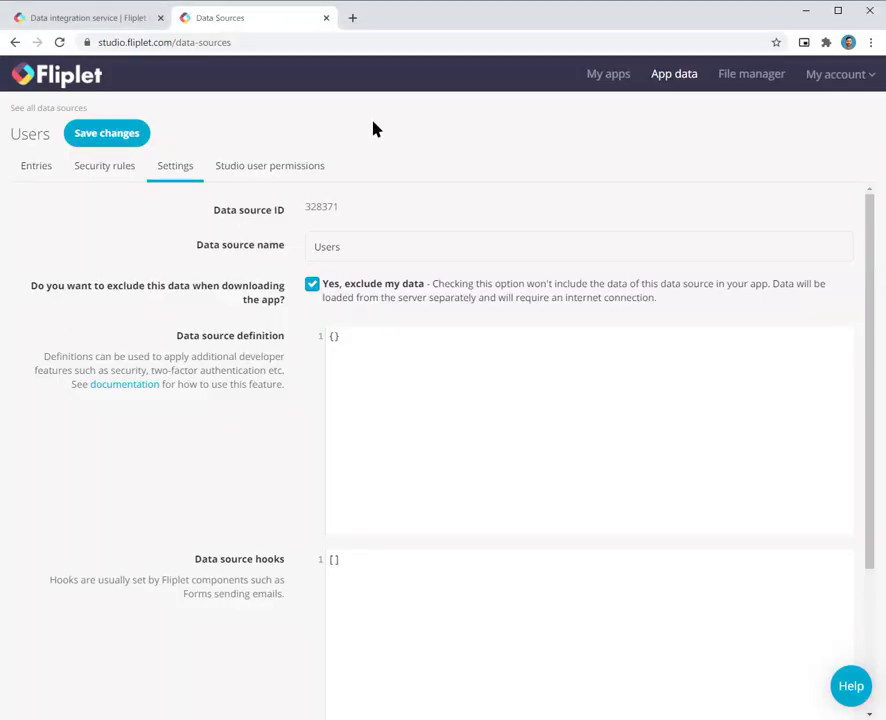
left_click(48, 108)
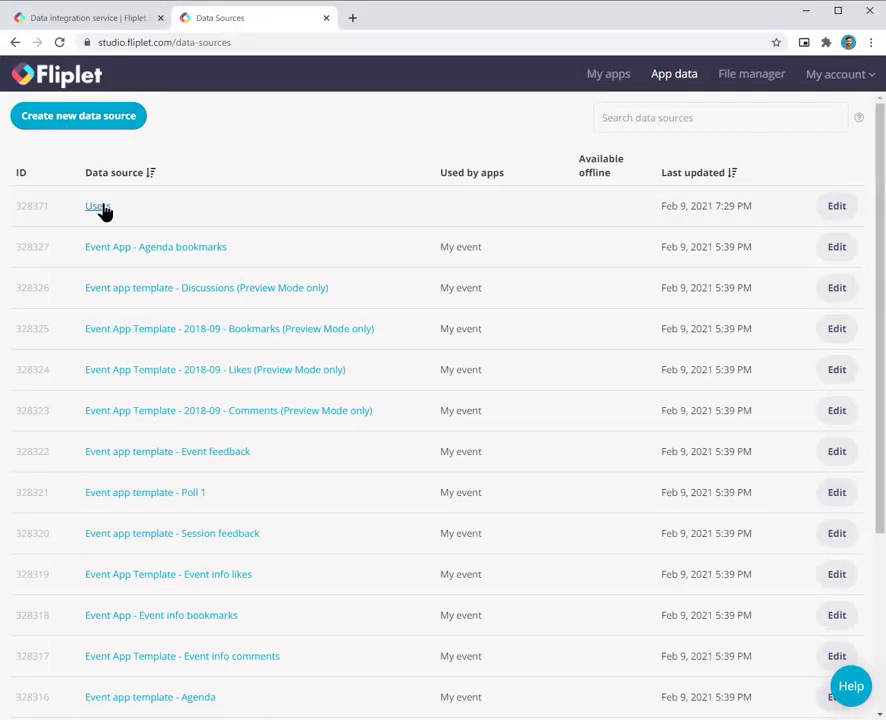
left_click(102, 207)
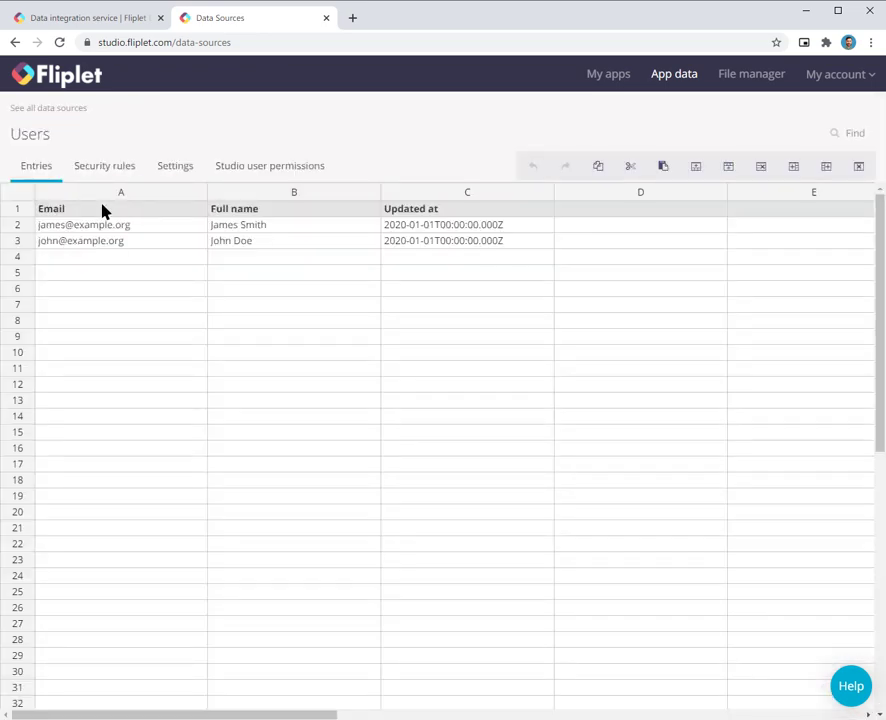
left_click(125, 276)
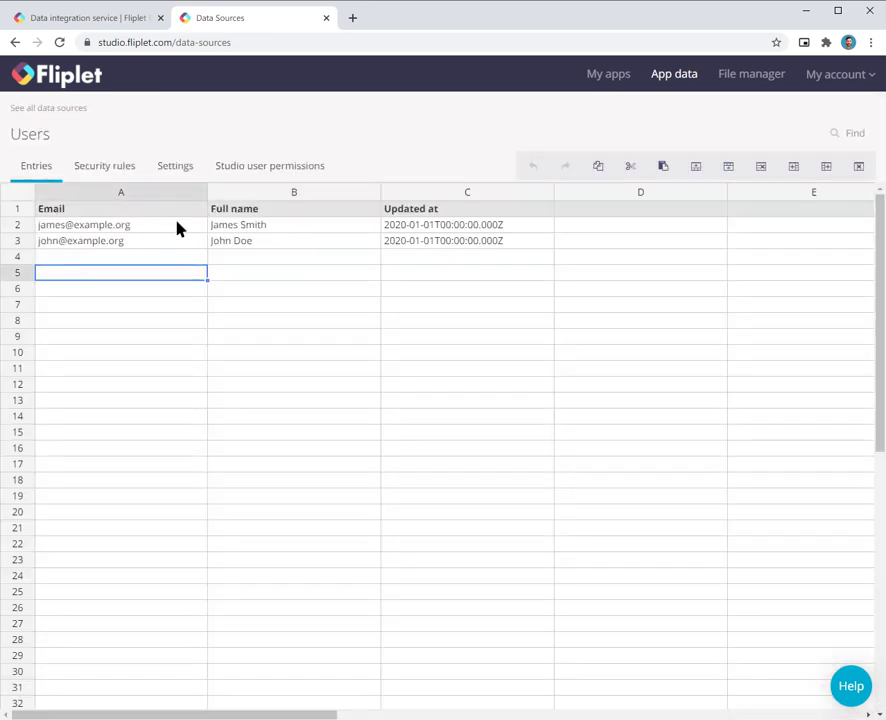
left_click(146, 226)
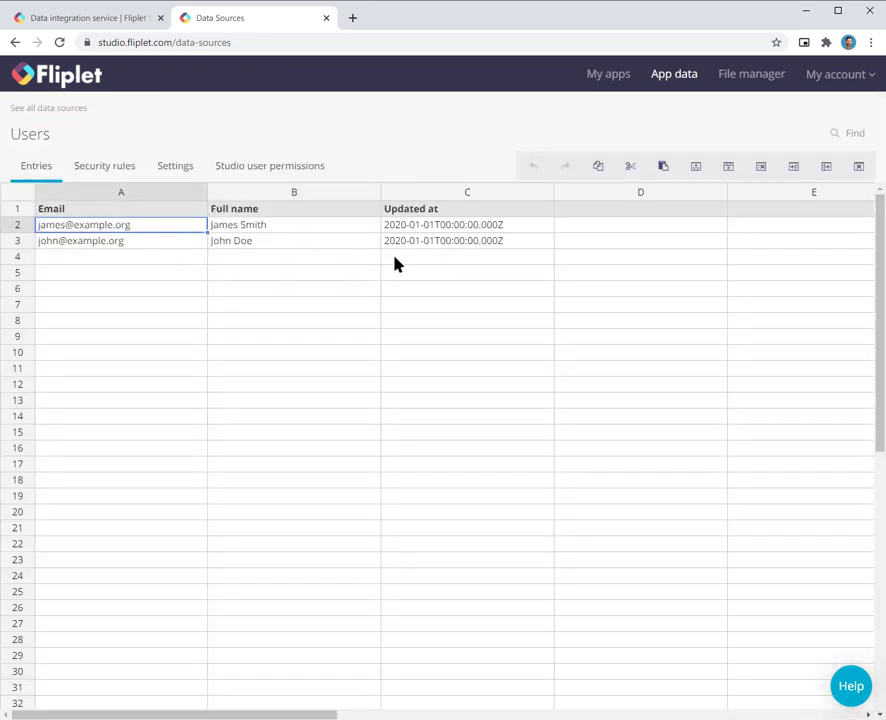
left_click(474, 258)
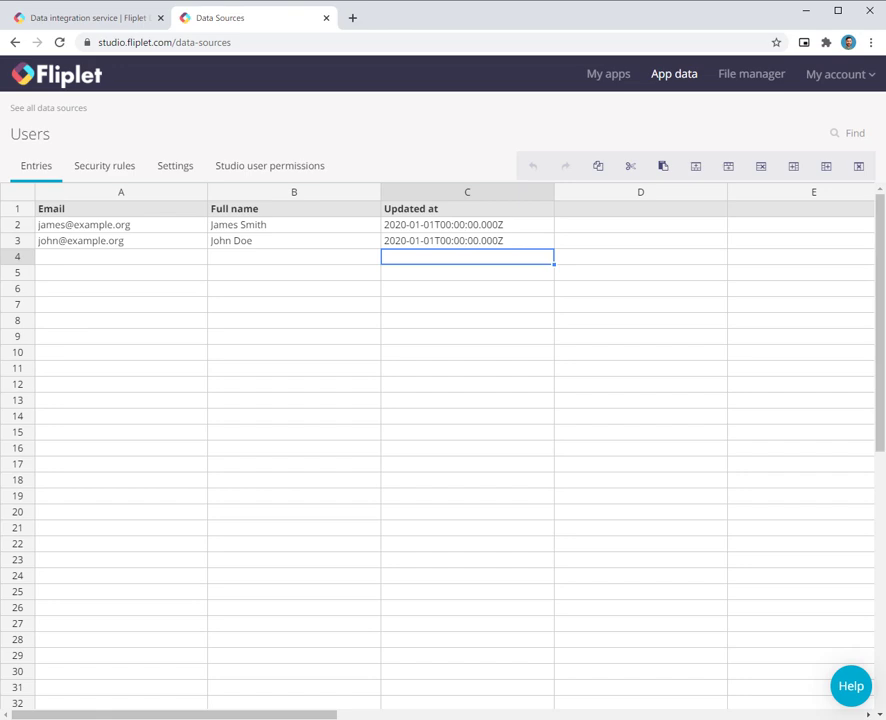
Step: Compare against the two matching source rows in SQL Server Management Studio's query results
key("alt+Tab")
right_click(334, 491)
left_click(333, 481)
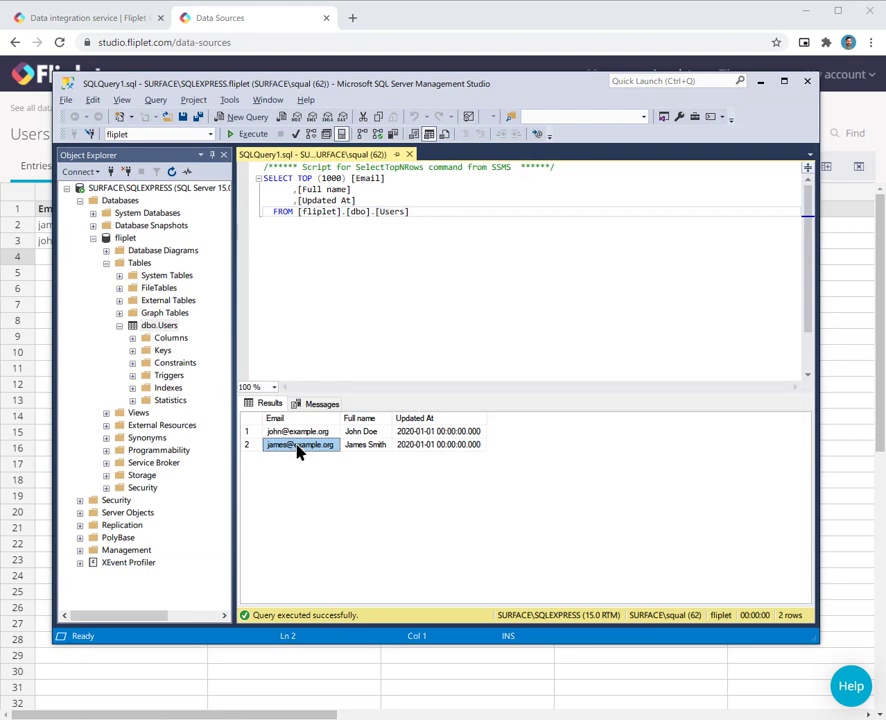
right_click(168, 329)
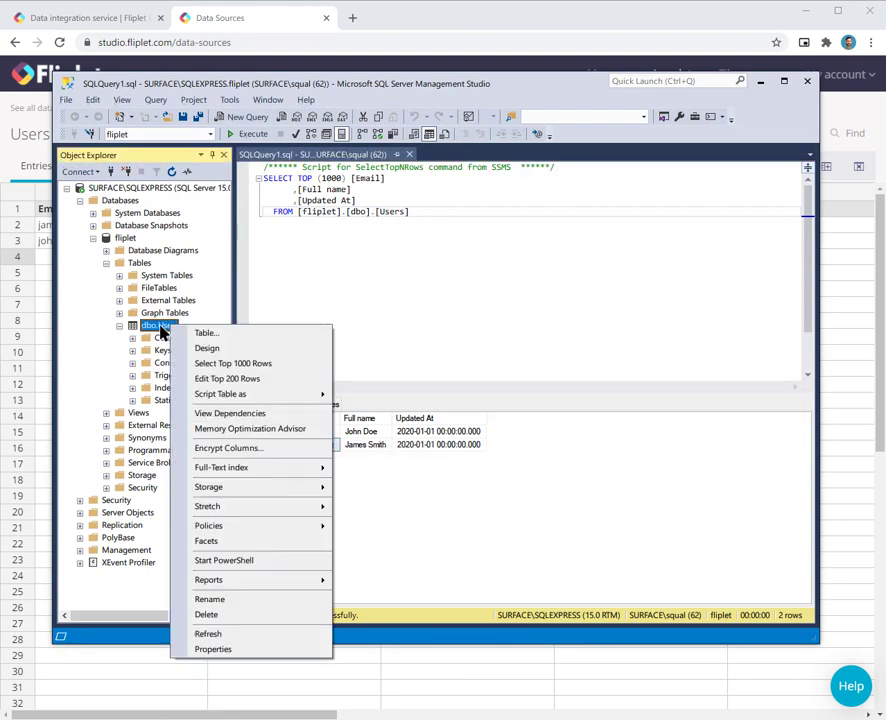
left_click(166, 330)
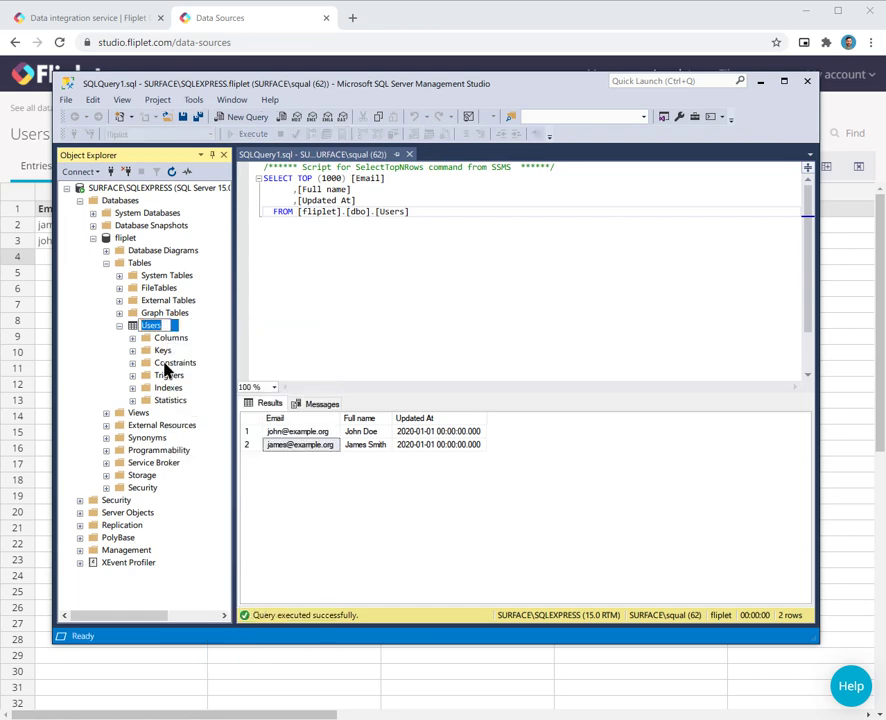
left_click(268, 407)
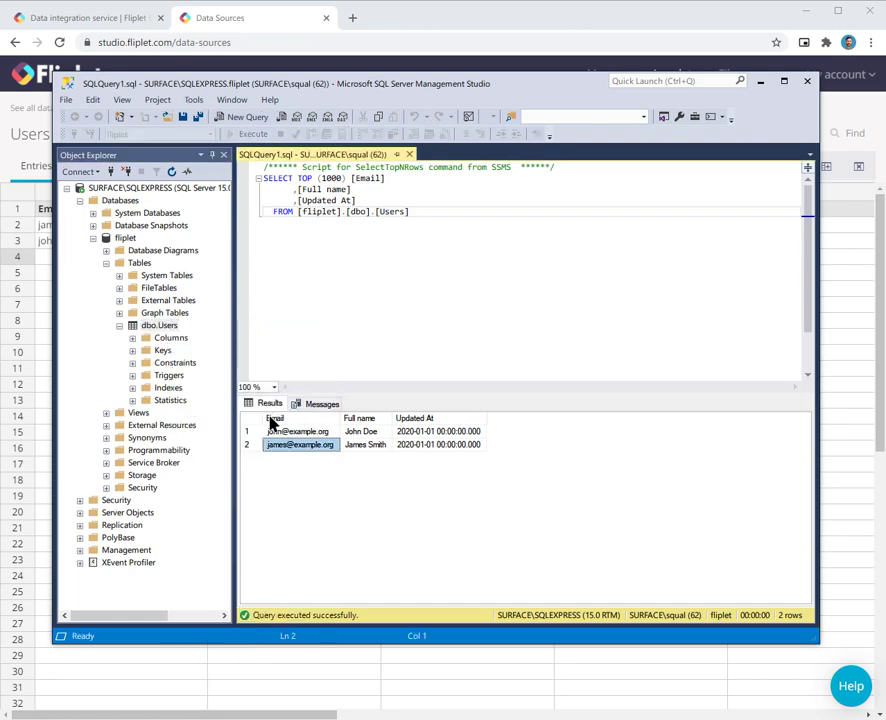
right_click(302, 450)
left_click(310, 458)
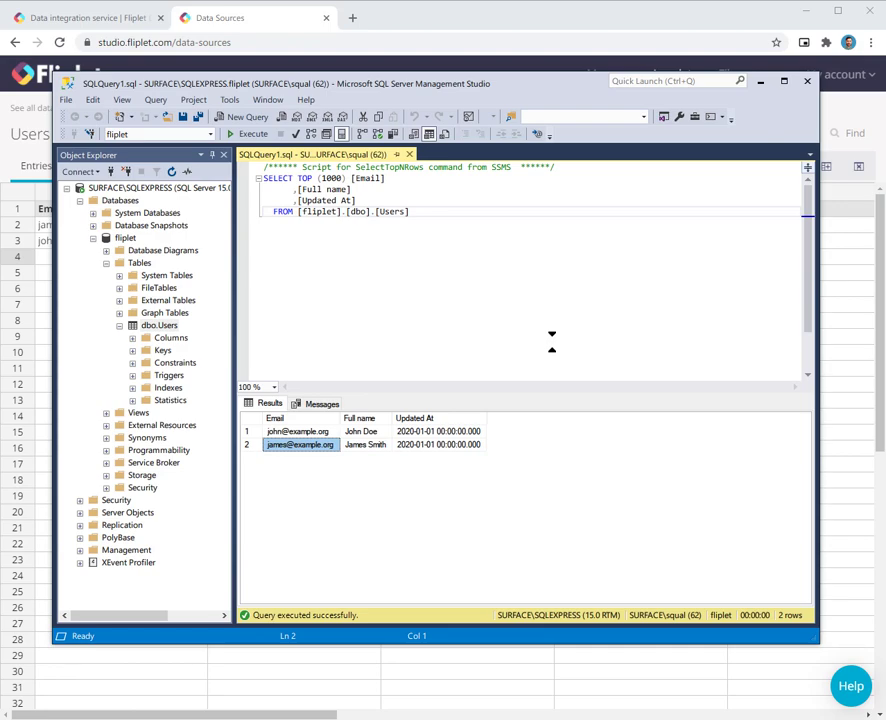
Step: Review the agent's scheduling-complete log lines, then return to the Data integration service docs
key("alt+Tab")
left_click(80, 300)
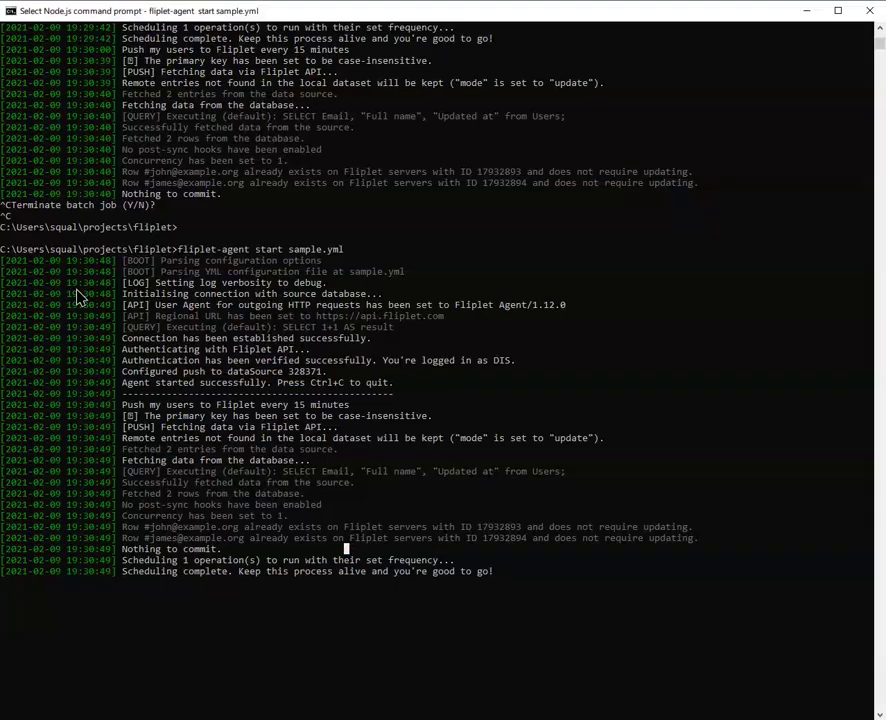
left_click(418, 604)
left_click_drag(494, 574, 385, 573)
left_click(407, 548)
key("alt+Tab")
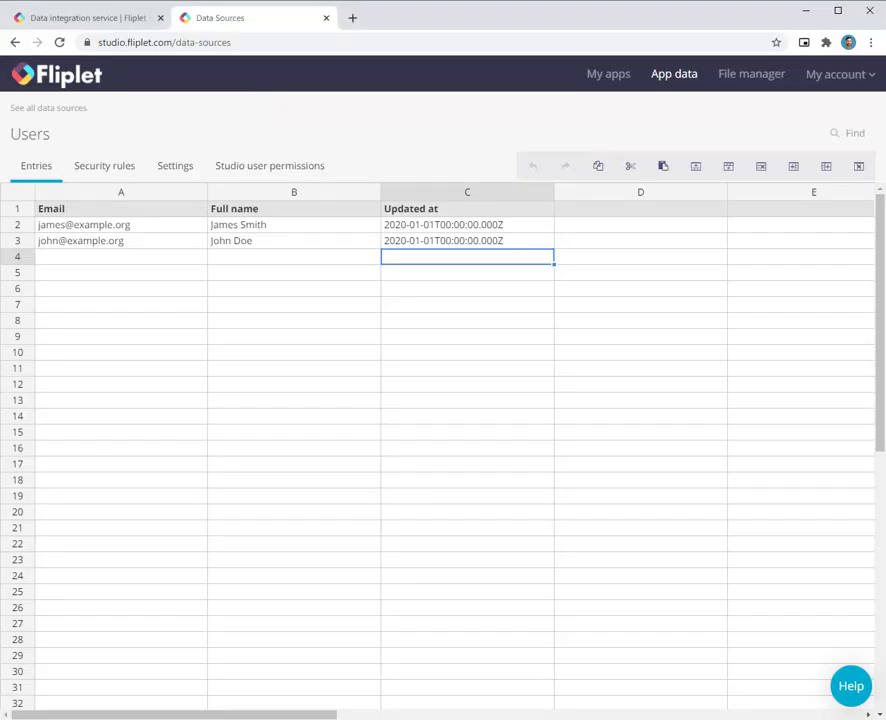
left_click(65, 20)
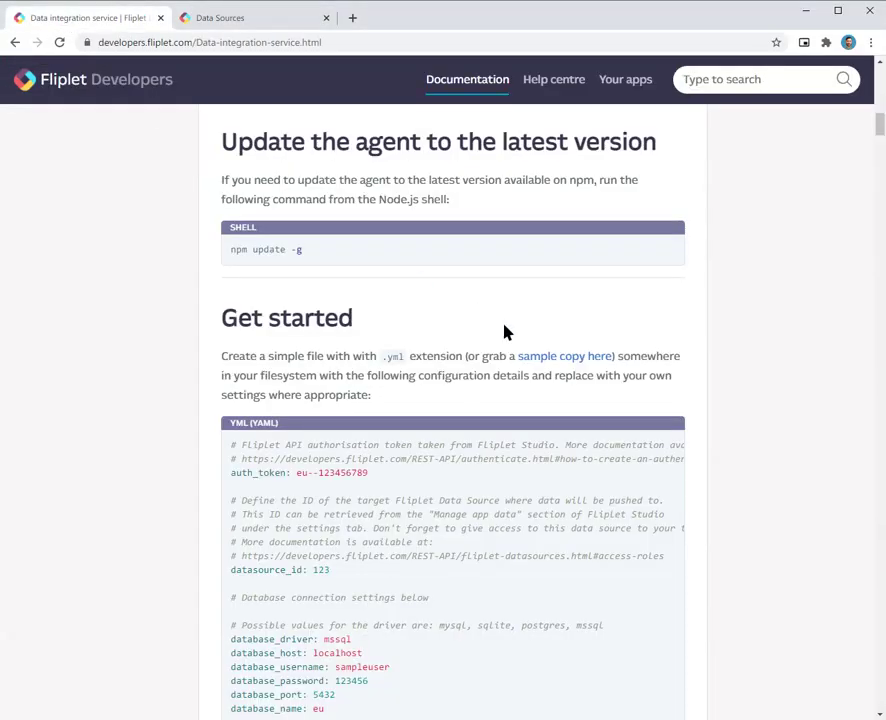
Step: Go to 'Install the agent as a service (Windows only)' and highlight the 'fliplet-agent install C:\path\to\sample.yml' command
scroll(550, 352, "up", 12)
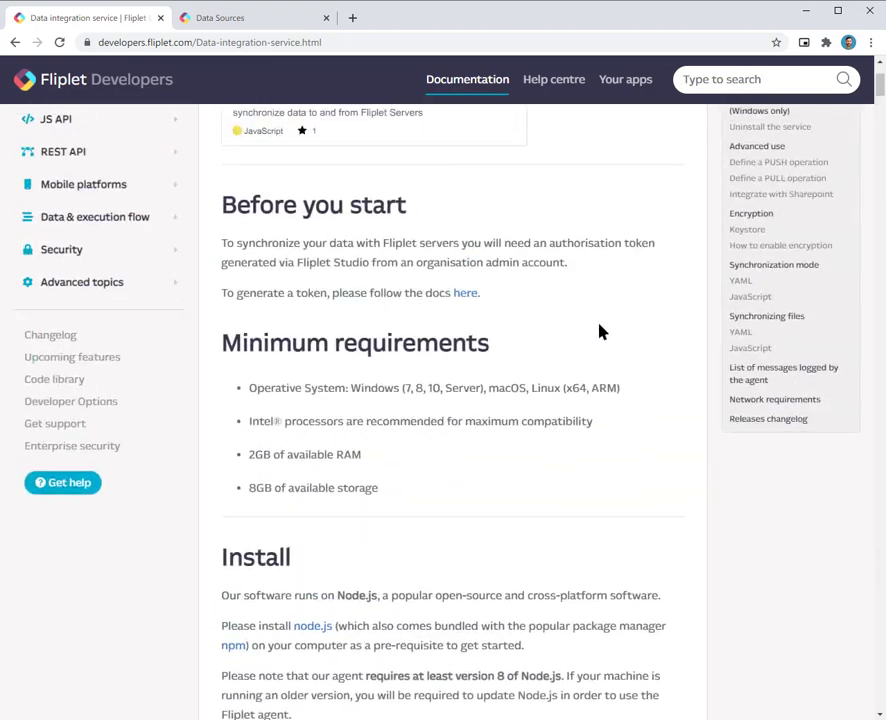
scroll(613, 323, "up", 3)
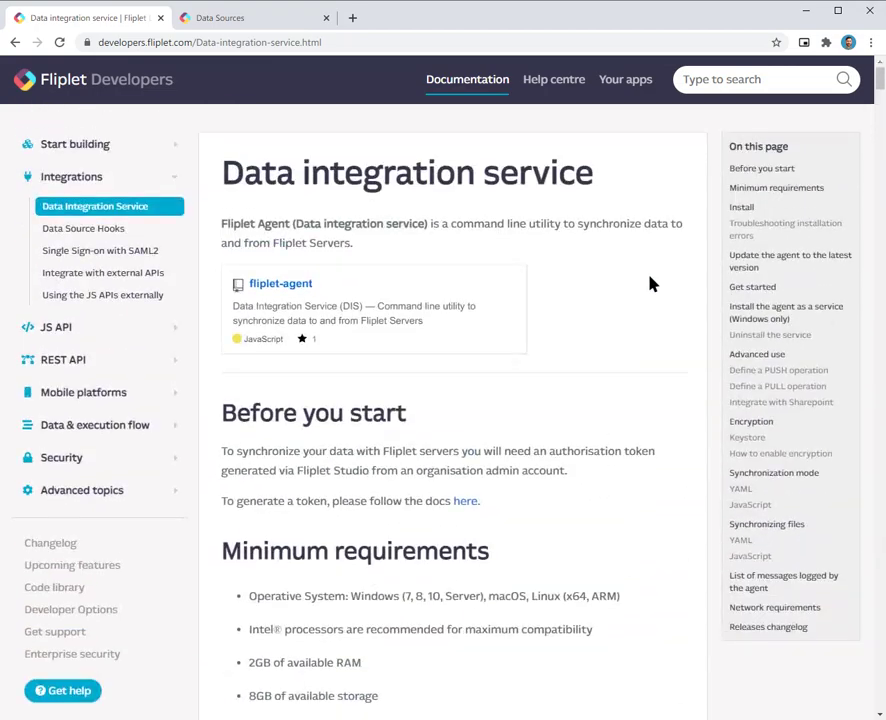
left_click(788, 315)
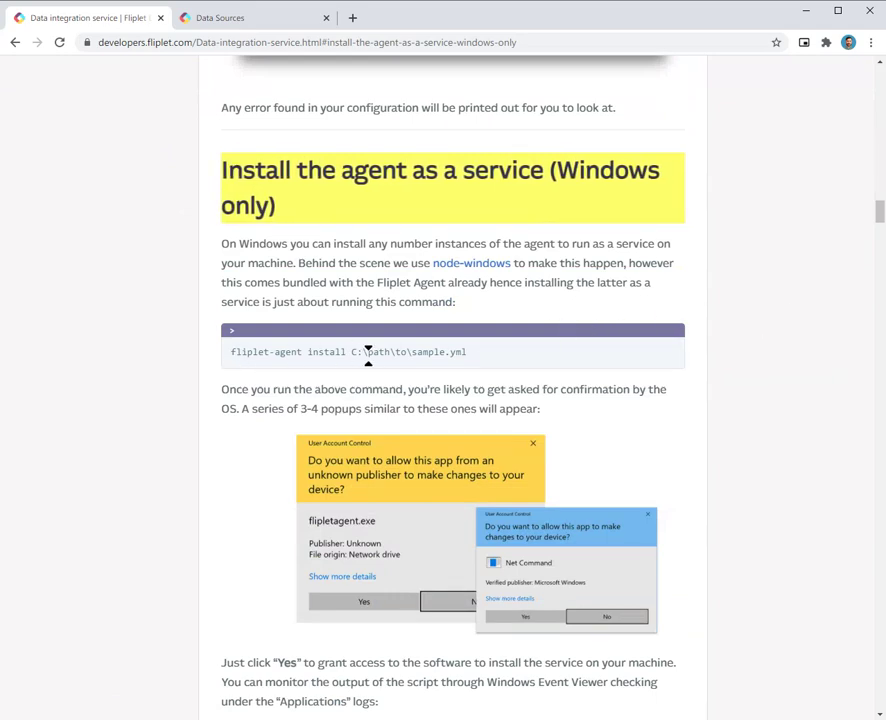
scroll(366, 354, "down", 1)
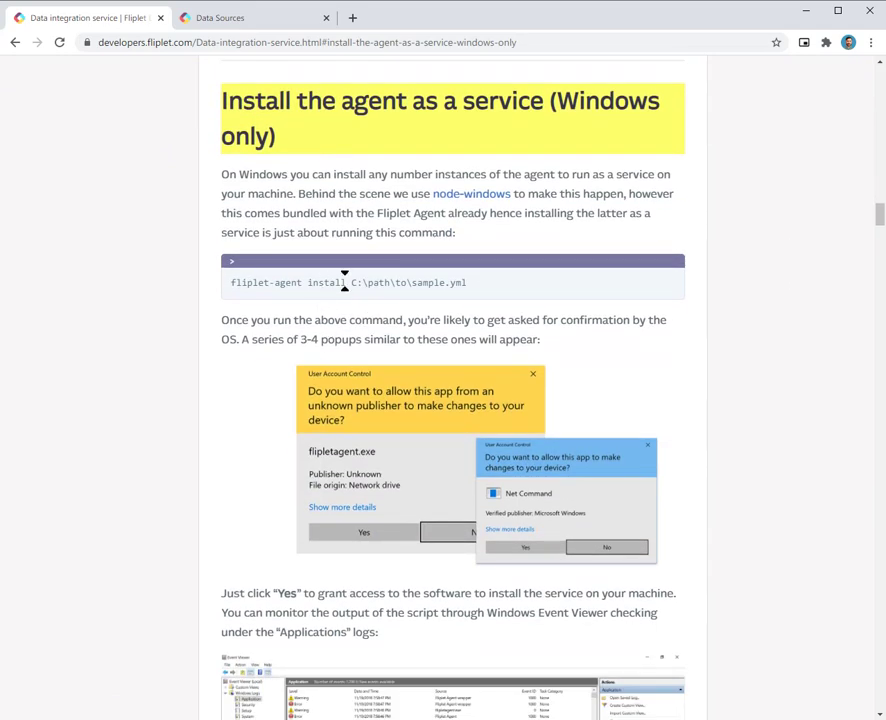
mouse_move(344, 282)
left_mouse_down()
mouse_move(232, 282)
mouse_move(347, 282)
left_mouse_up()
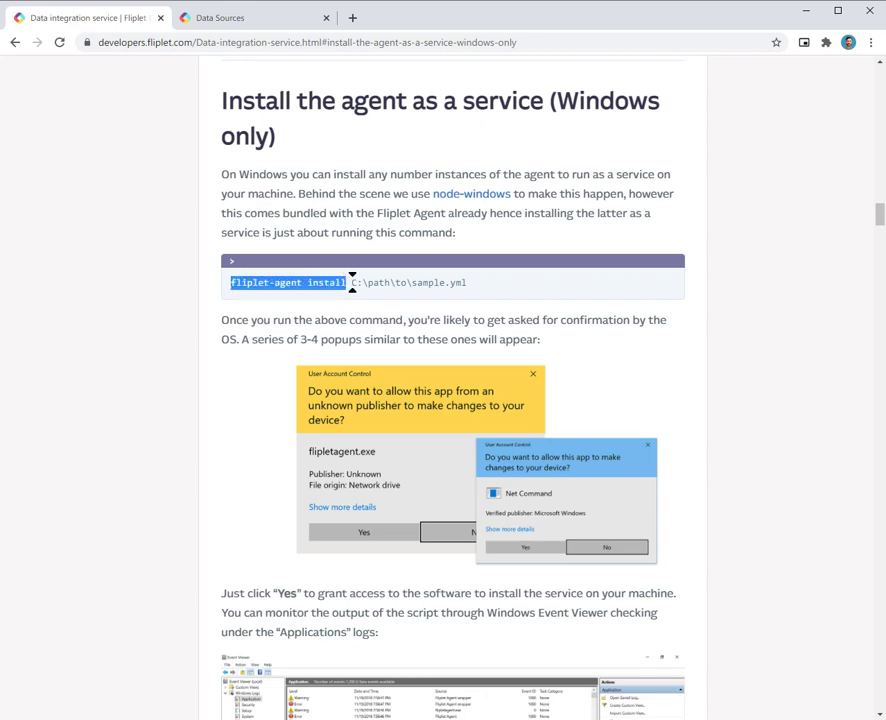
left_click_drag(351, 282, 476, 287)
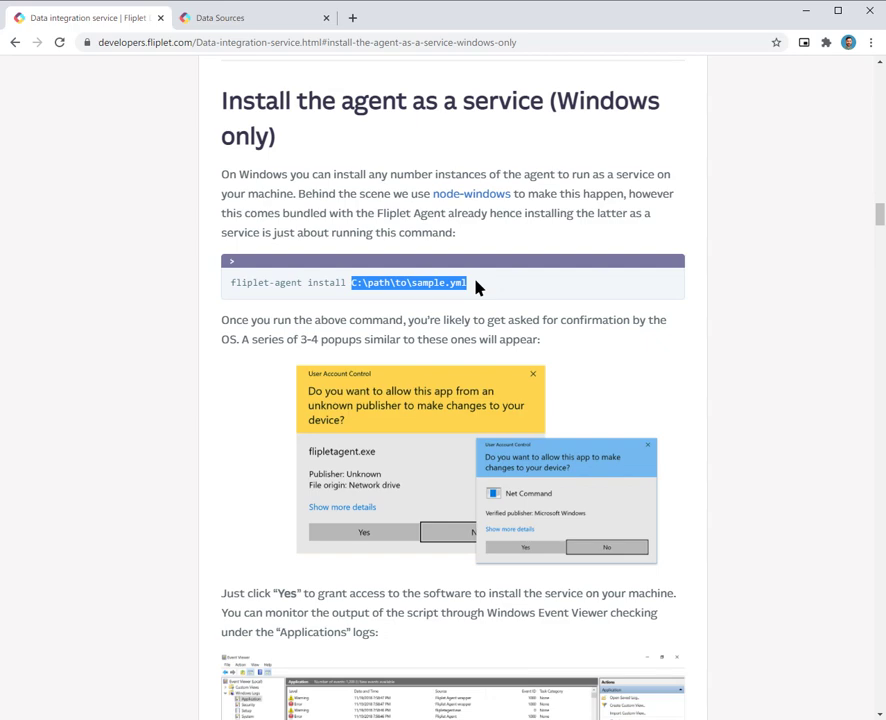
left_click(727, 245)
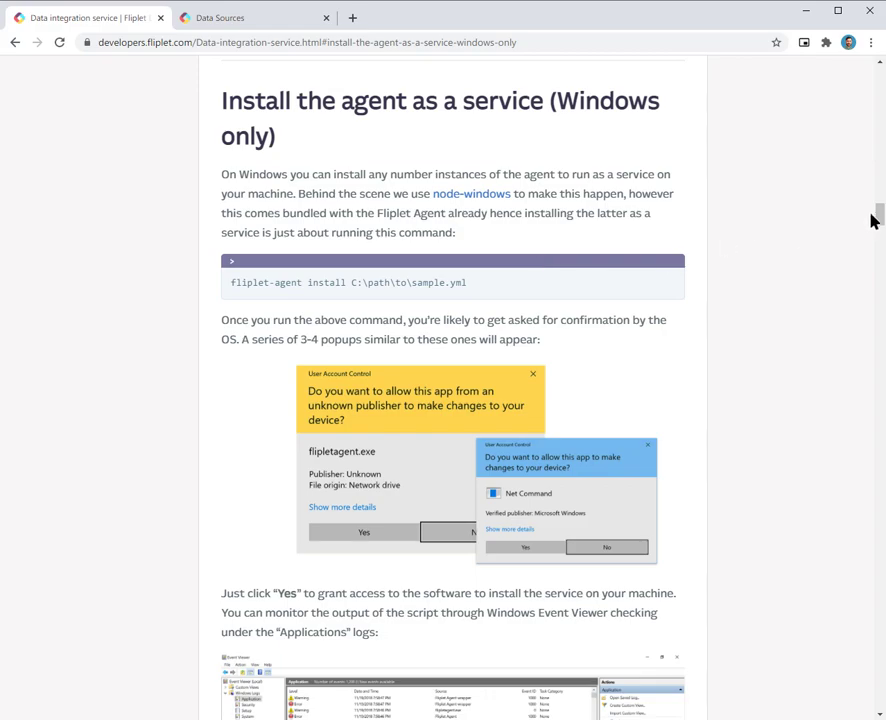
left_click_drag(877, 220, 878, 75)
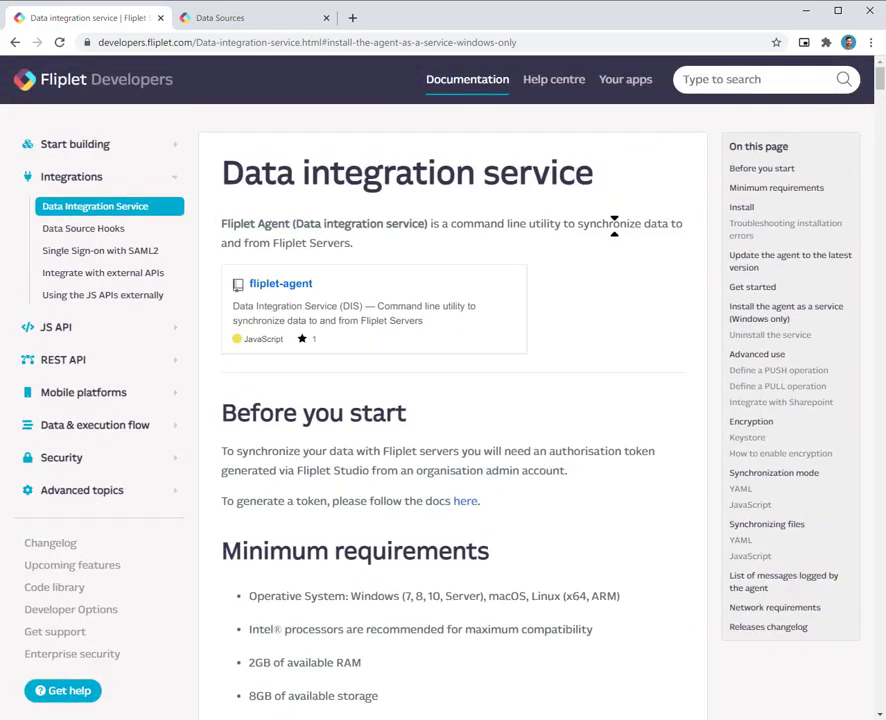